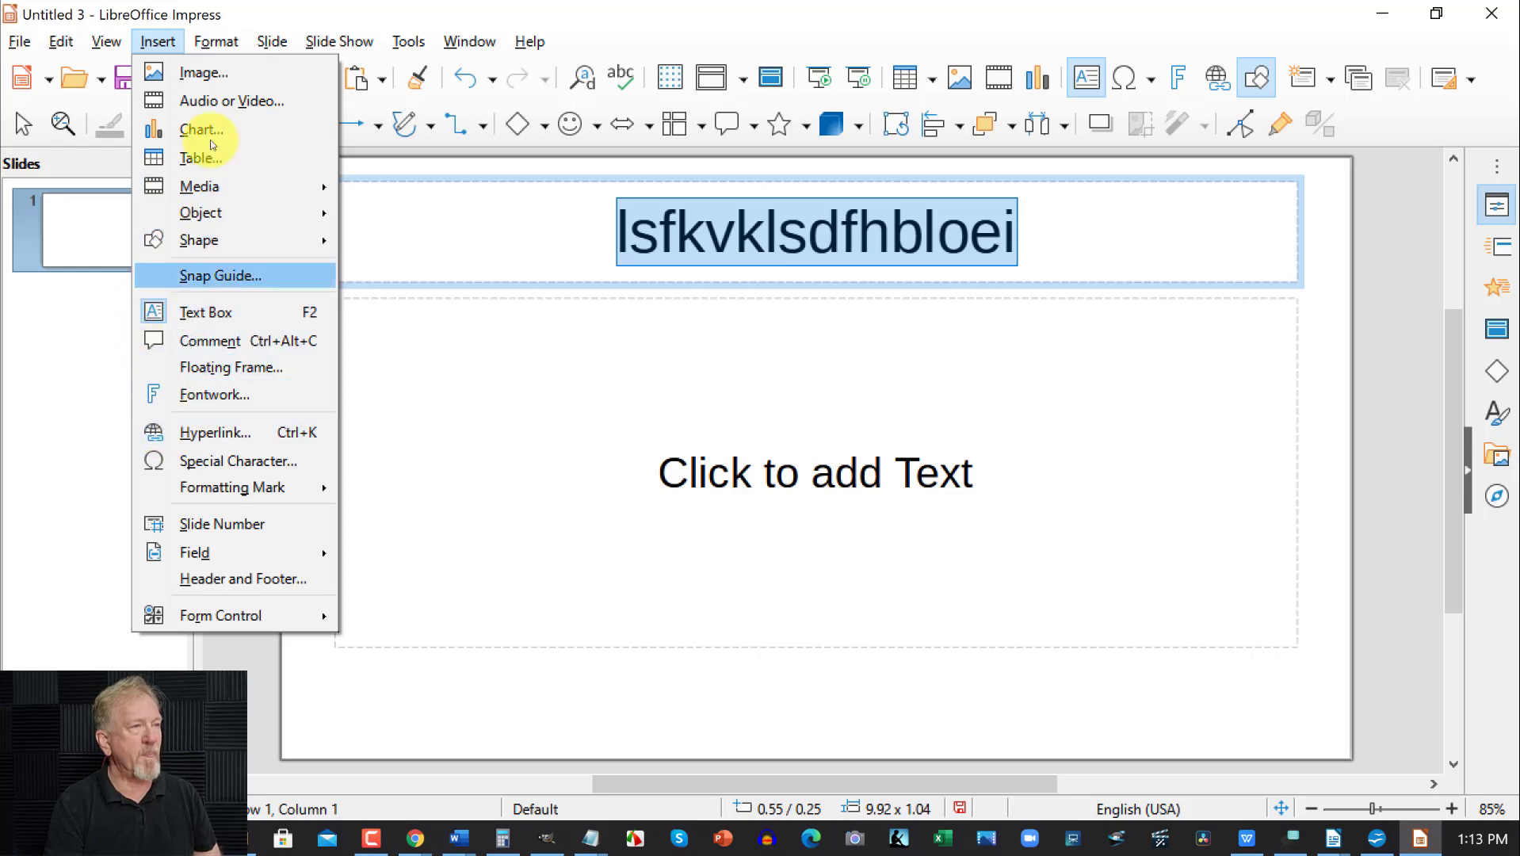
Step: Close the Untitled 3 presentation without saving its changes
mouse_move(106, 49)
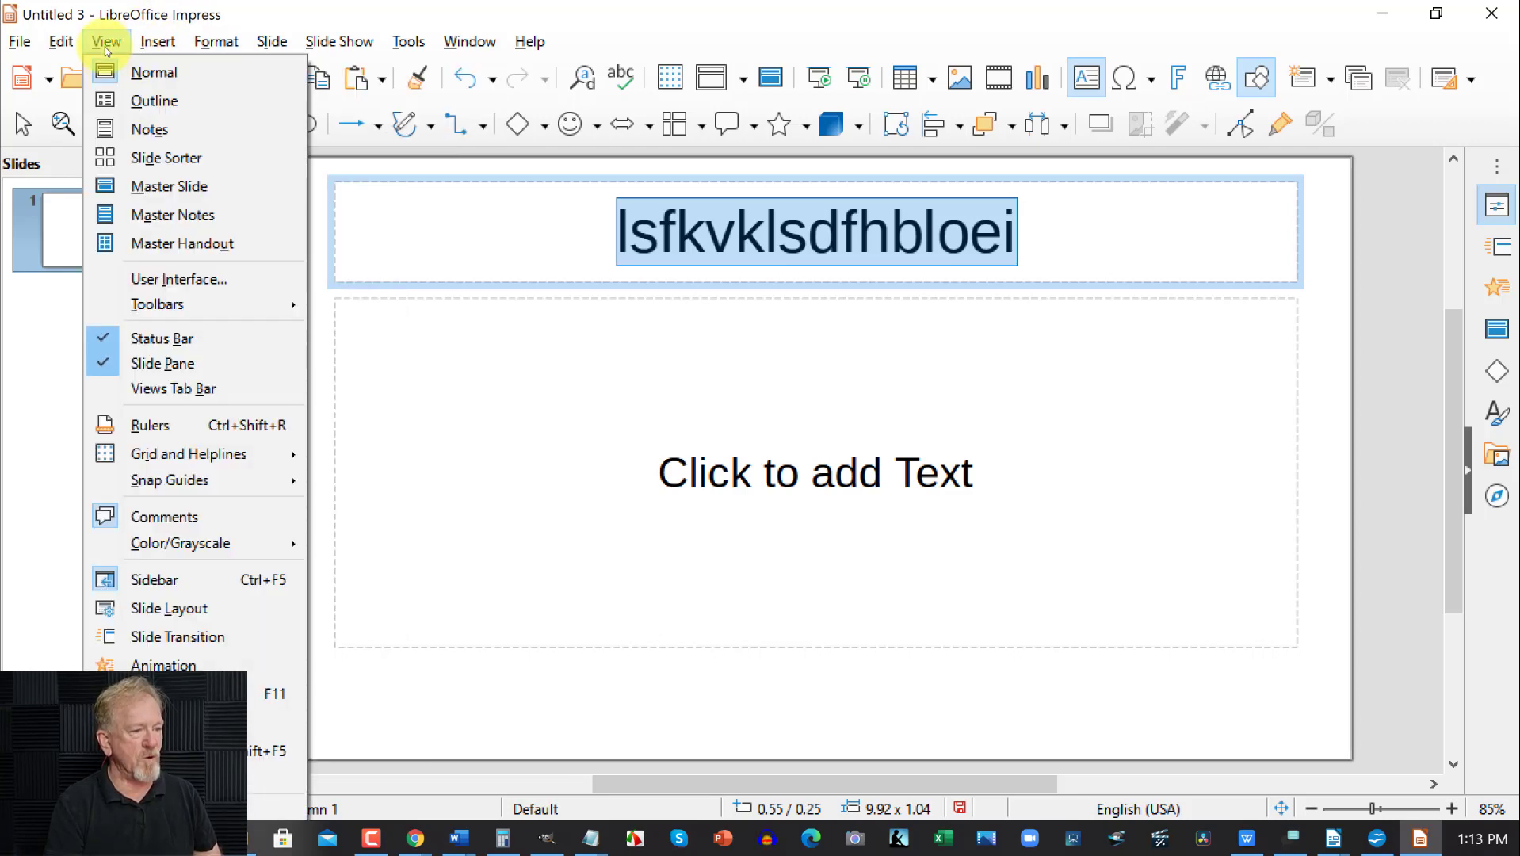
mouse_move(57, 51)
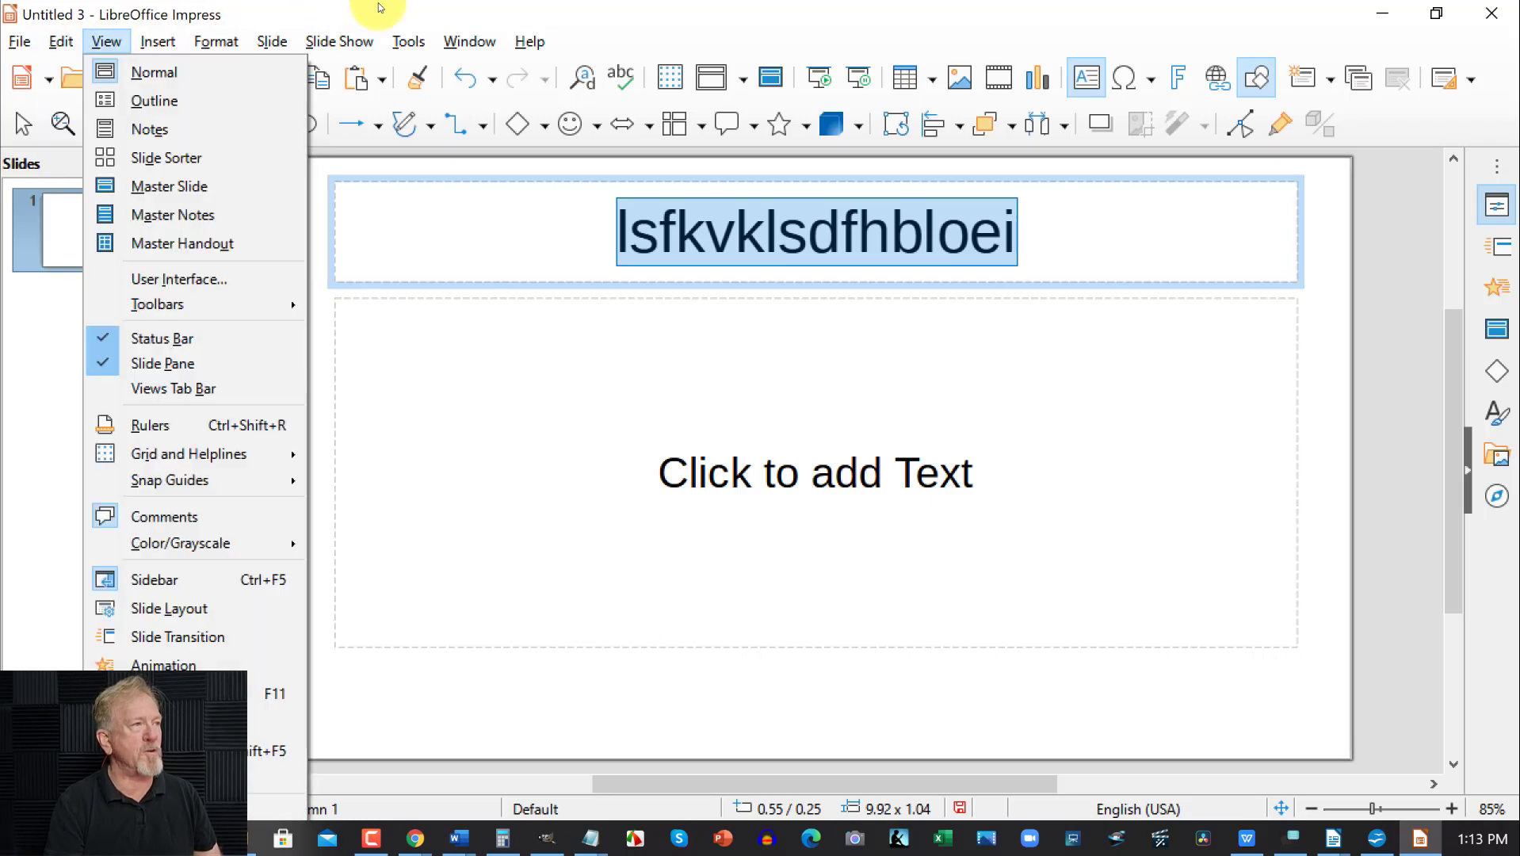
key(Escape)
key(Right)
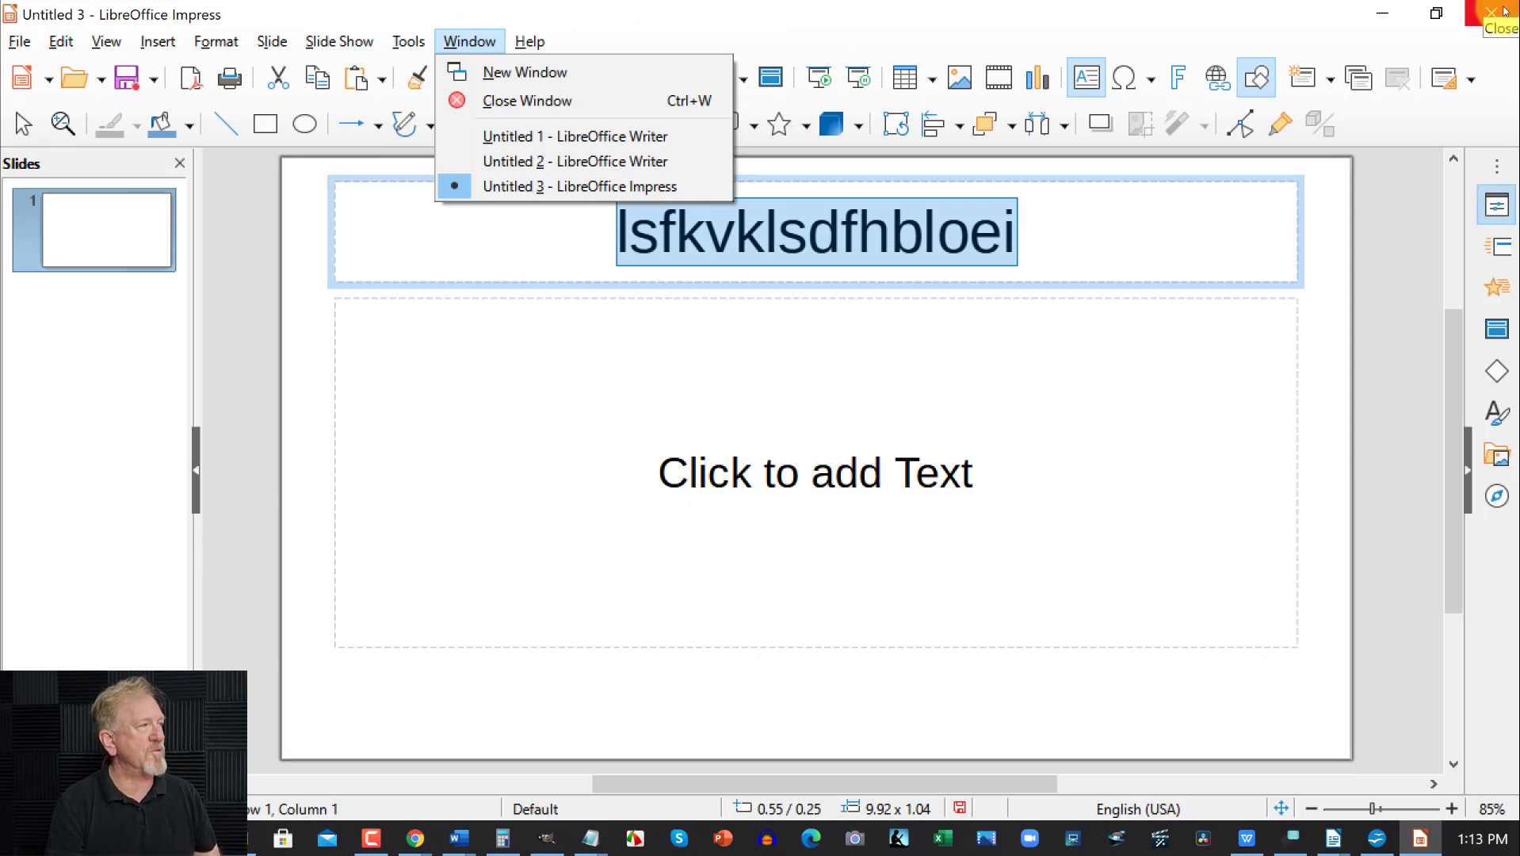
click(763, 27)
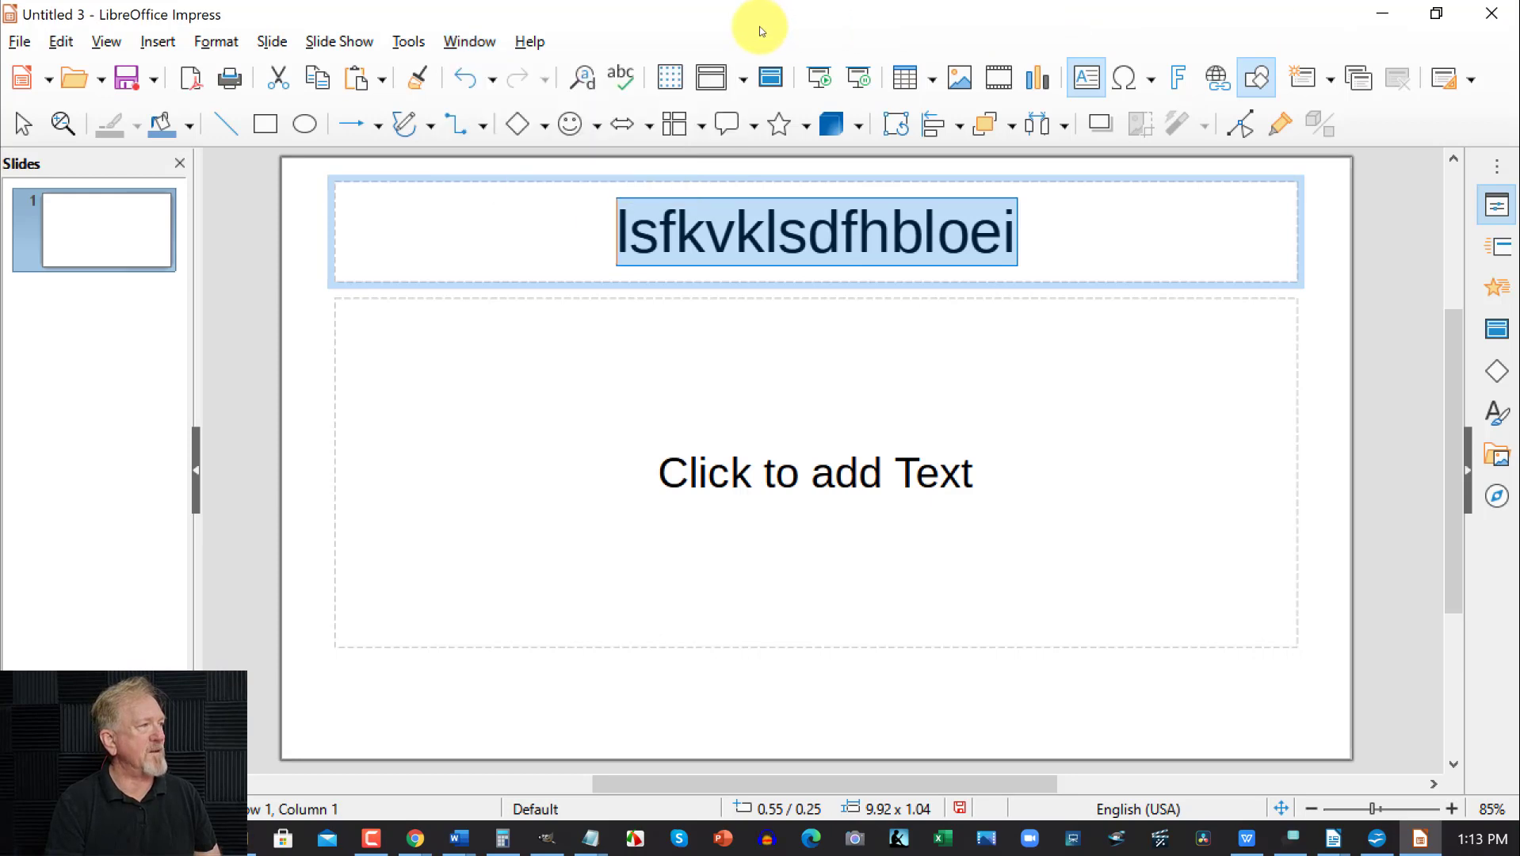
click(1491, 14)
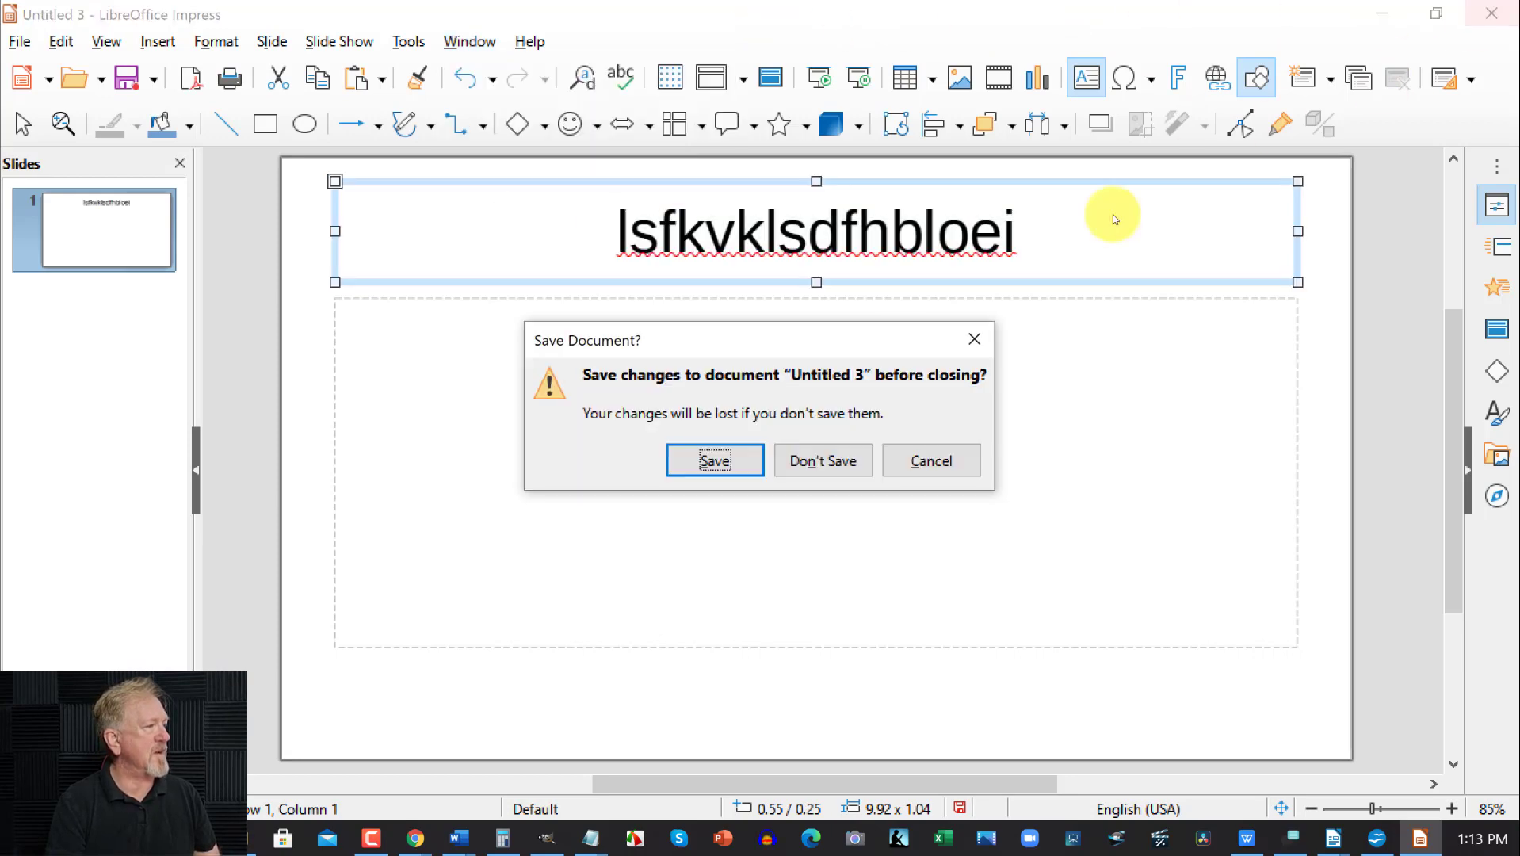
click(831, 460)
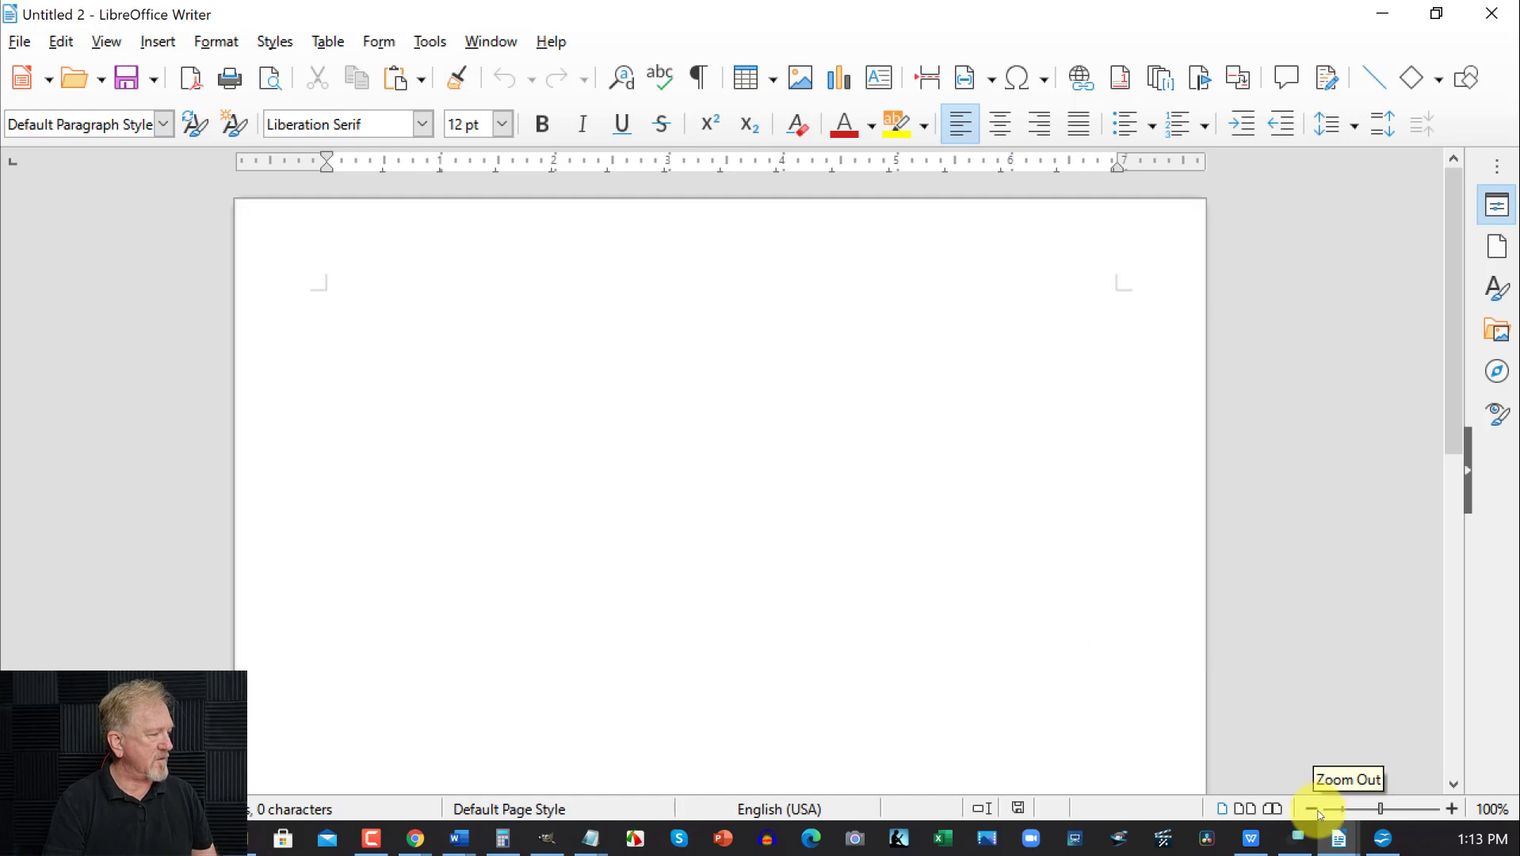
Step: Zoom the blank Untitled 2 Writer document out to 60%
scroll(1277, 508, down, 1)
scroll(1275, 506, down, 4)
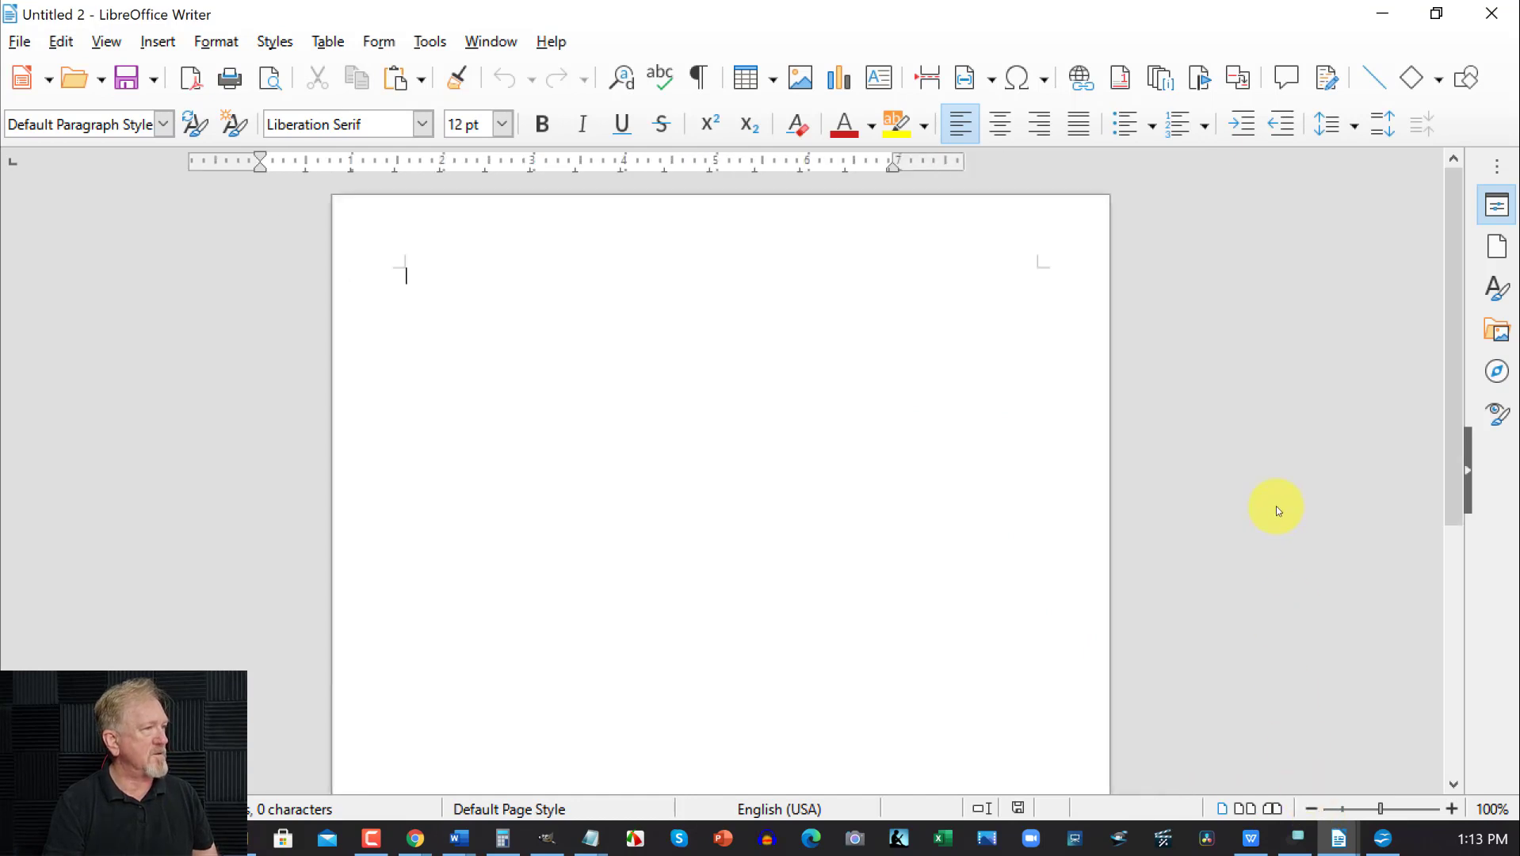
scroll(1276, 506, down, 1)
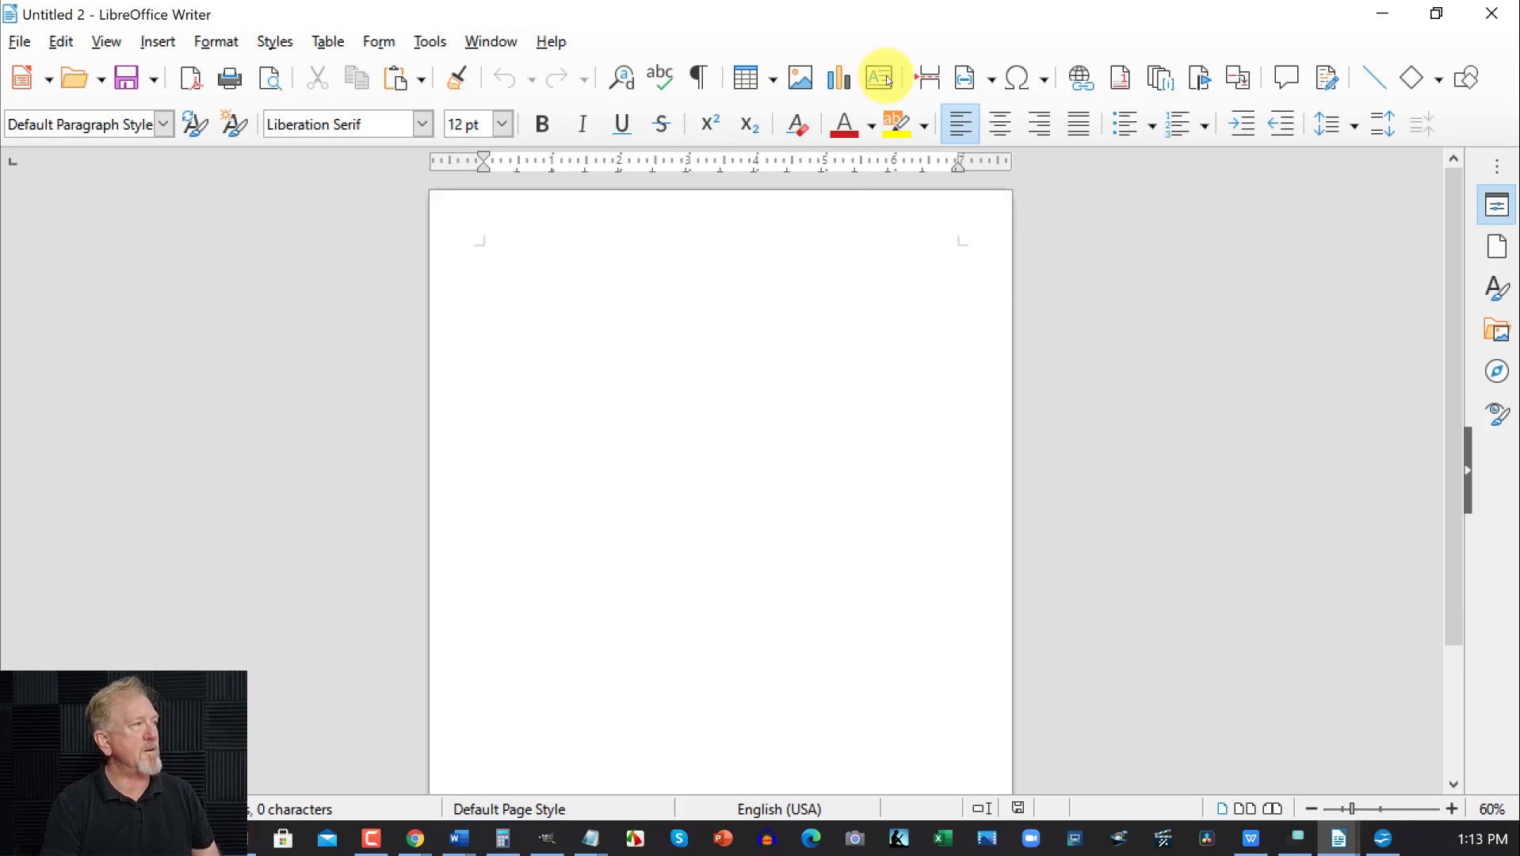
click(1000, 120)
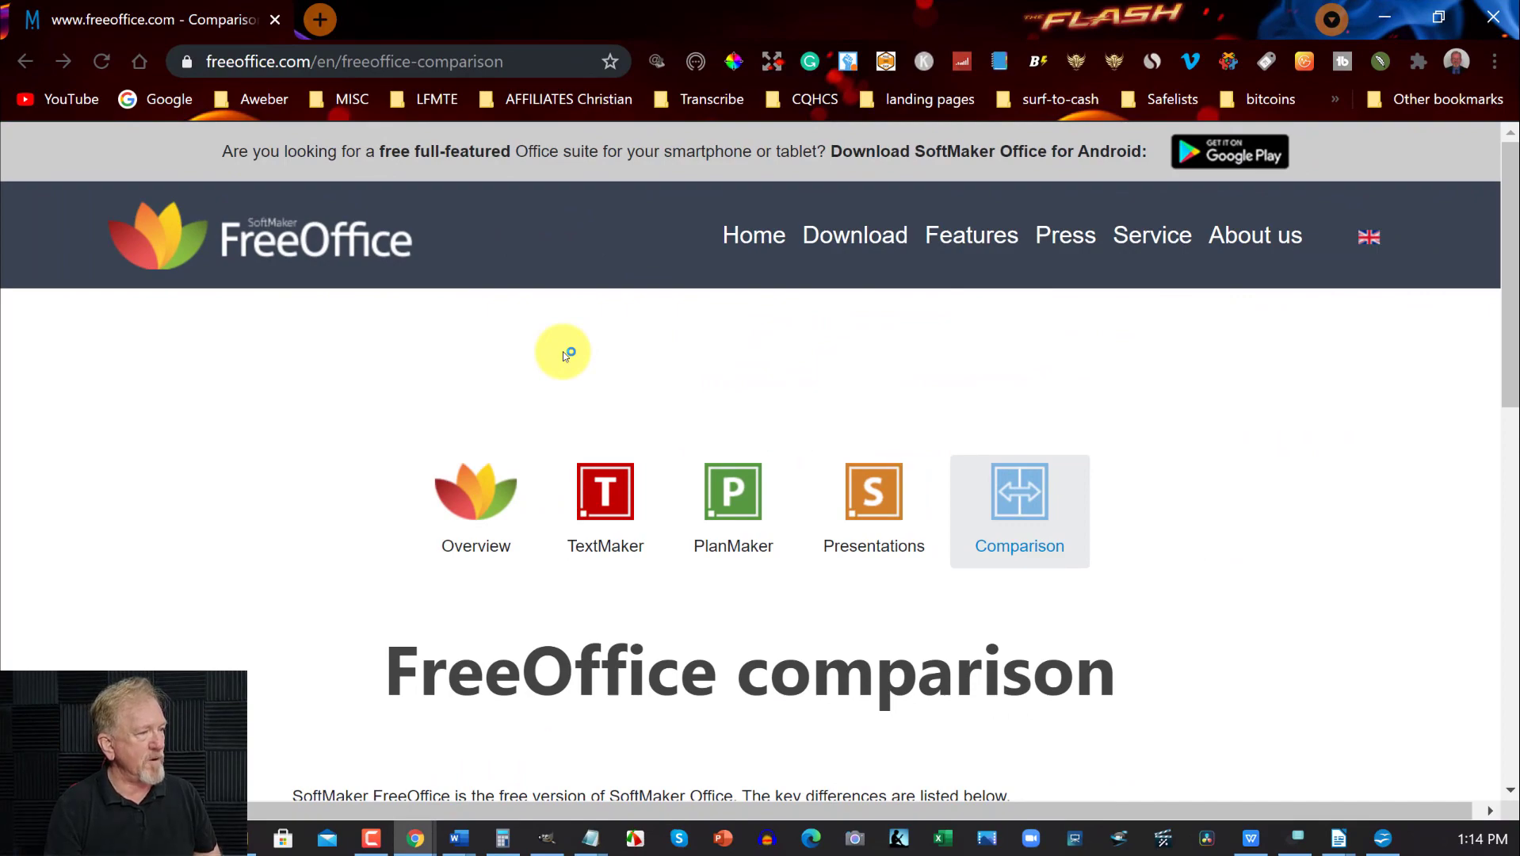
Step: Minimize the browser and open Presentations 2018 from the Free-Office folder on the desktop
scroll(563, 352, down, 4)
drag(1514, 363, 1255, 2)
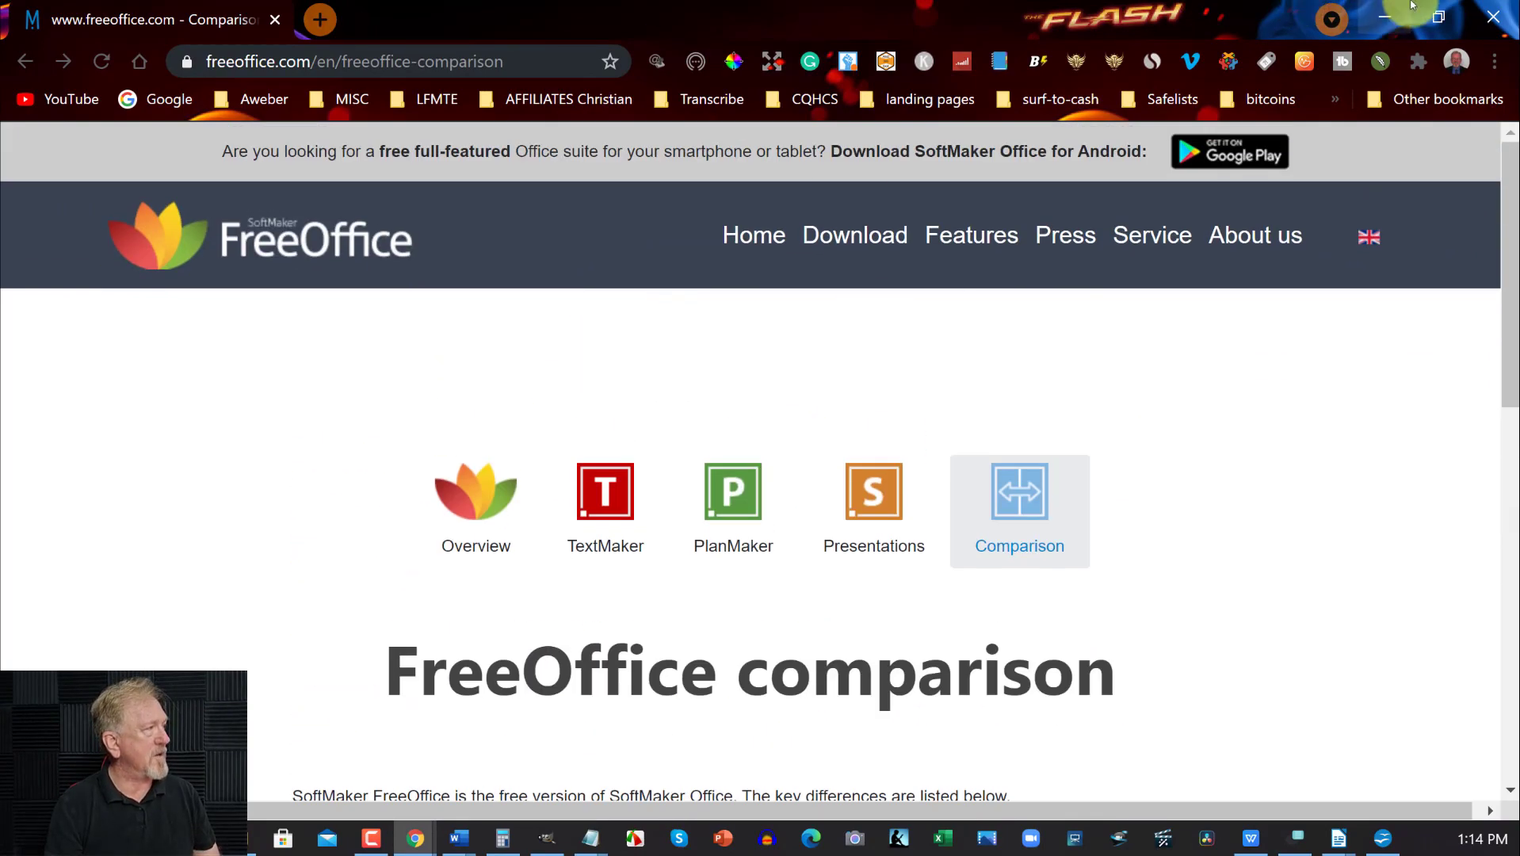
click(1384, 16)
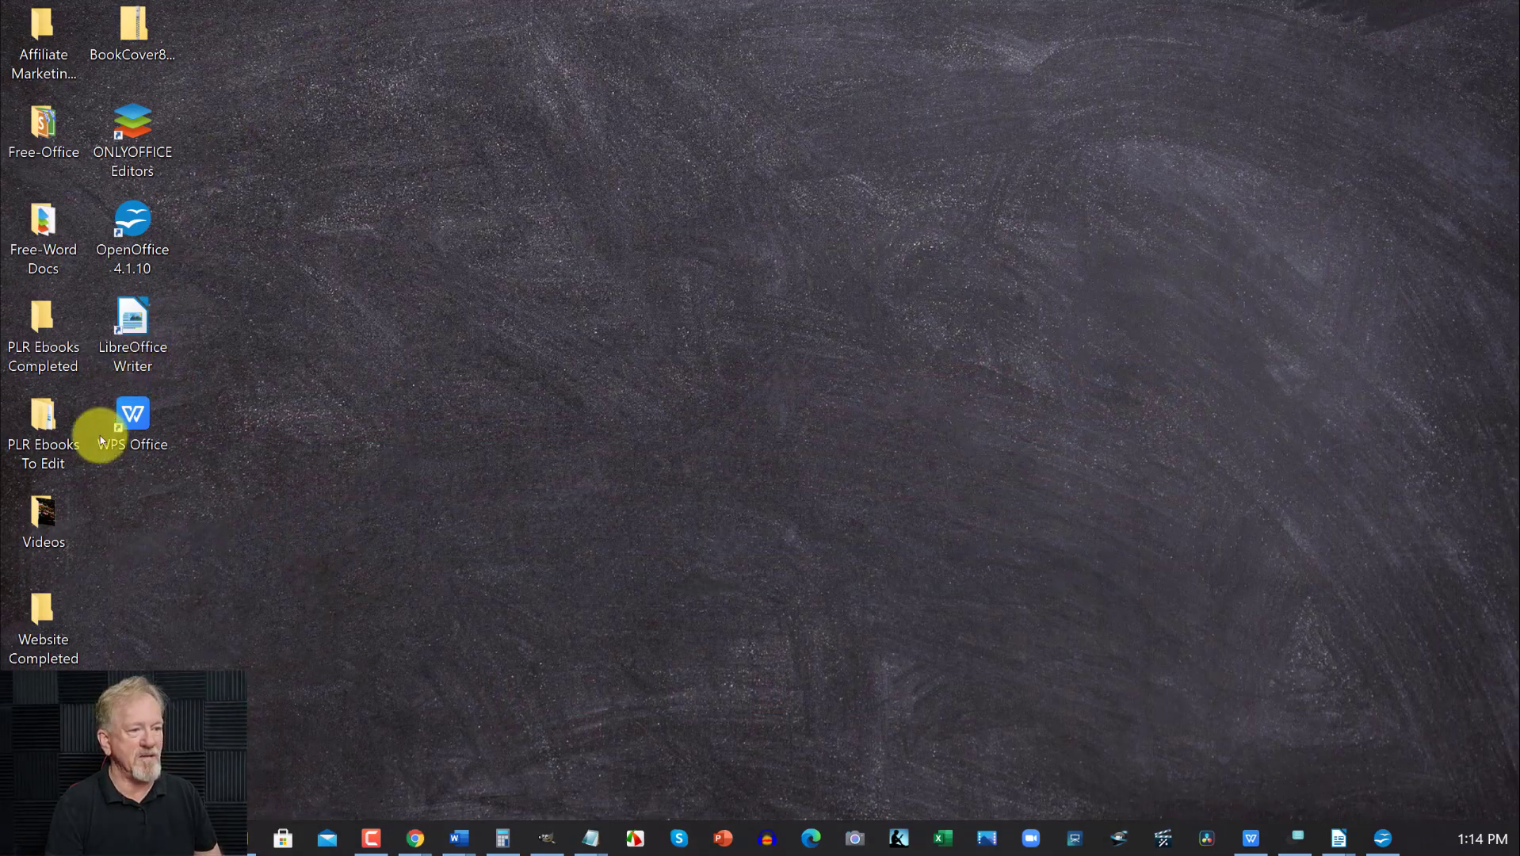
double_click(78, 234)
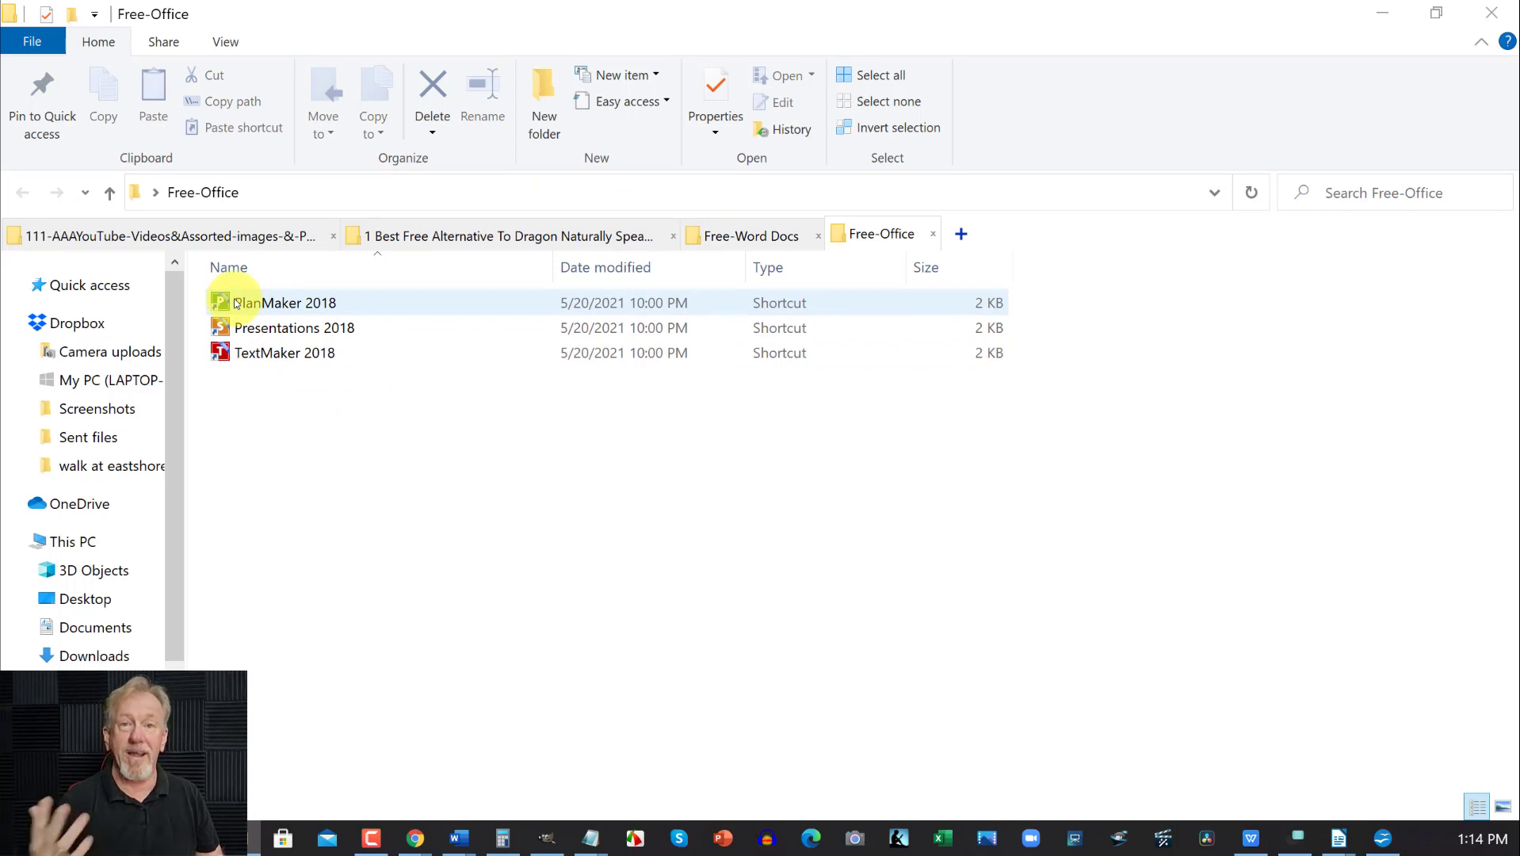
click(236, 327)
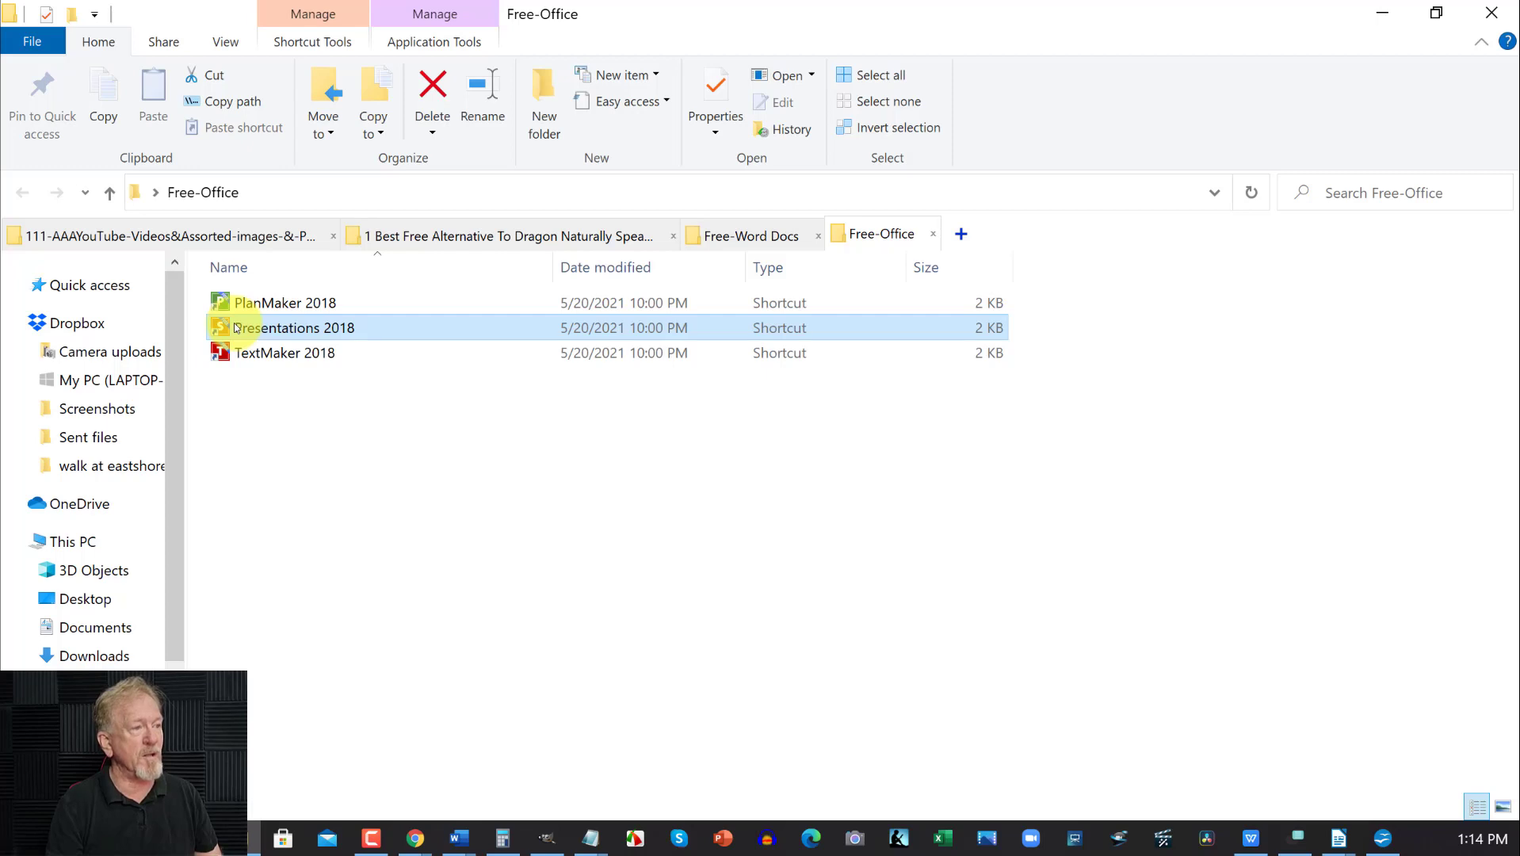
double_click(234, 327)
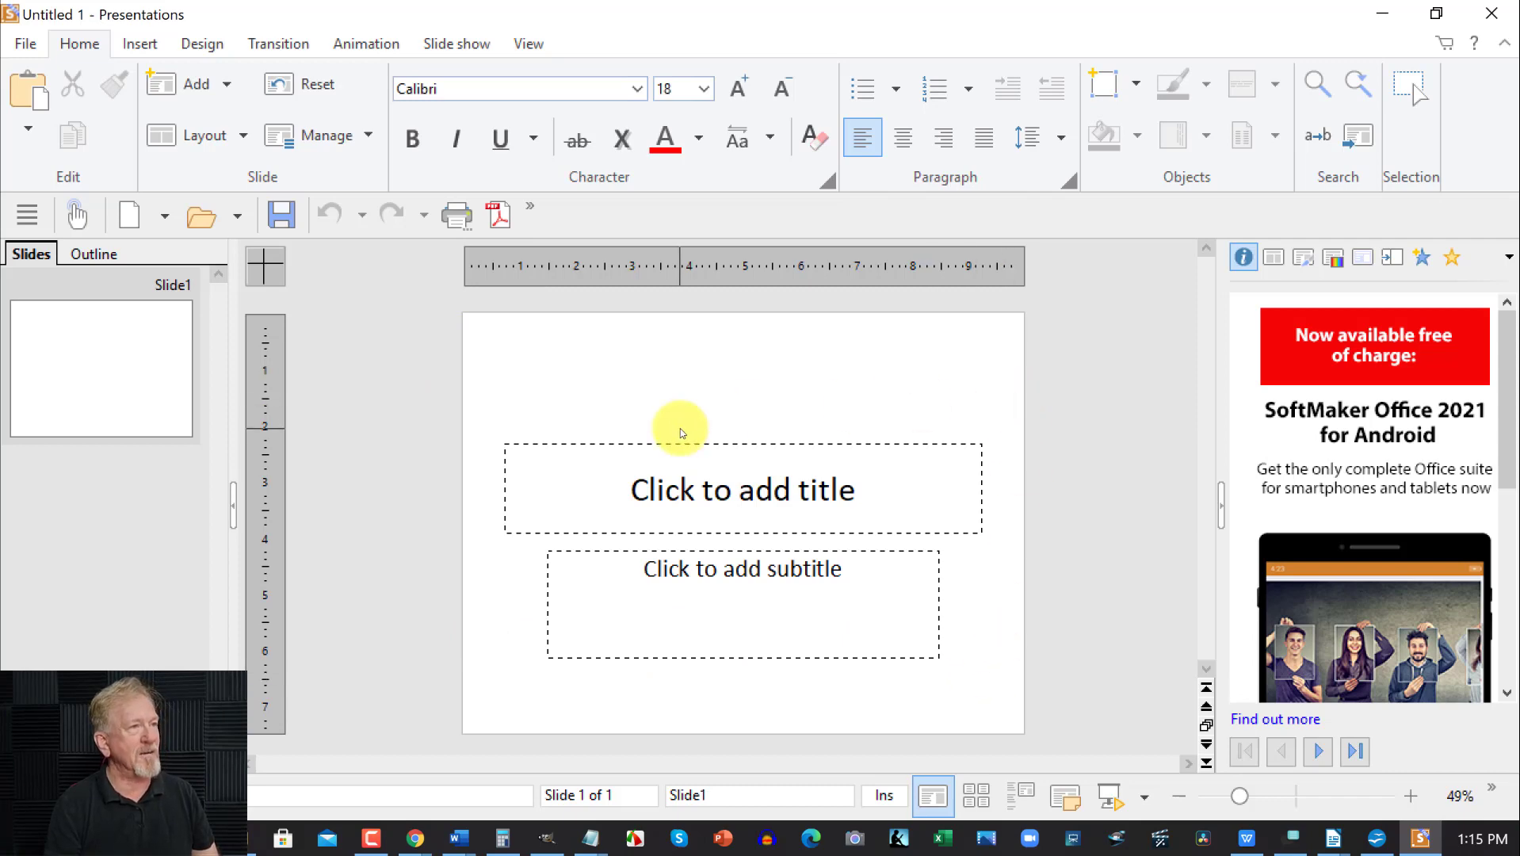
Step: Set the presentation's page size to Screen 16:9 and collapse the promotional sidebar
click(202, 43)
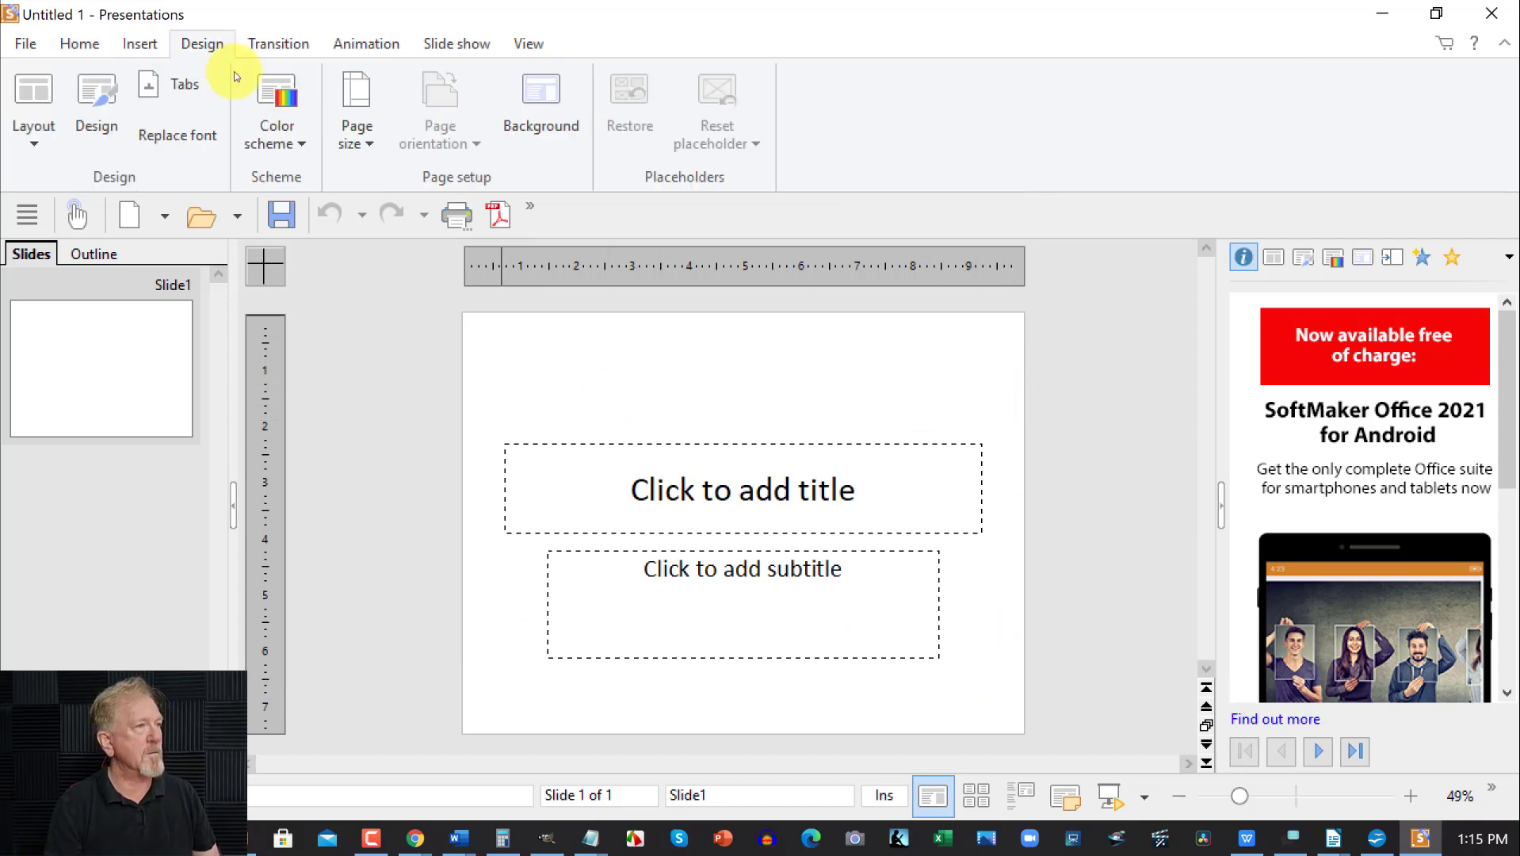
click(372, 145)
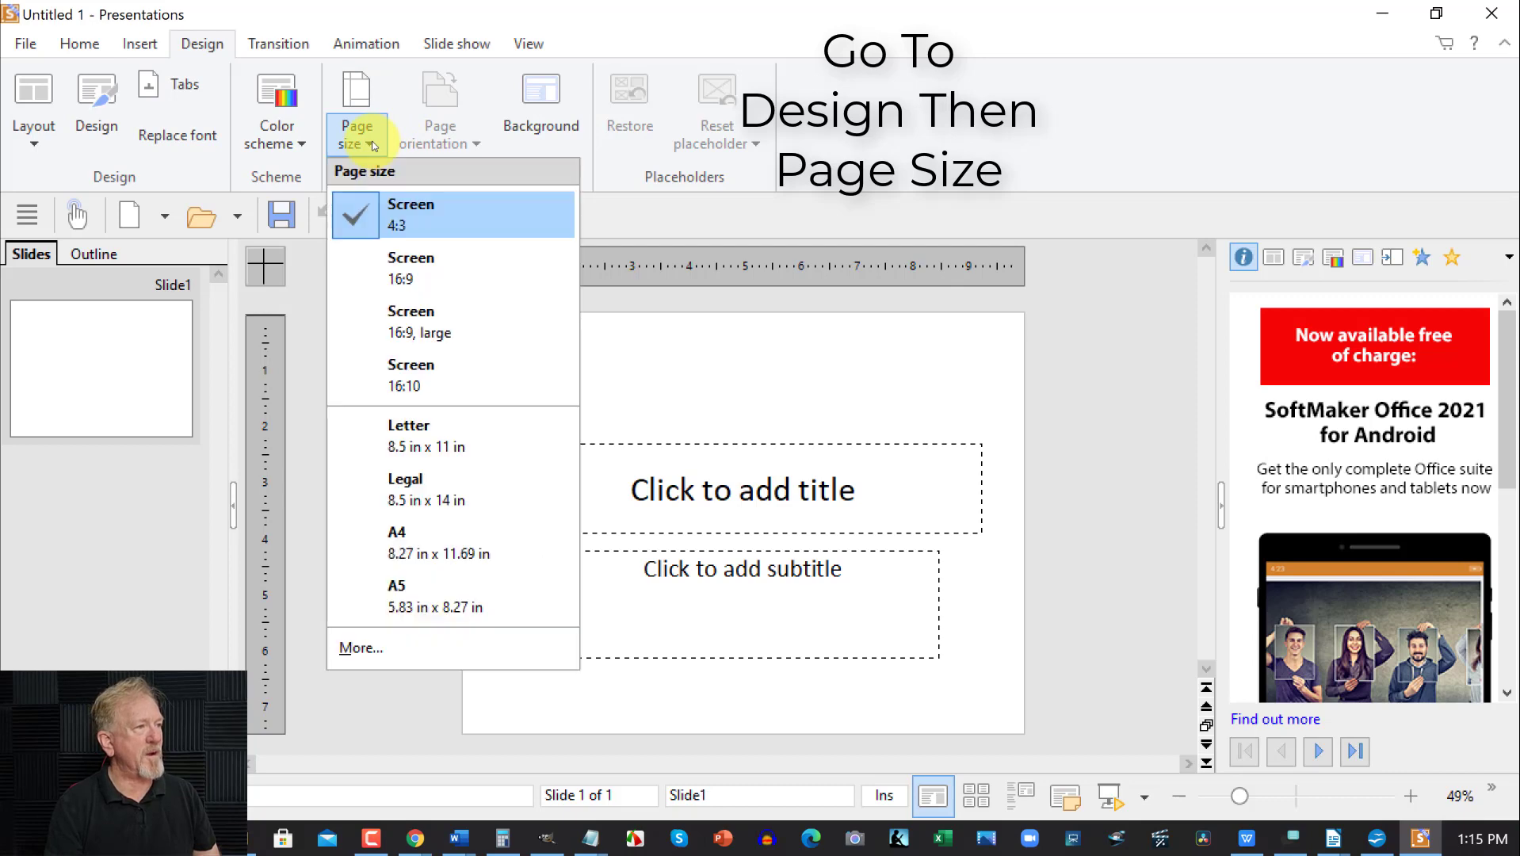
click(401, 278)
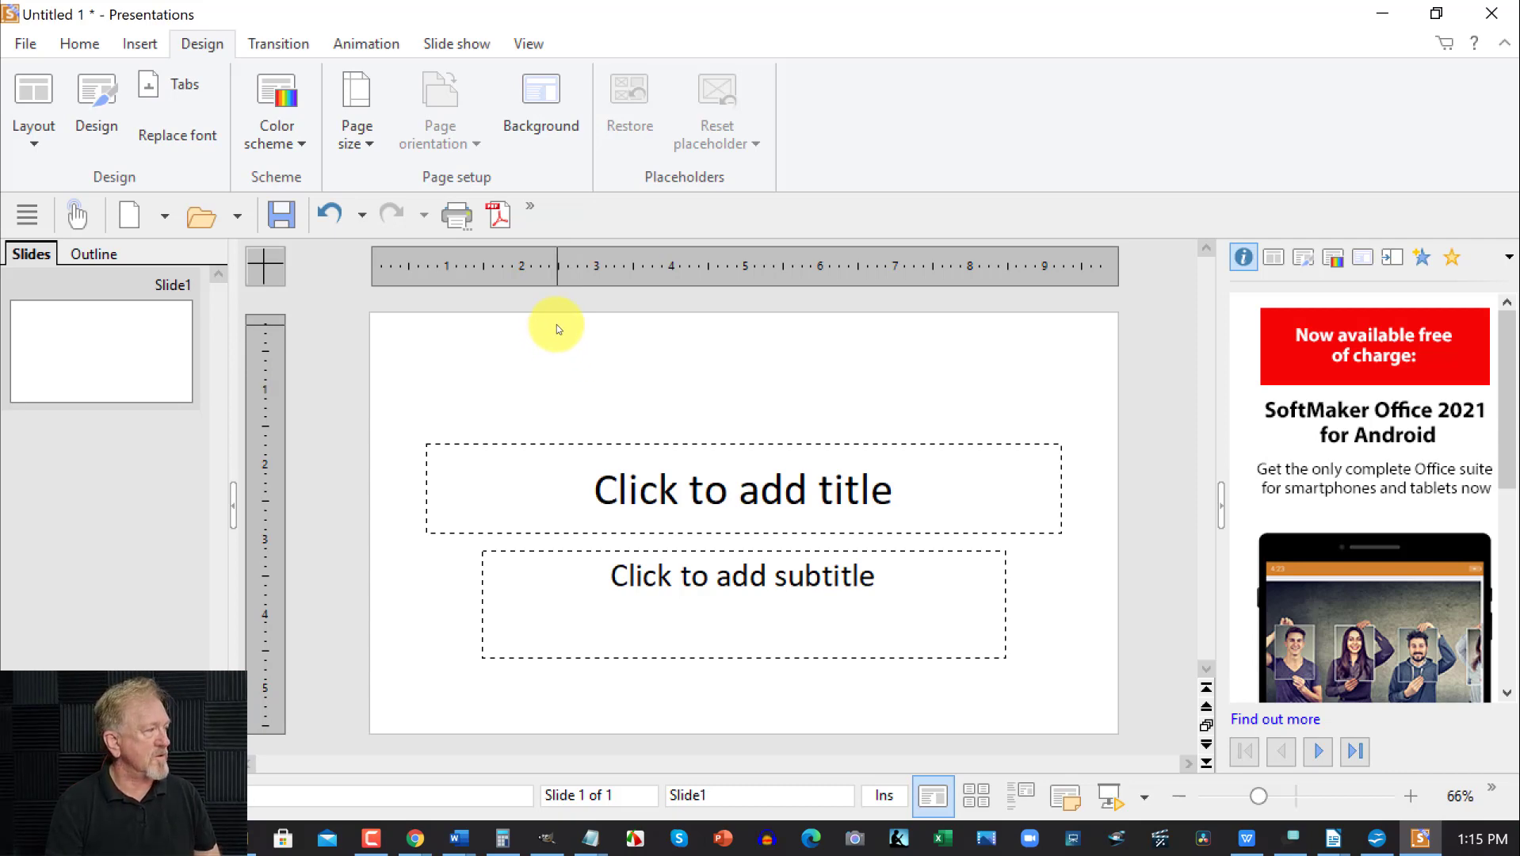
click(1221, 505)
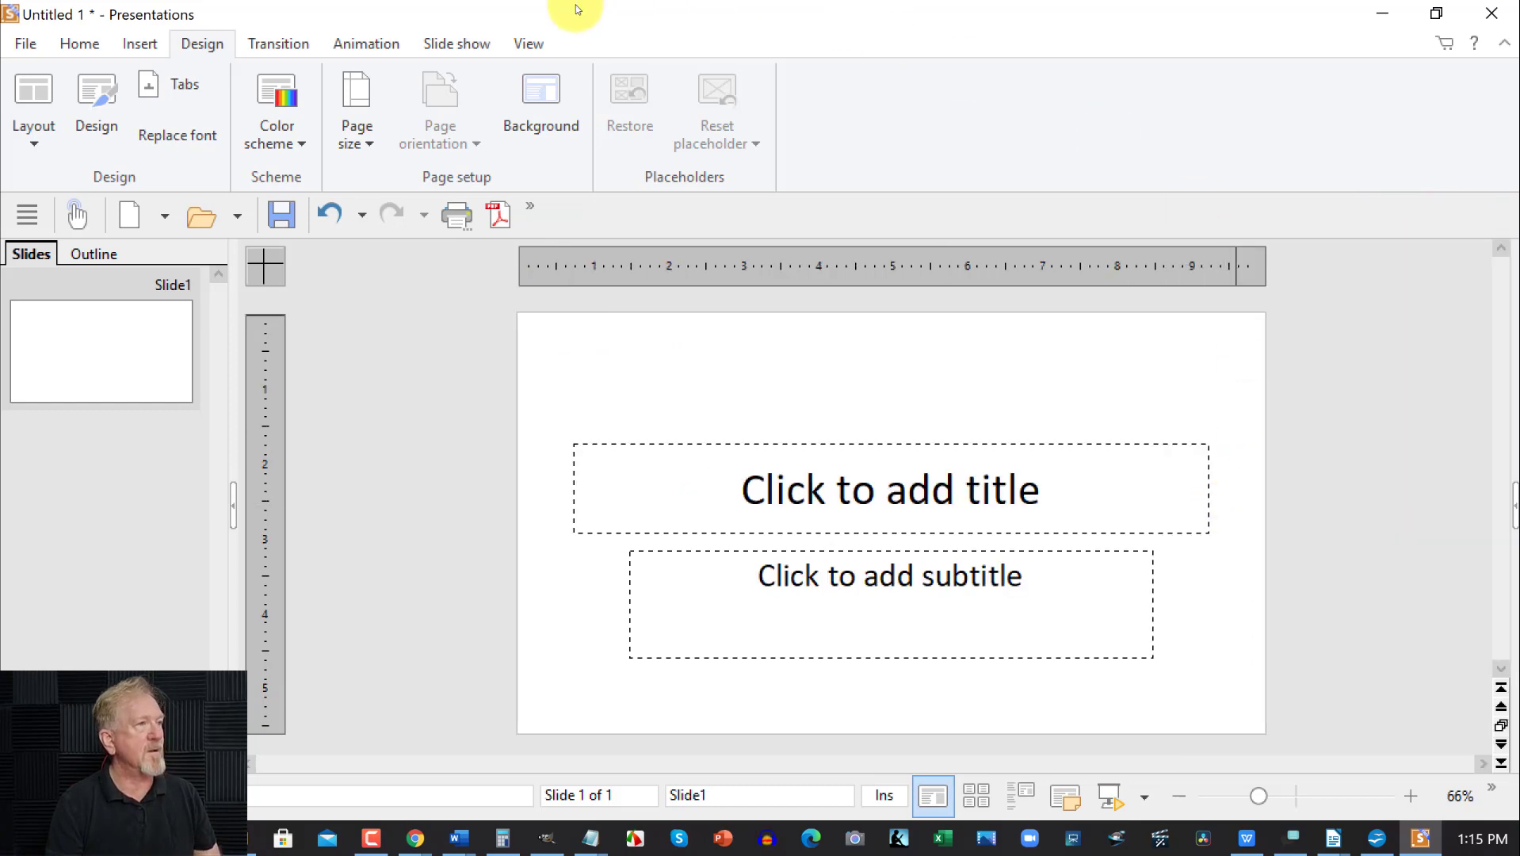
Step: Examine the available slide transitions and the animation commands for the presentation
click(372, 43)
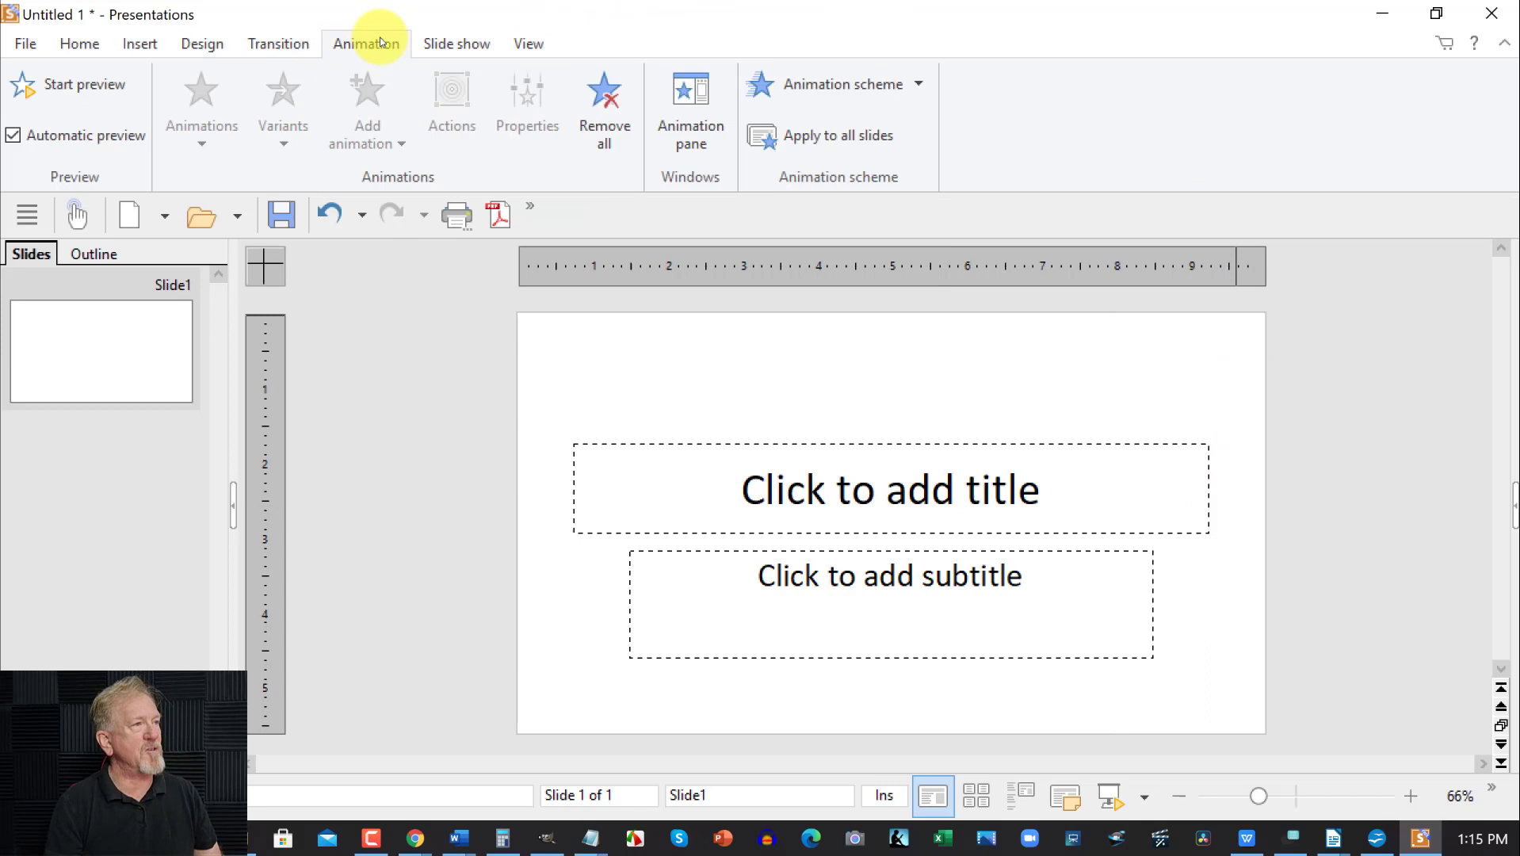
click(279, 49)
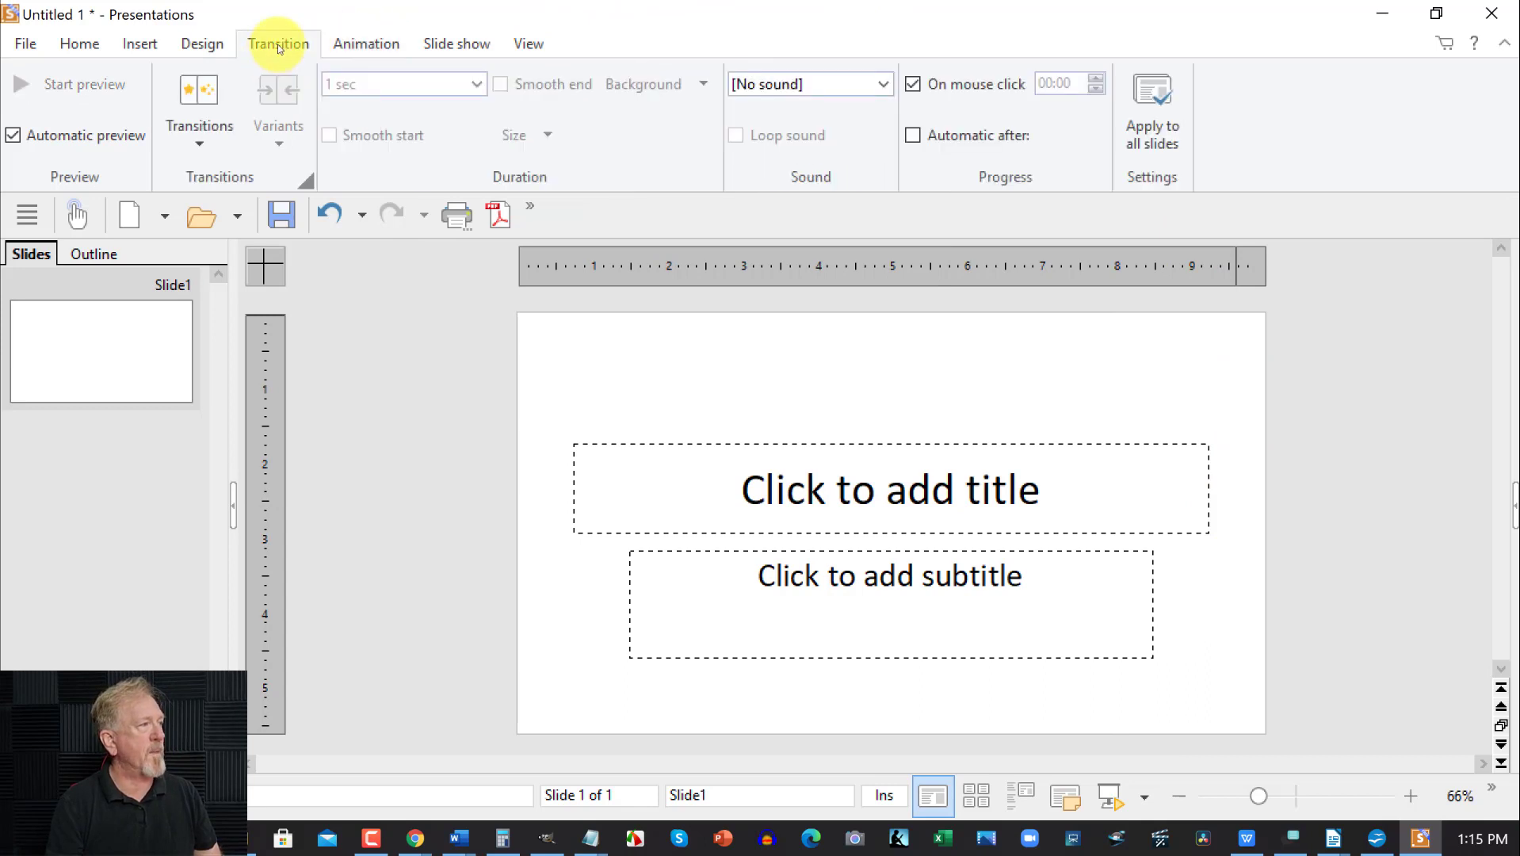
click(197, 144)
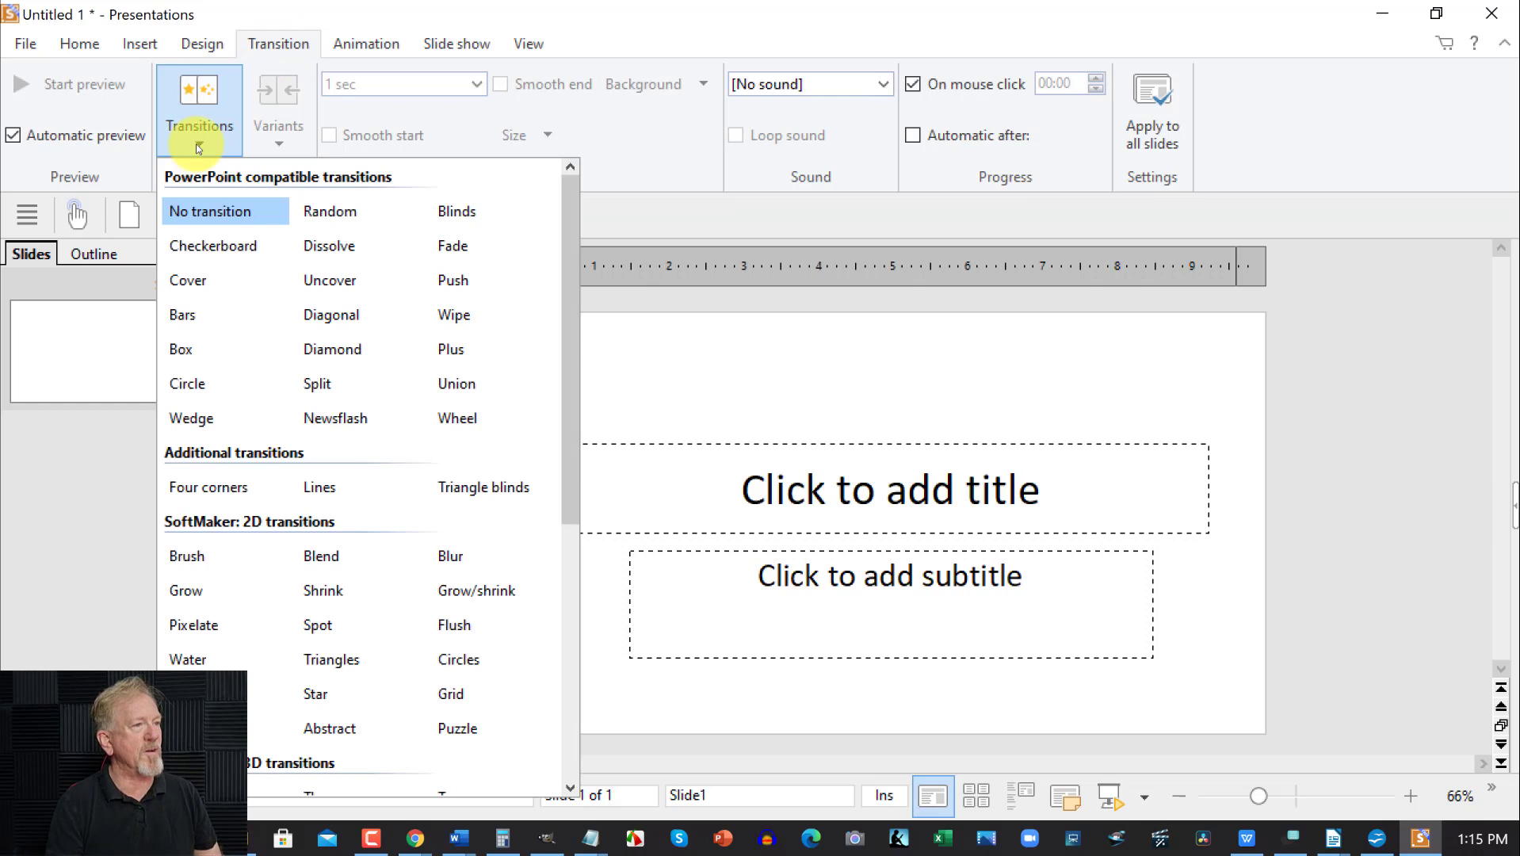
click(363, 45)
click(361, 46)
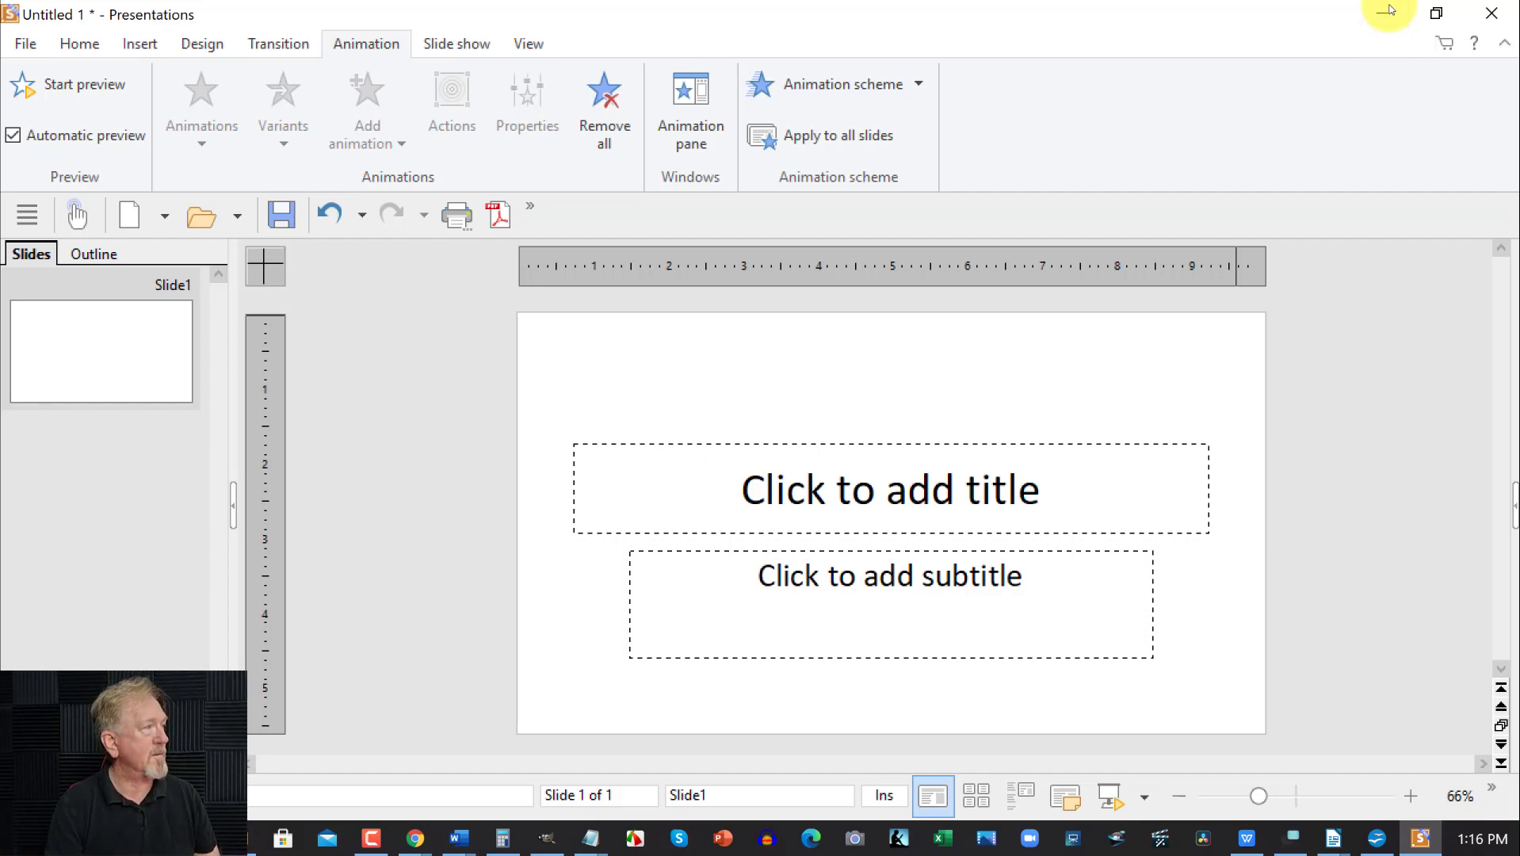
Step: Minimize the presentation and open TextMaker 2018 from the Free-Office folder
click(1387, 11)
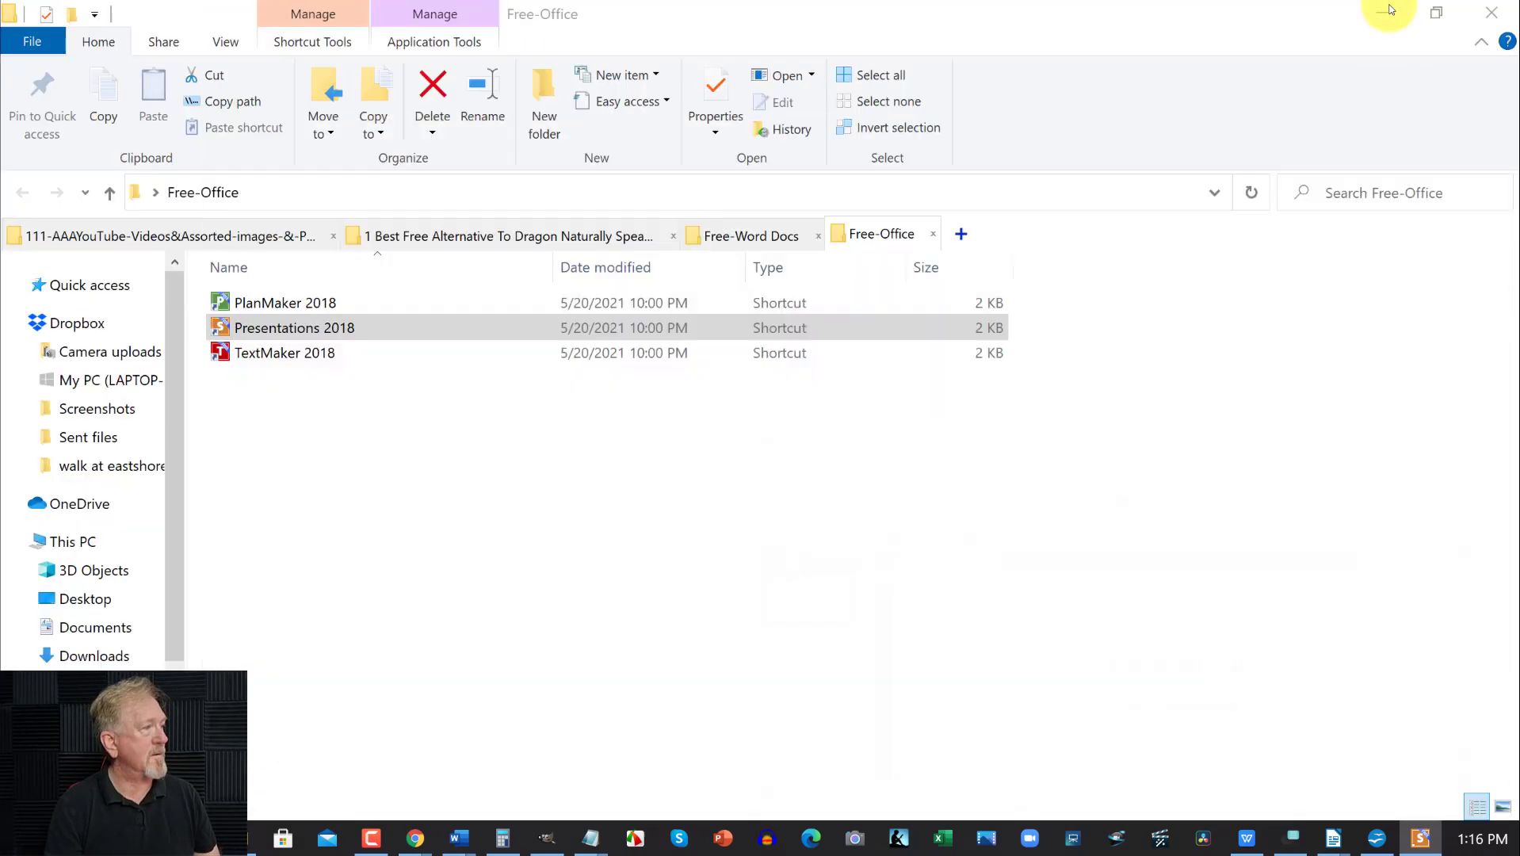
click(222, 352)
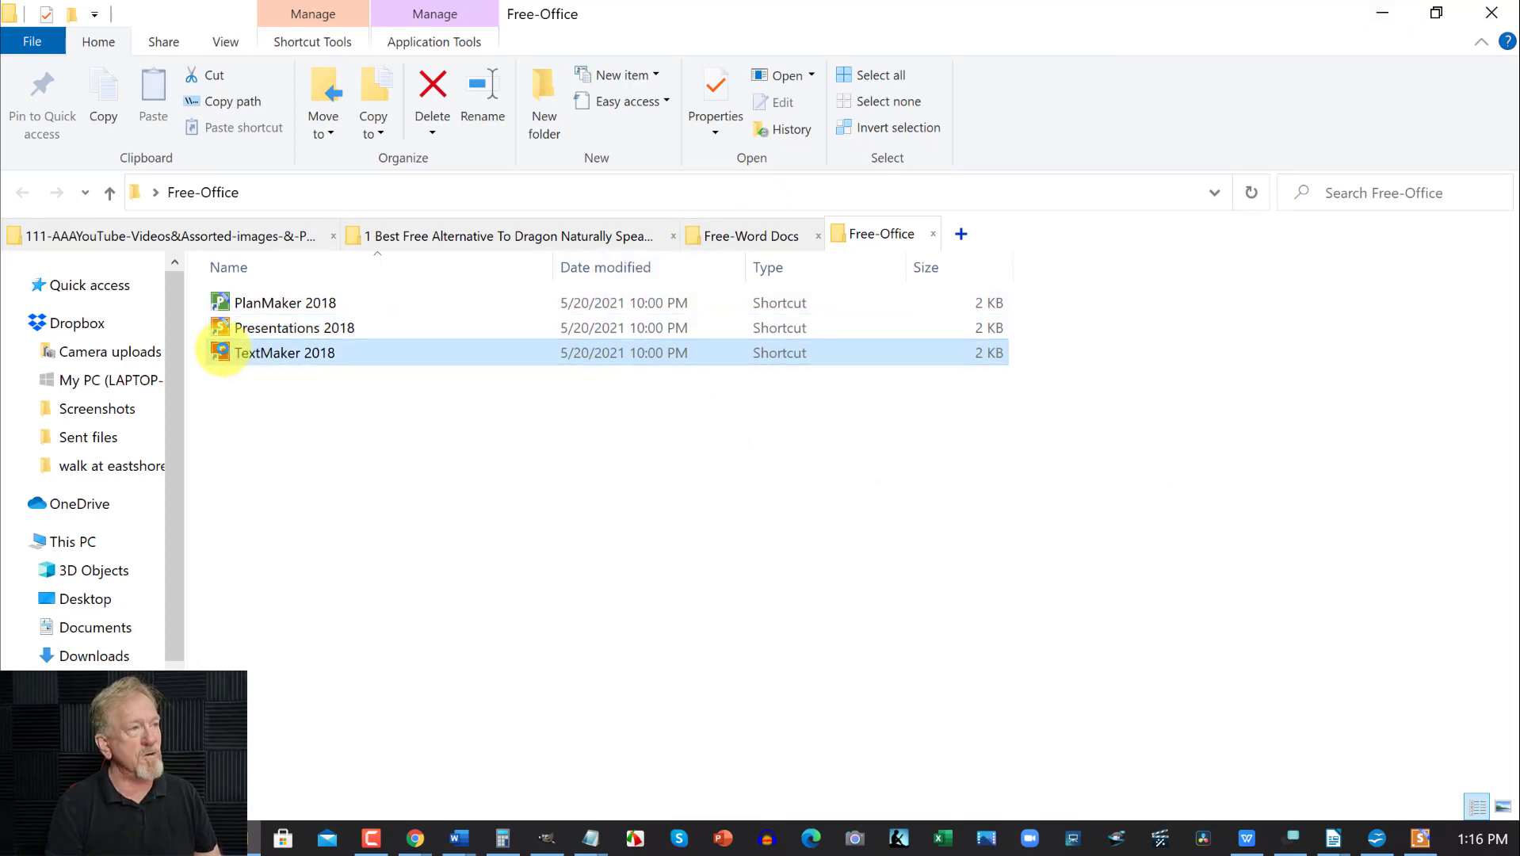
double_click(222, 353)
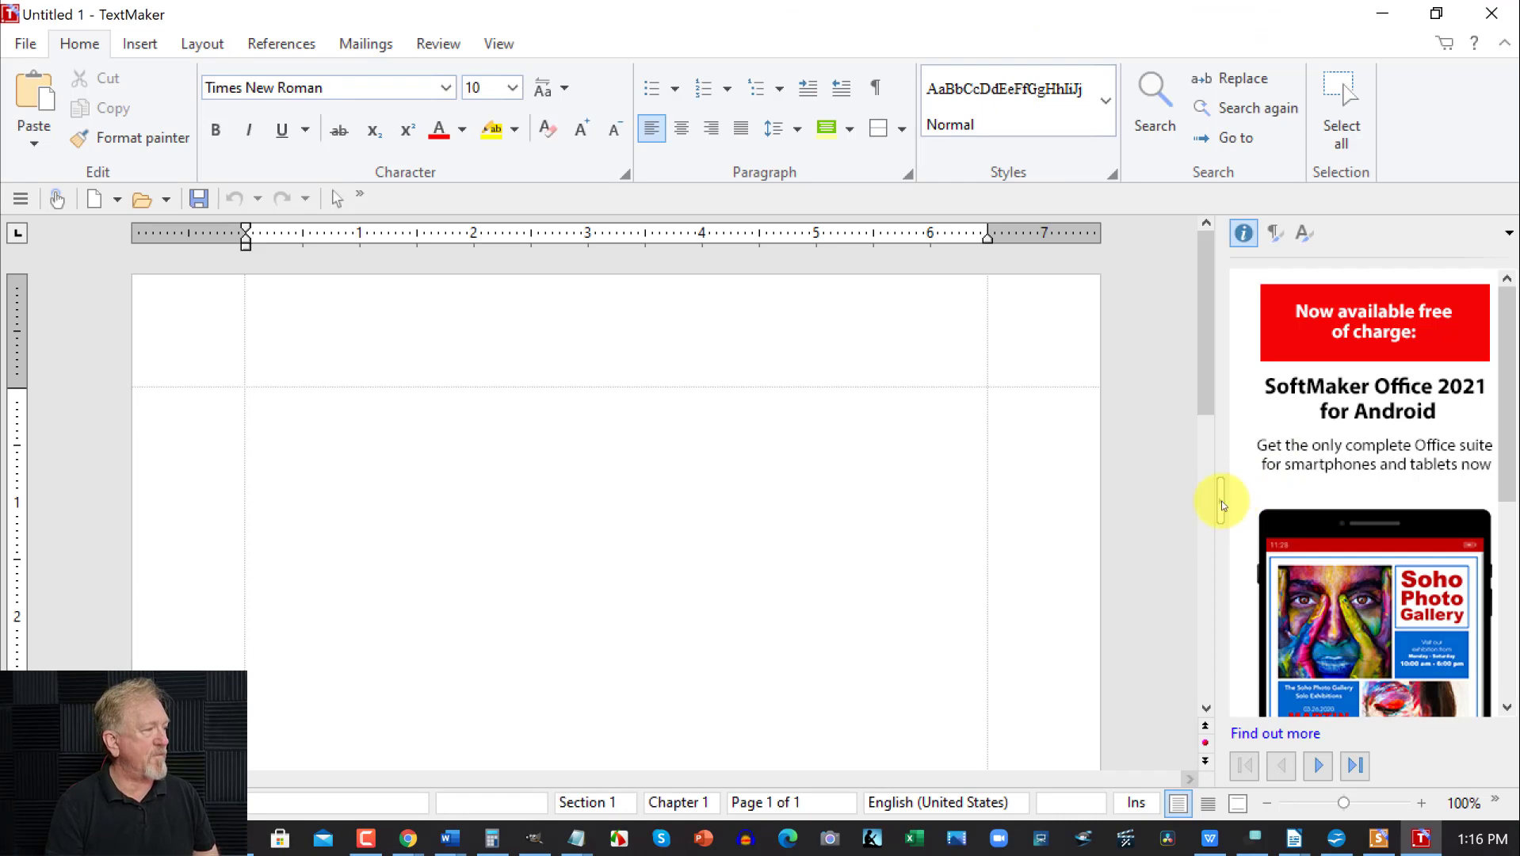
Step: Collapse the TextMaker sidebar and start Windows voice dictation in the blank document
click(1220, 505)
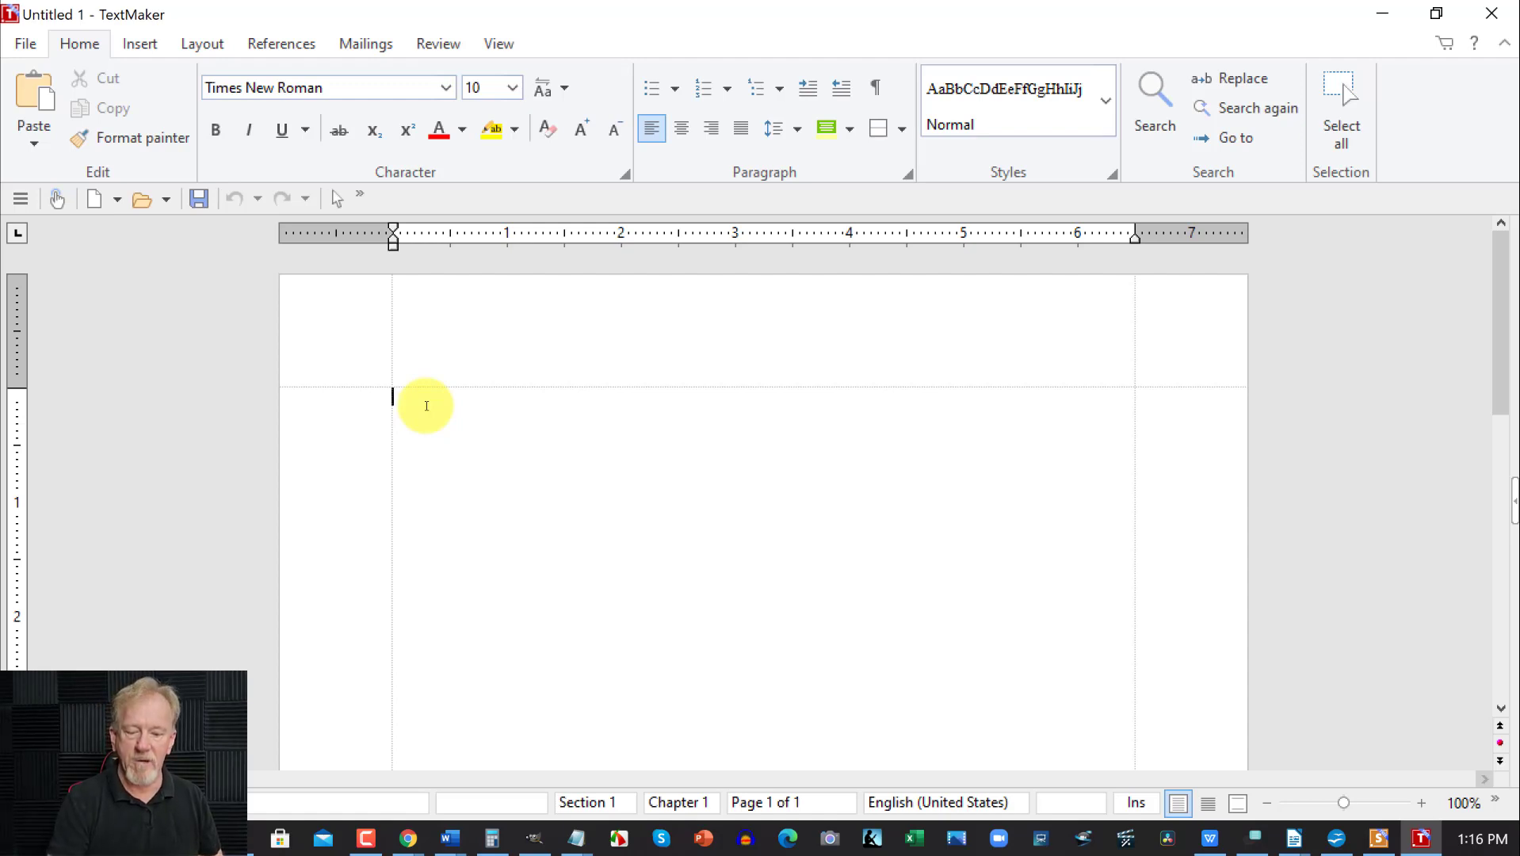
key(super+h)
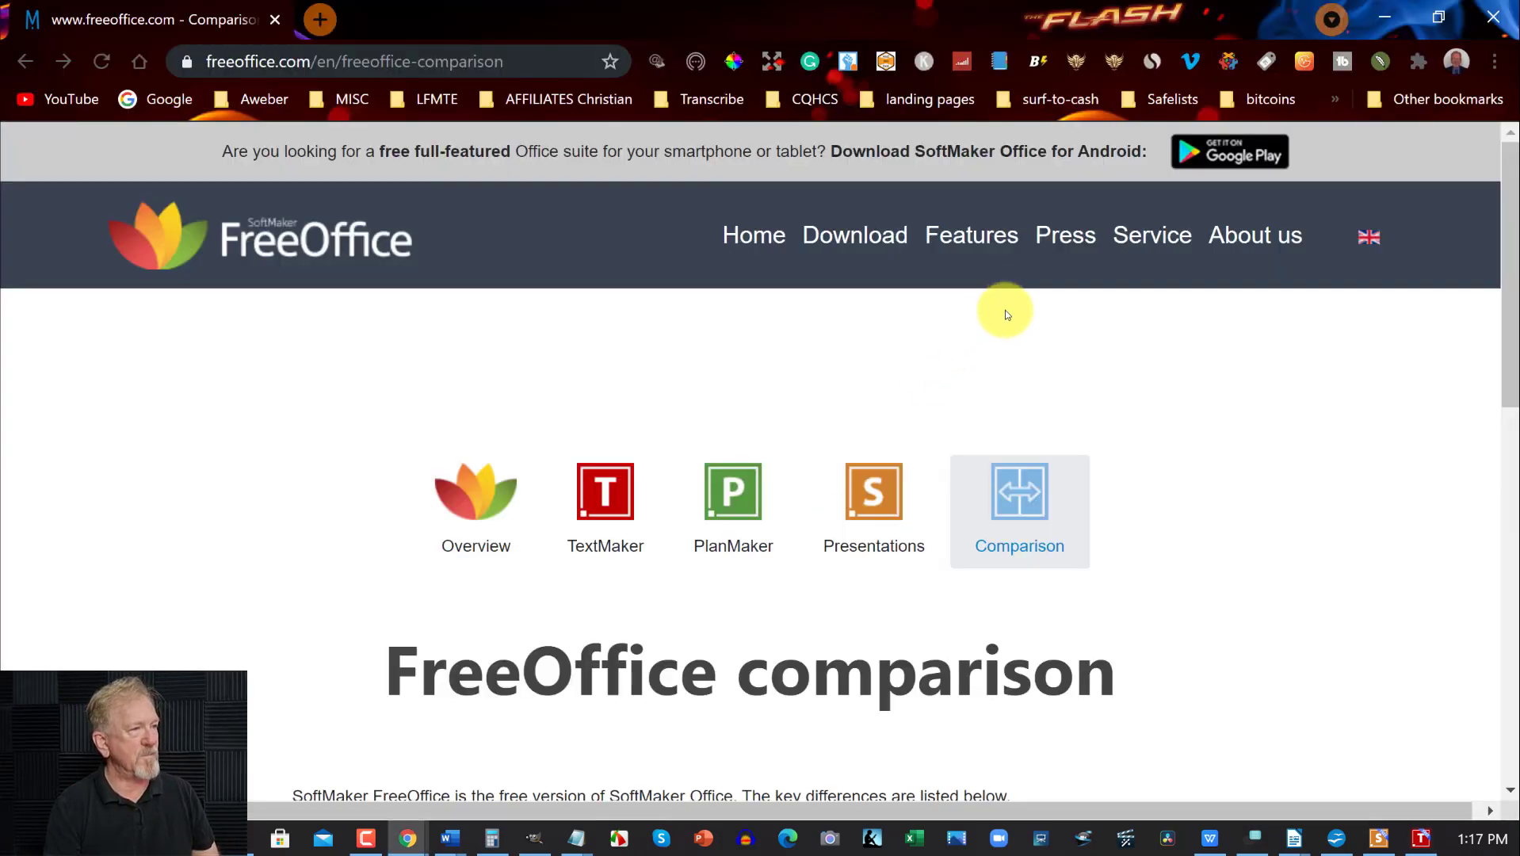
Step: Look through the FreeOffice comparison page and the ONLYOFFICE home page in the browser
scroll(1044, 352, down, 10)
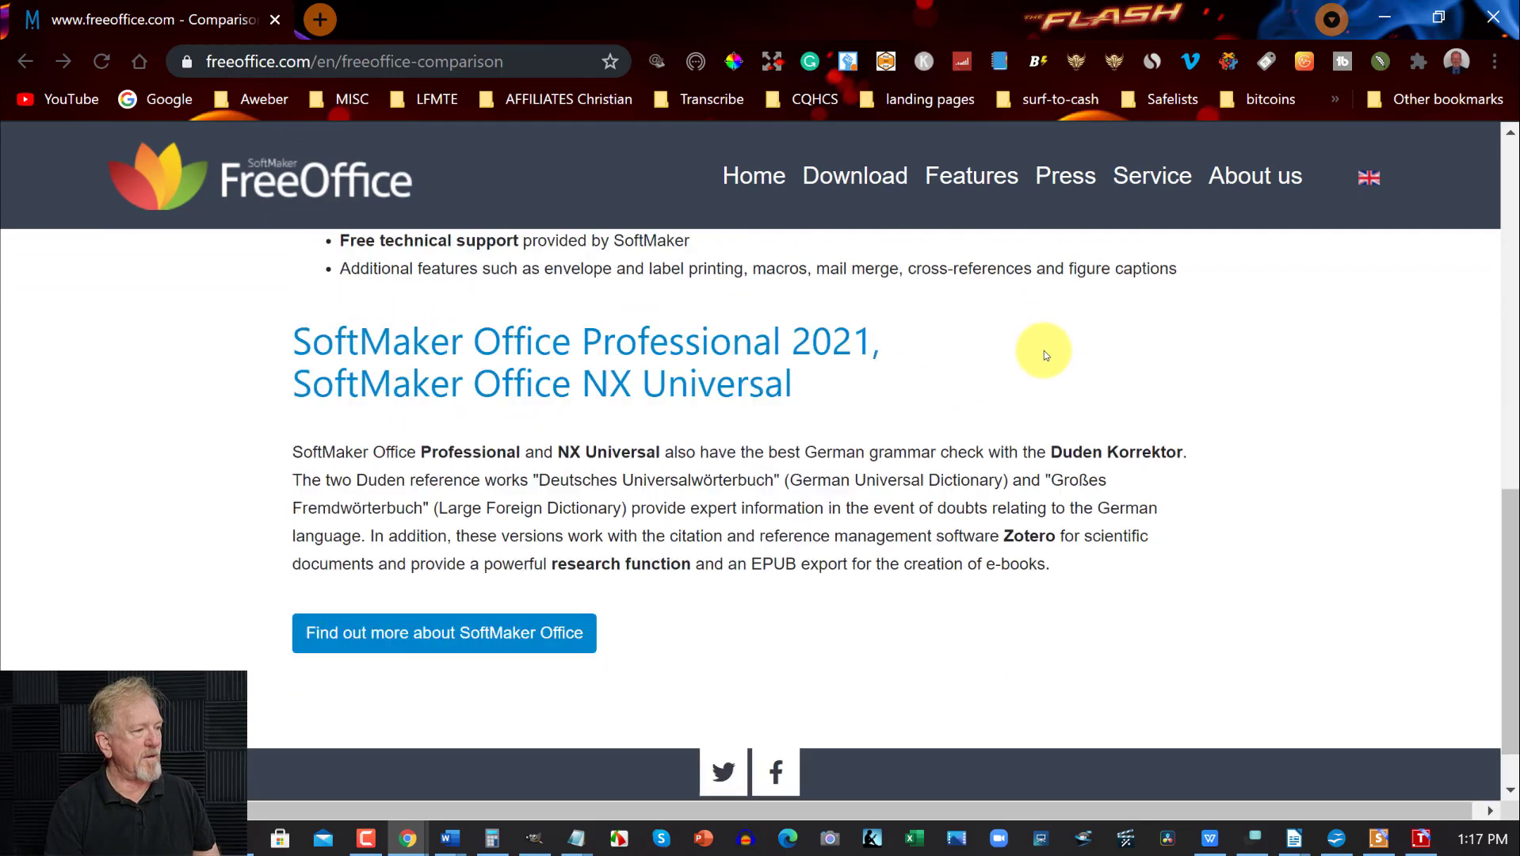
scroll(1044, 351, up, 10)
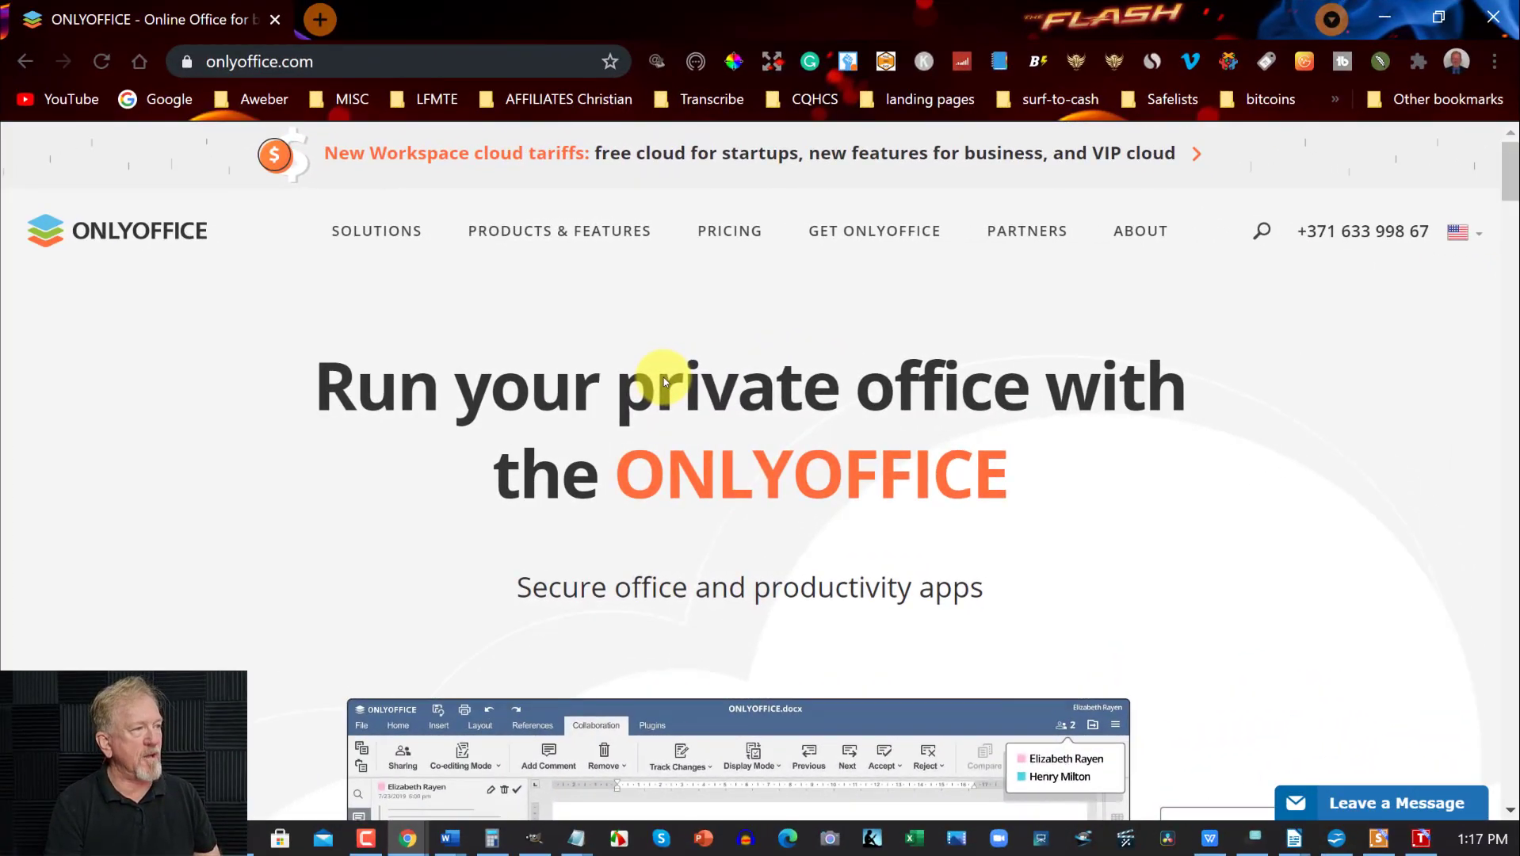
mouse_move(721, 232)
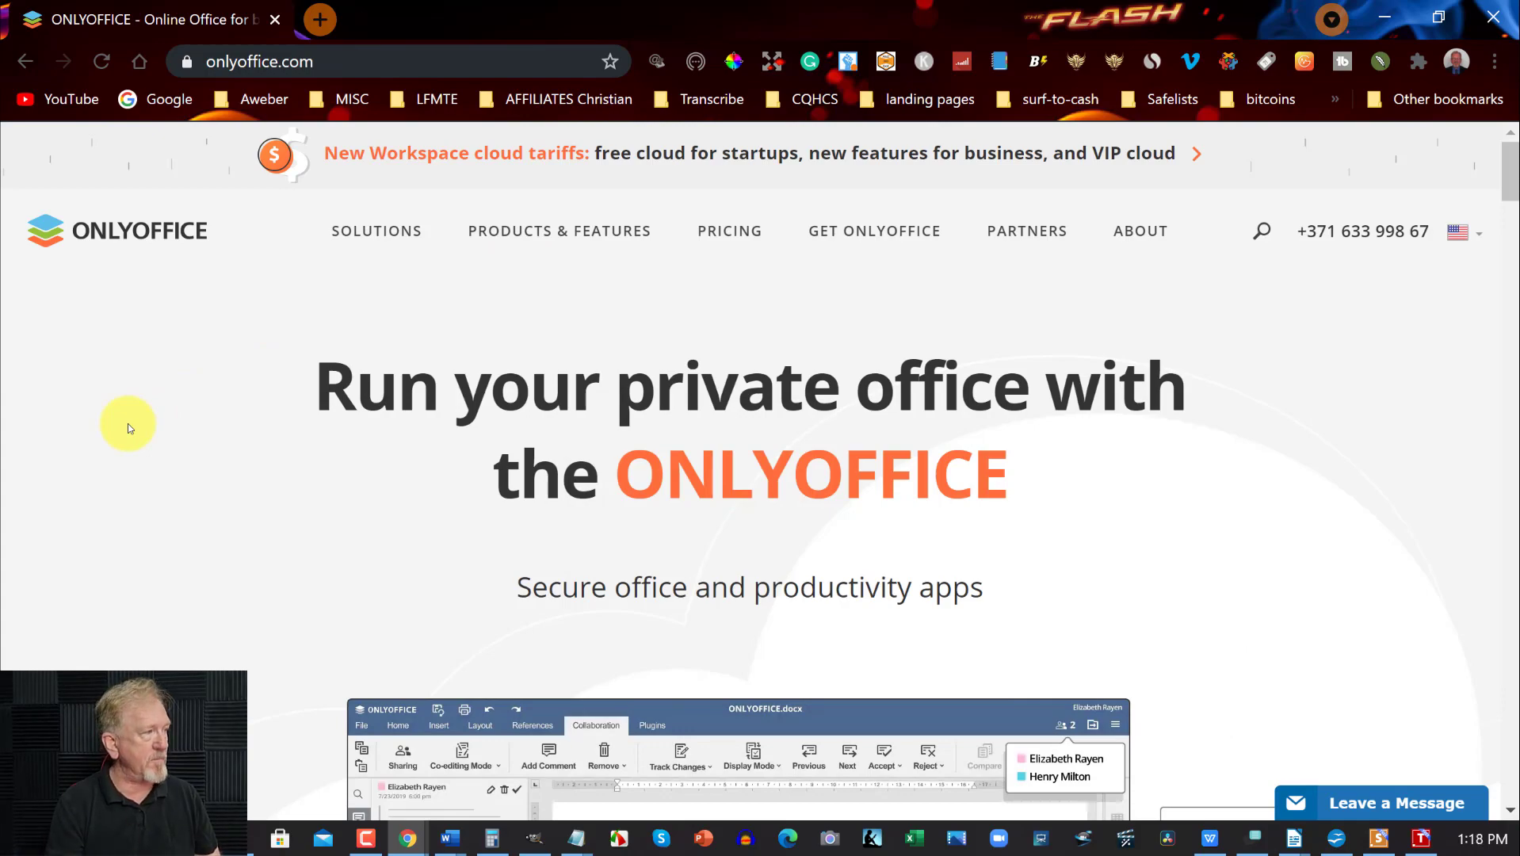
scroll(127, 423, down, 6)
scroll(126, 425, up, 4)
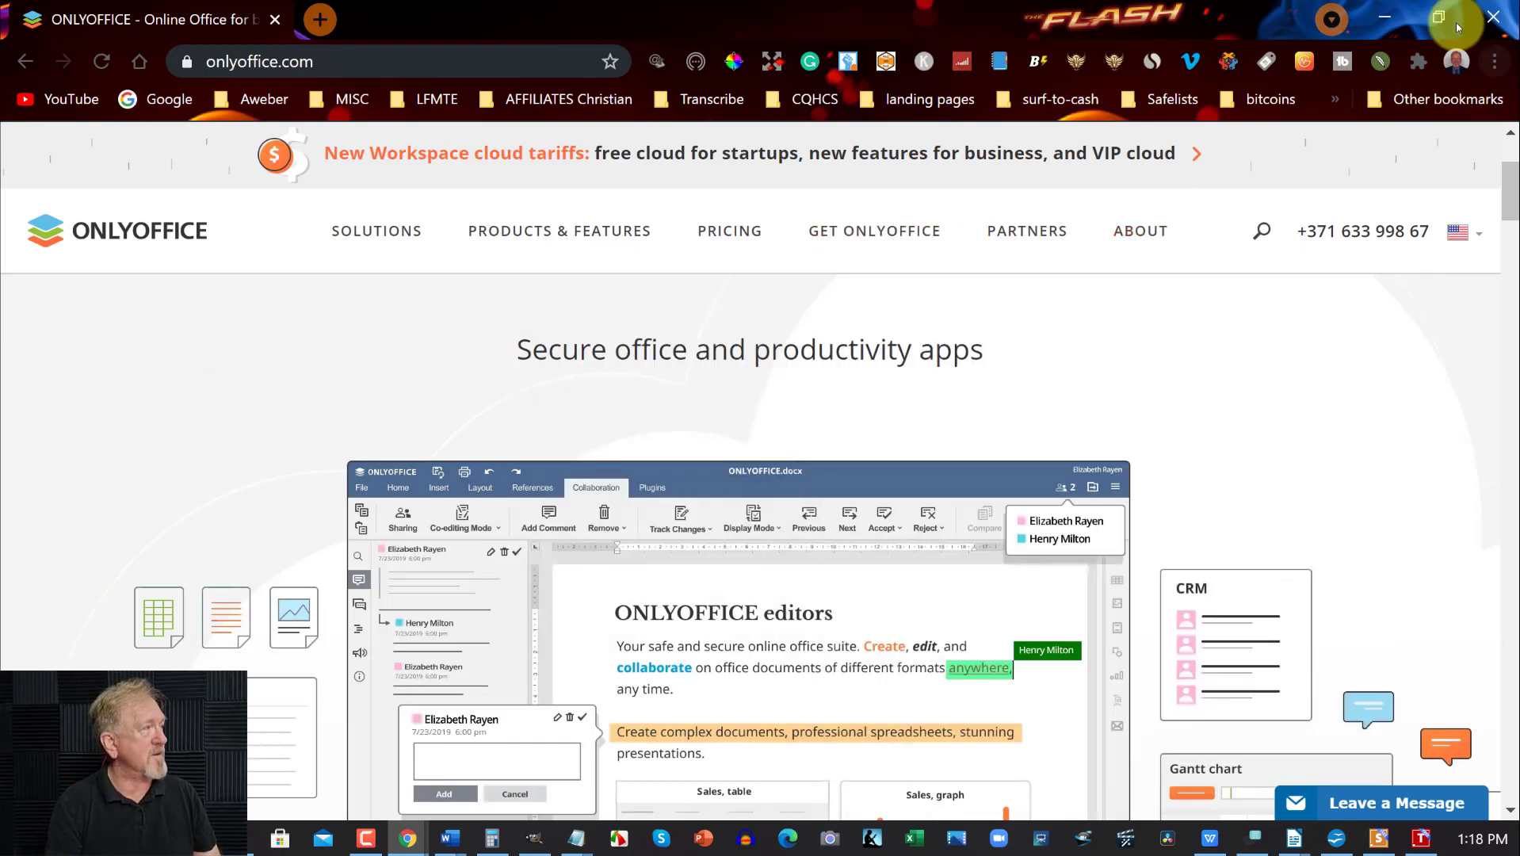
Step: Minimize the browser and create a new text document in ONLYOFFICE
click(1382, 19)
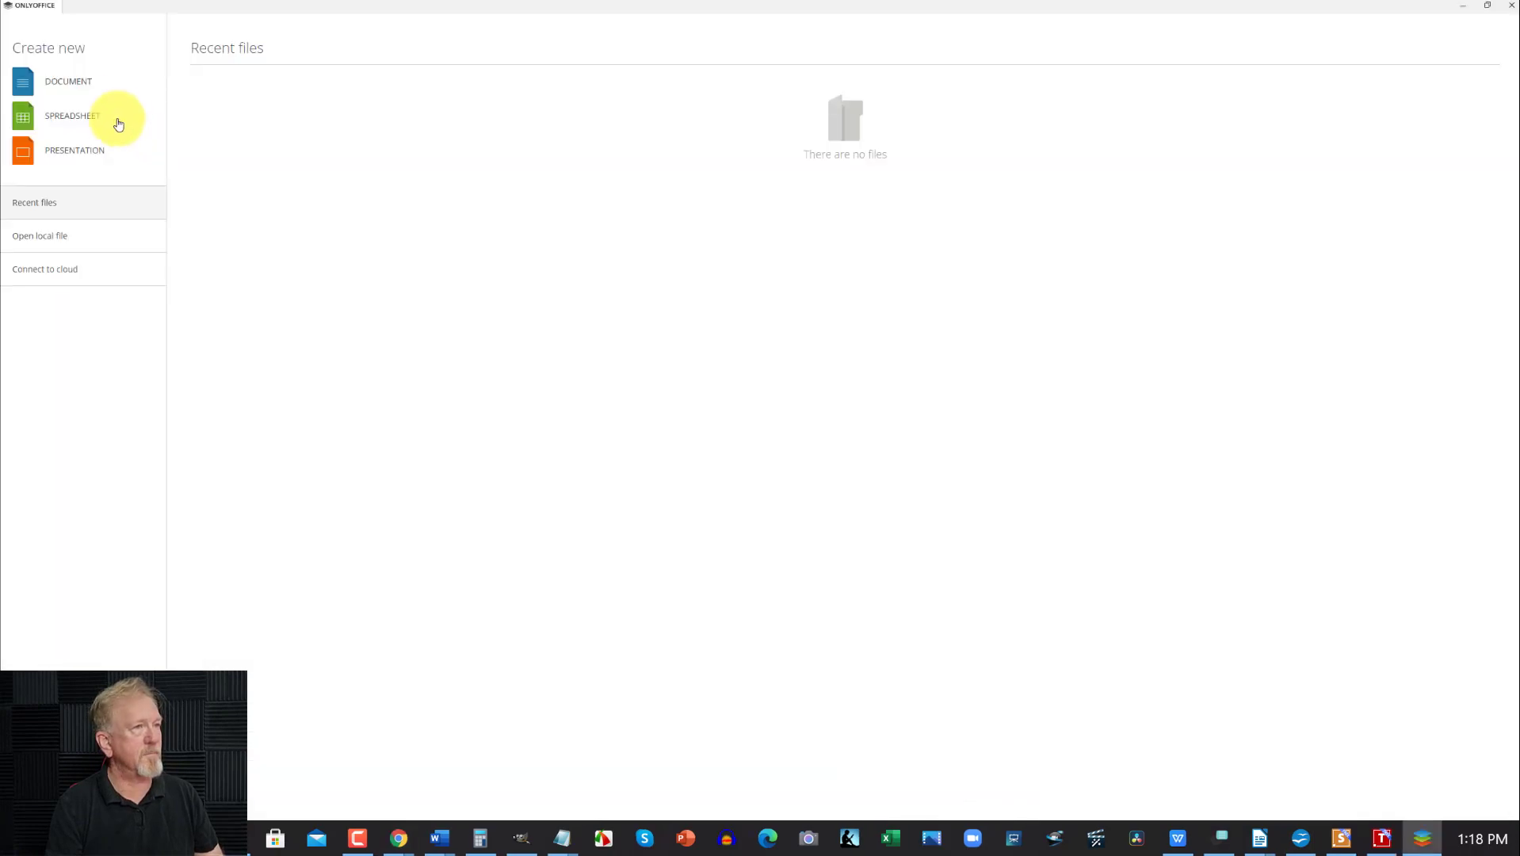
click(64, 84)
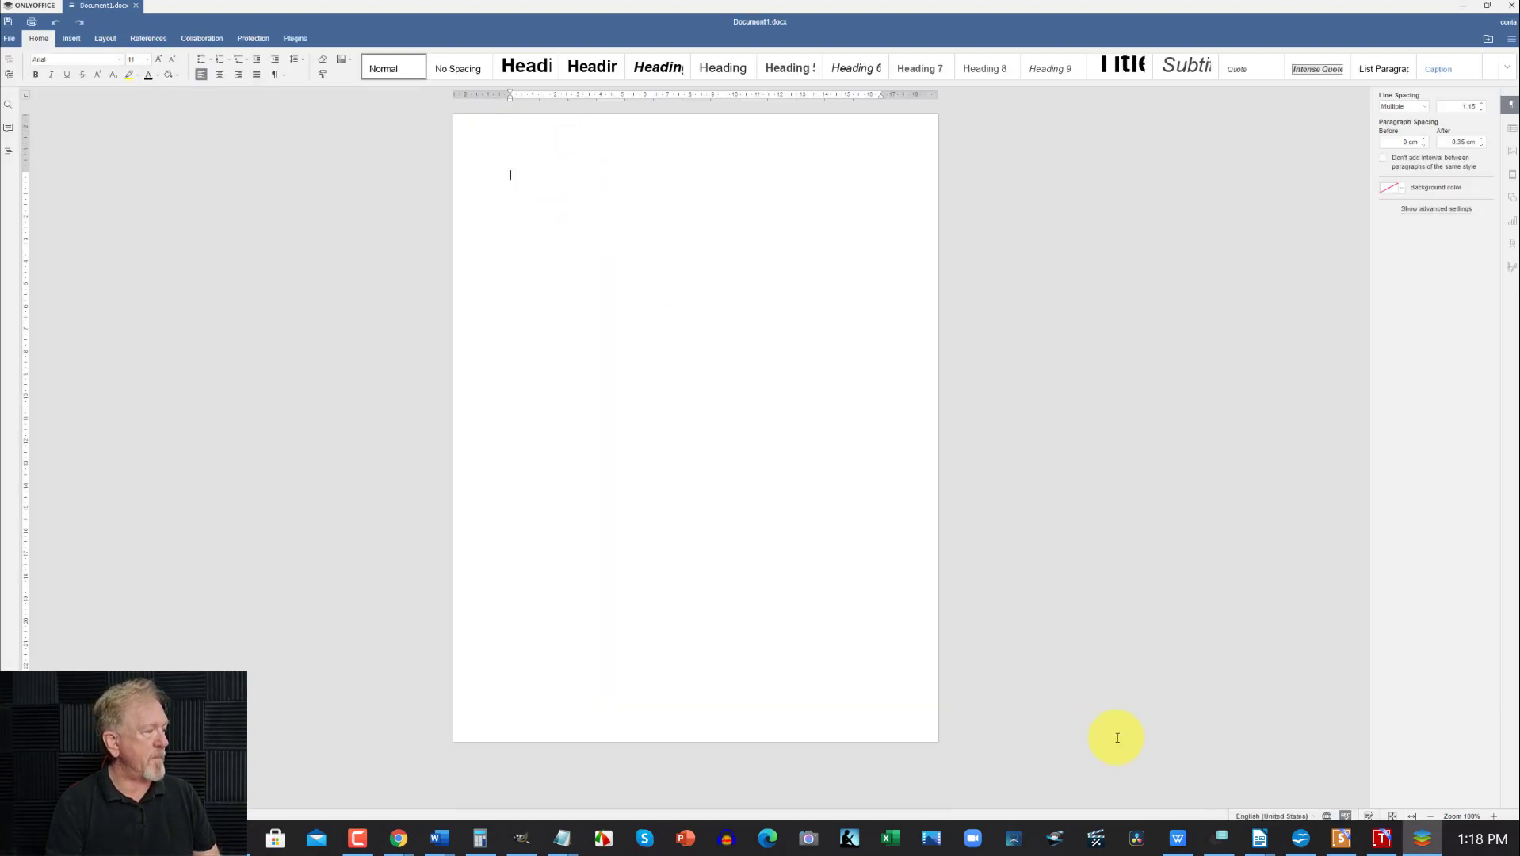
Step: Examine ONLYOFFICE's insertion, layout, reference, collaboration, protection and plugin tools, plus the document information page
click(74, 38)
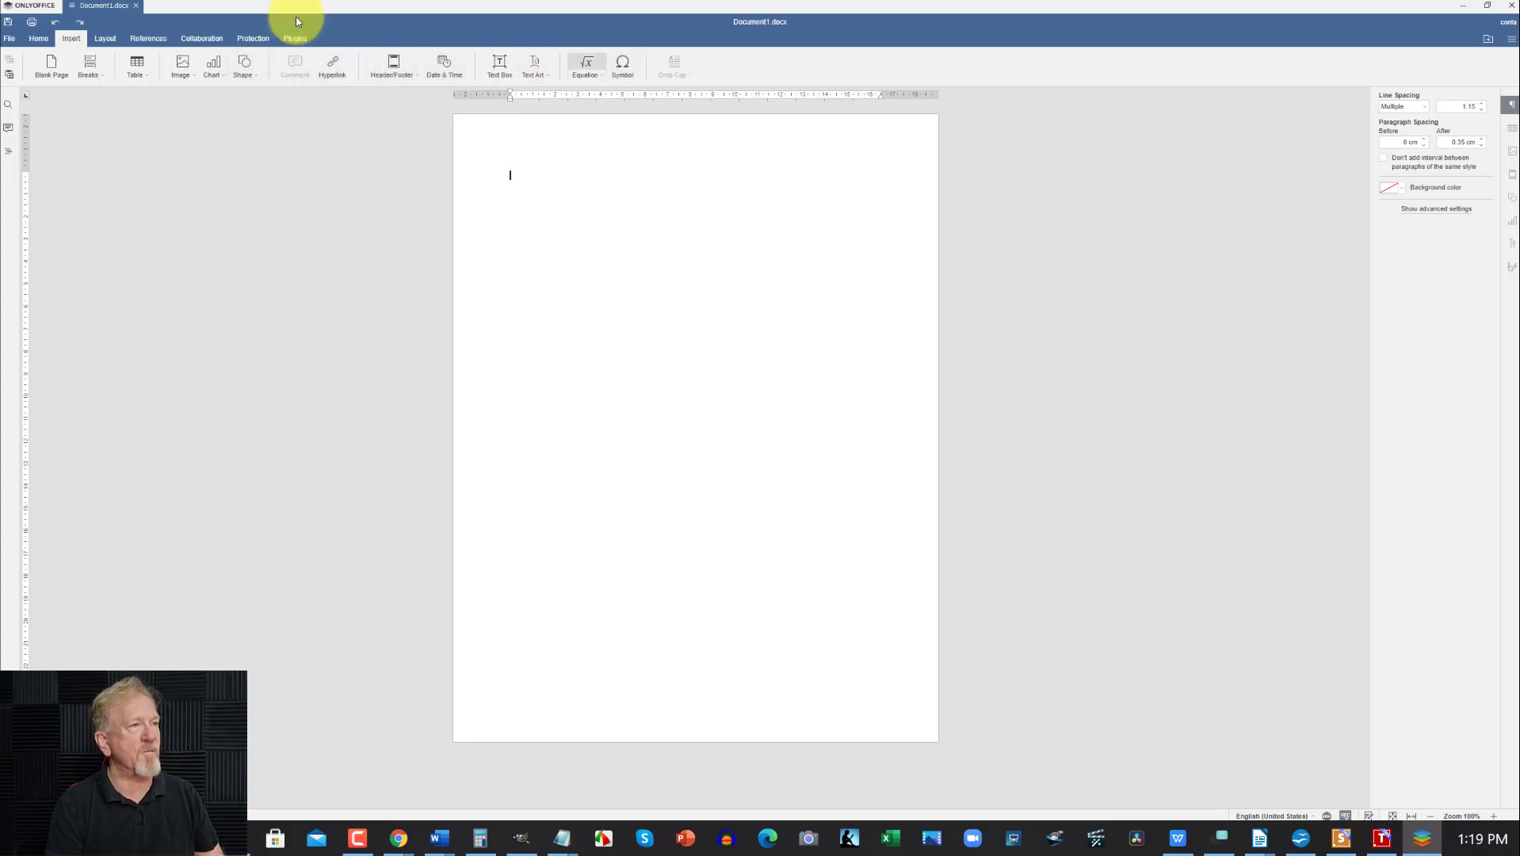
click(104, 39)
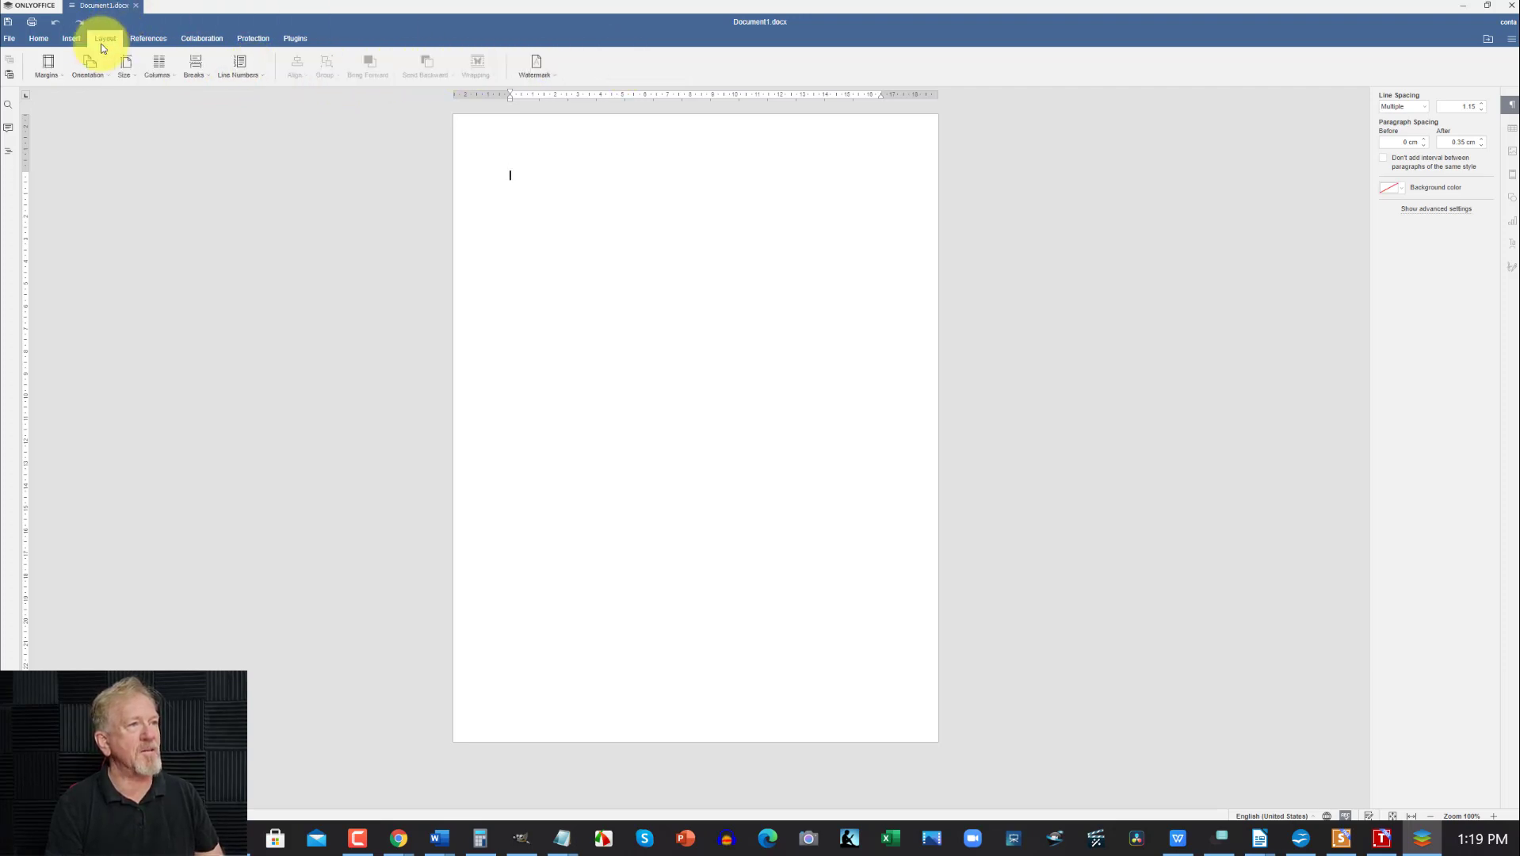
click(142, 38)
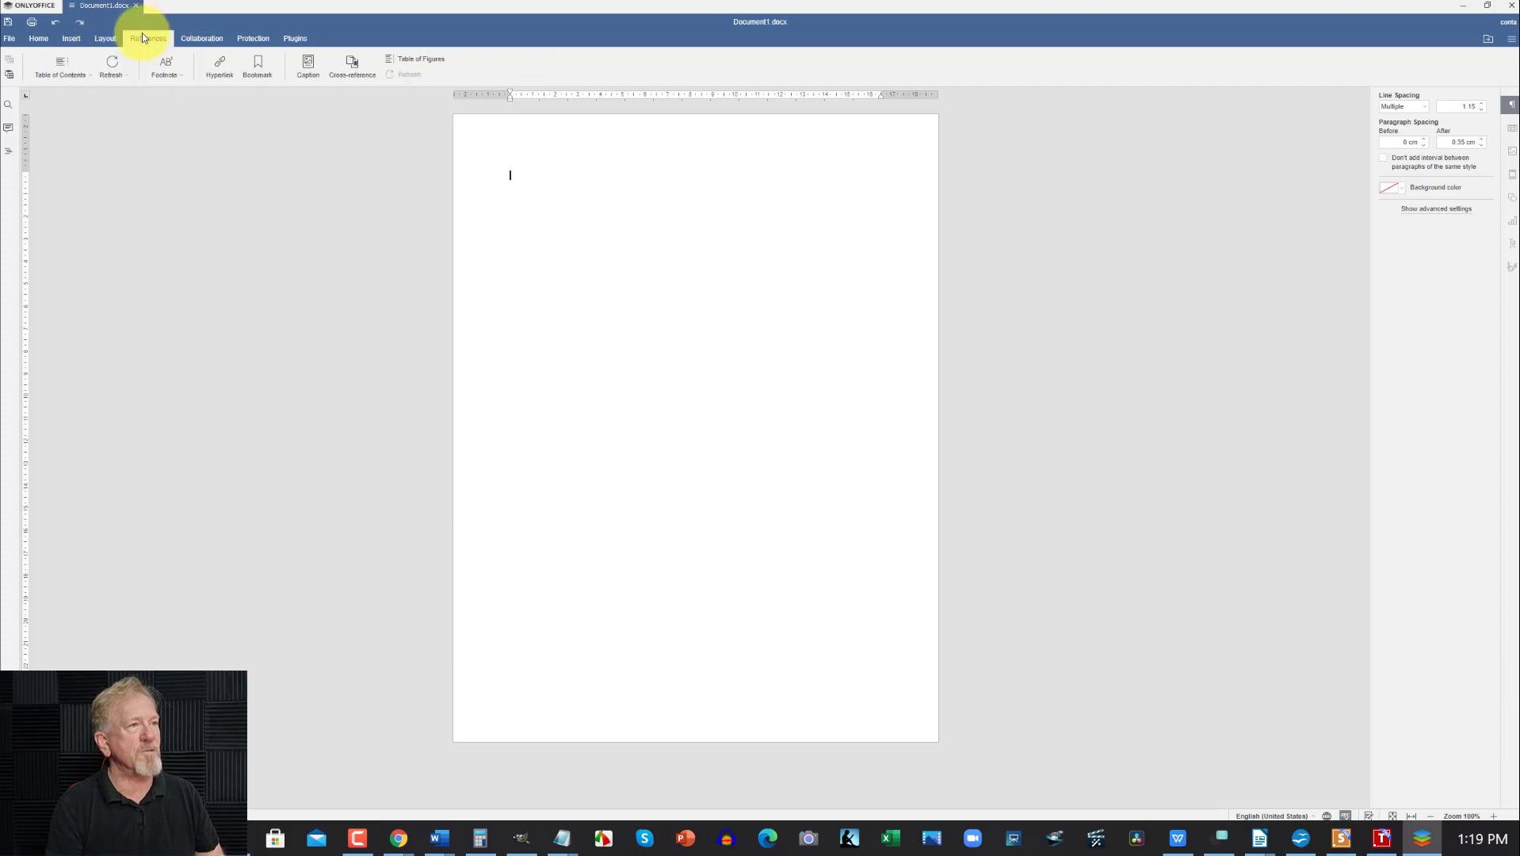
click(201, 40)
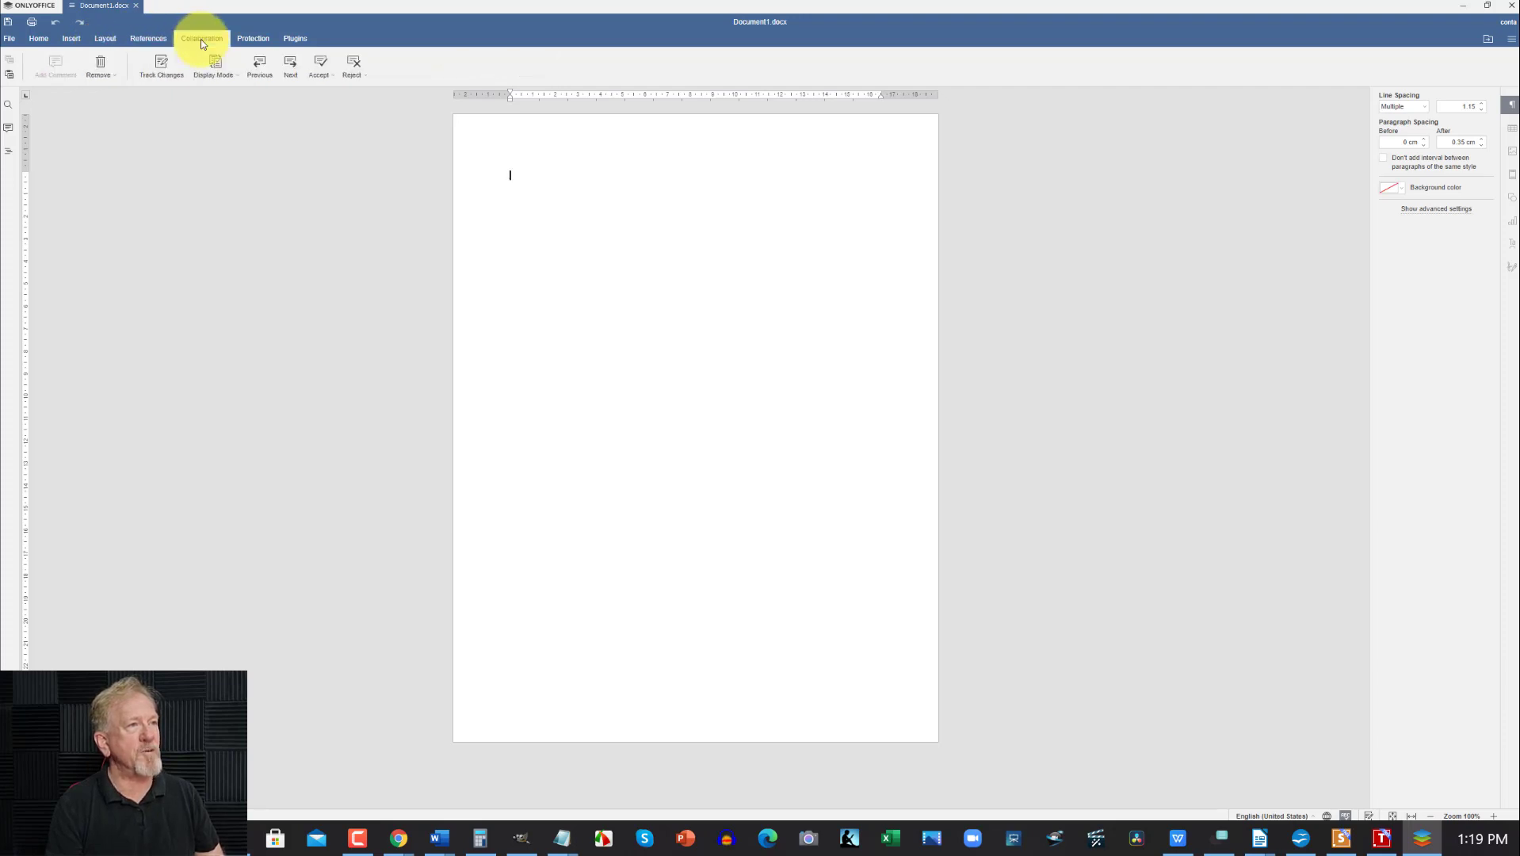
click(260, 39)
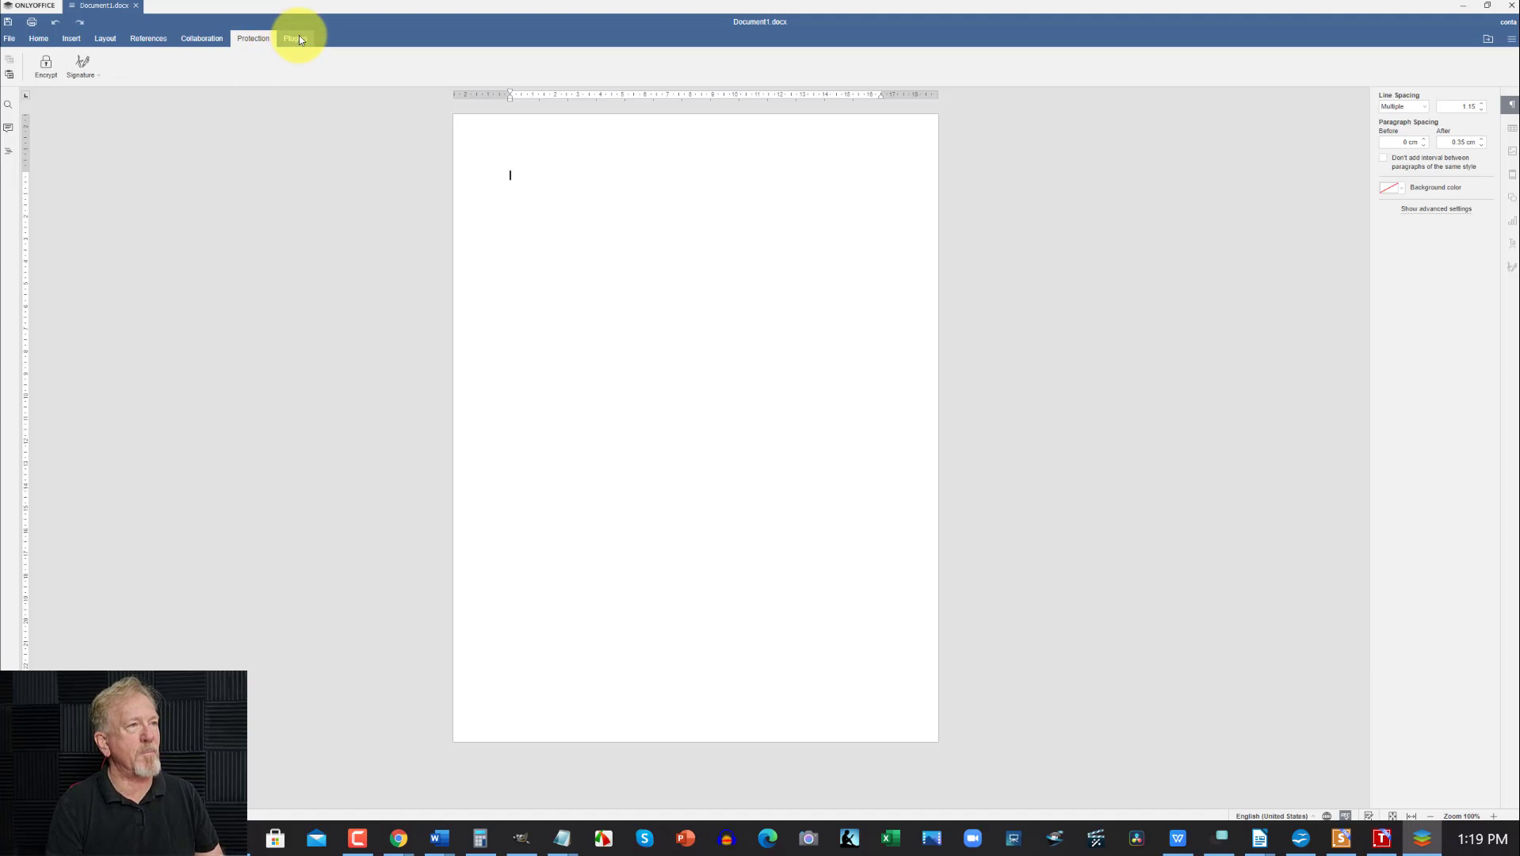
click(300, 38)
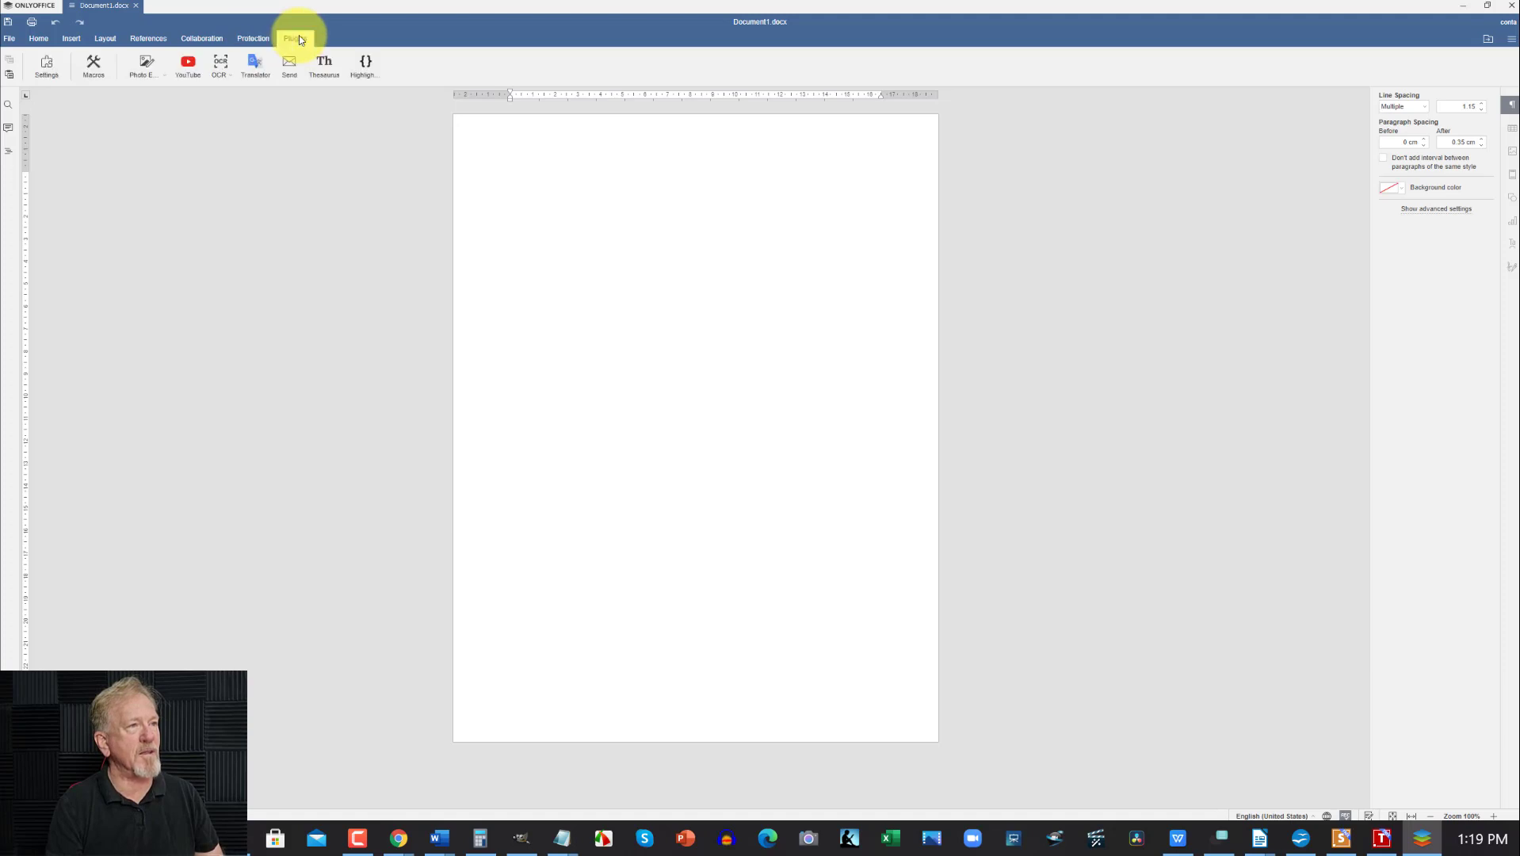
click(10, 39)
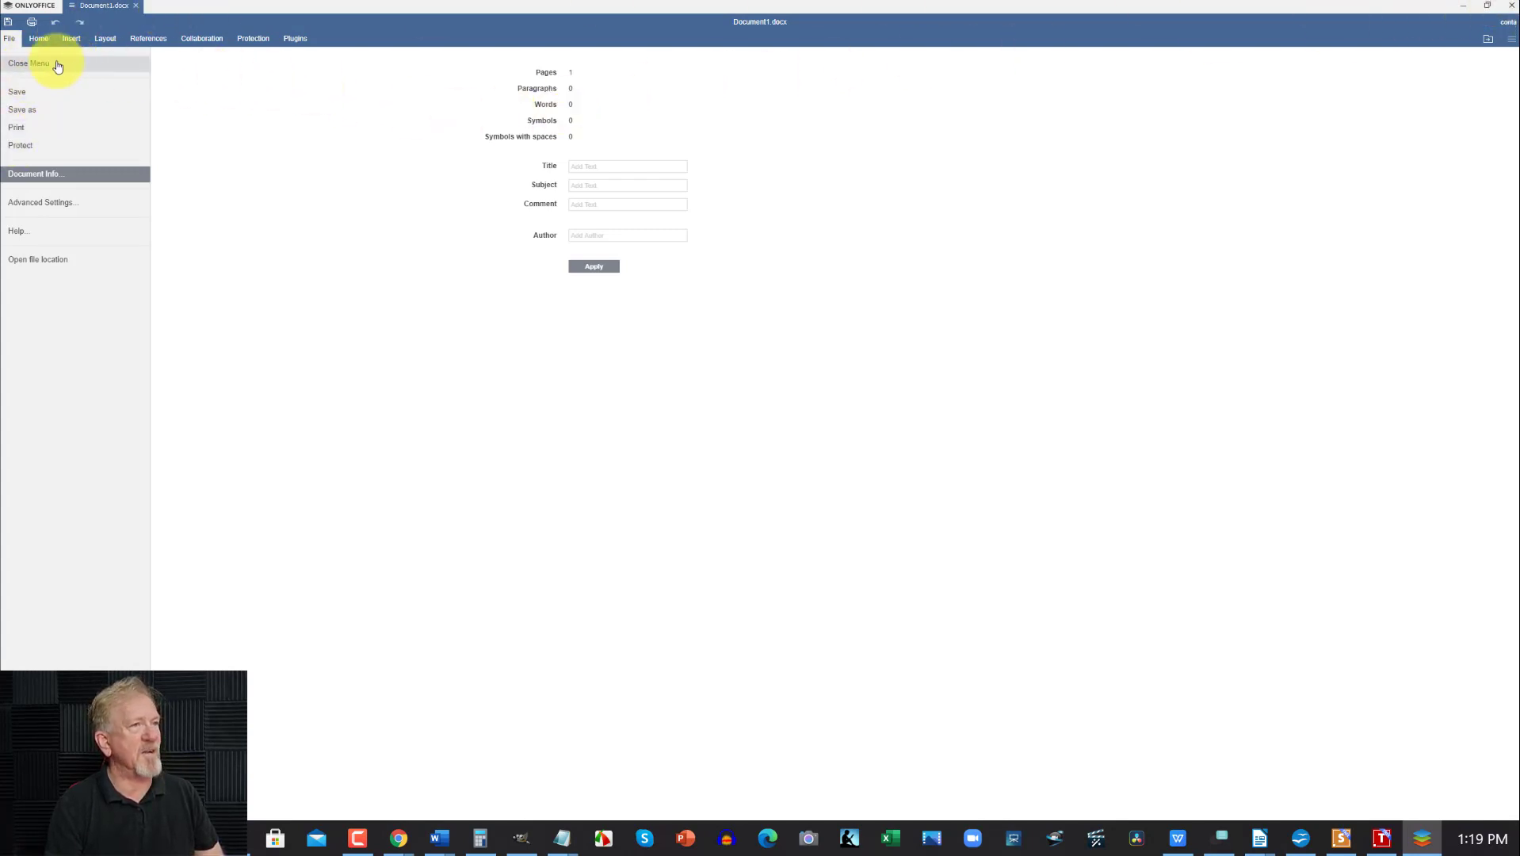
click(30, 38)
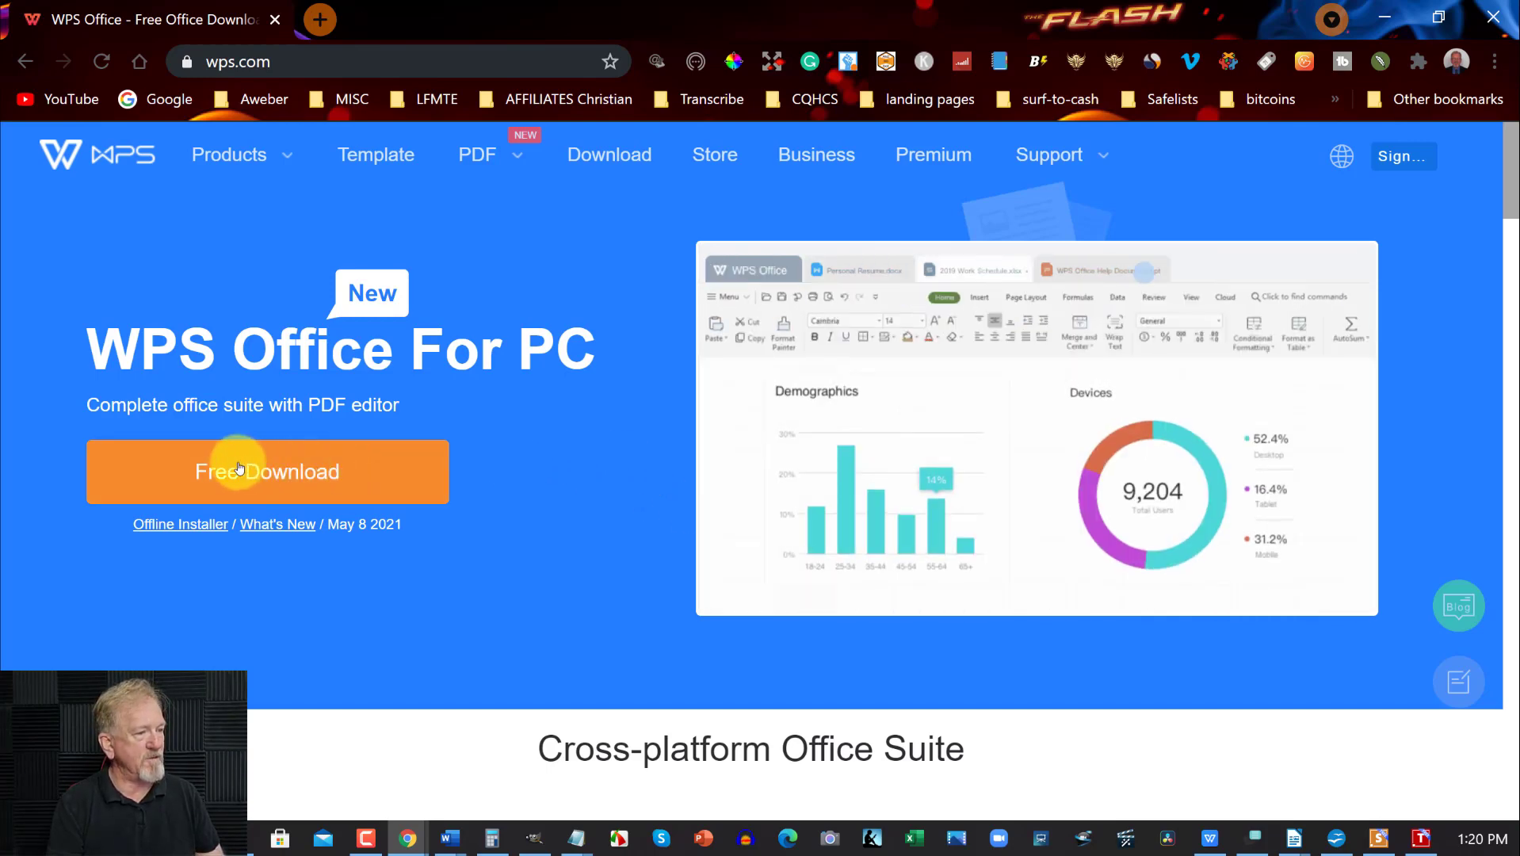
Step: Look over the WPS Office home page, minimize the browser and open WPS Office from the desktop
scroll(550, 432, down, 2)
scroll(547, 432, down, 4)
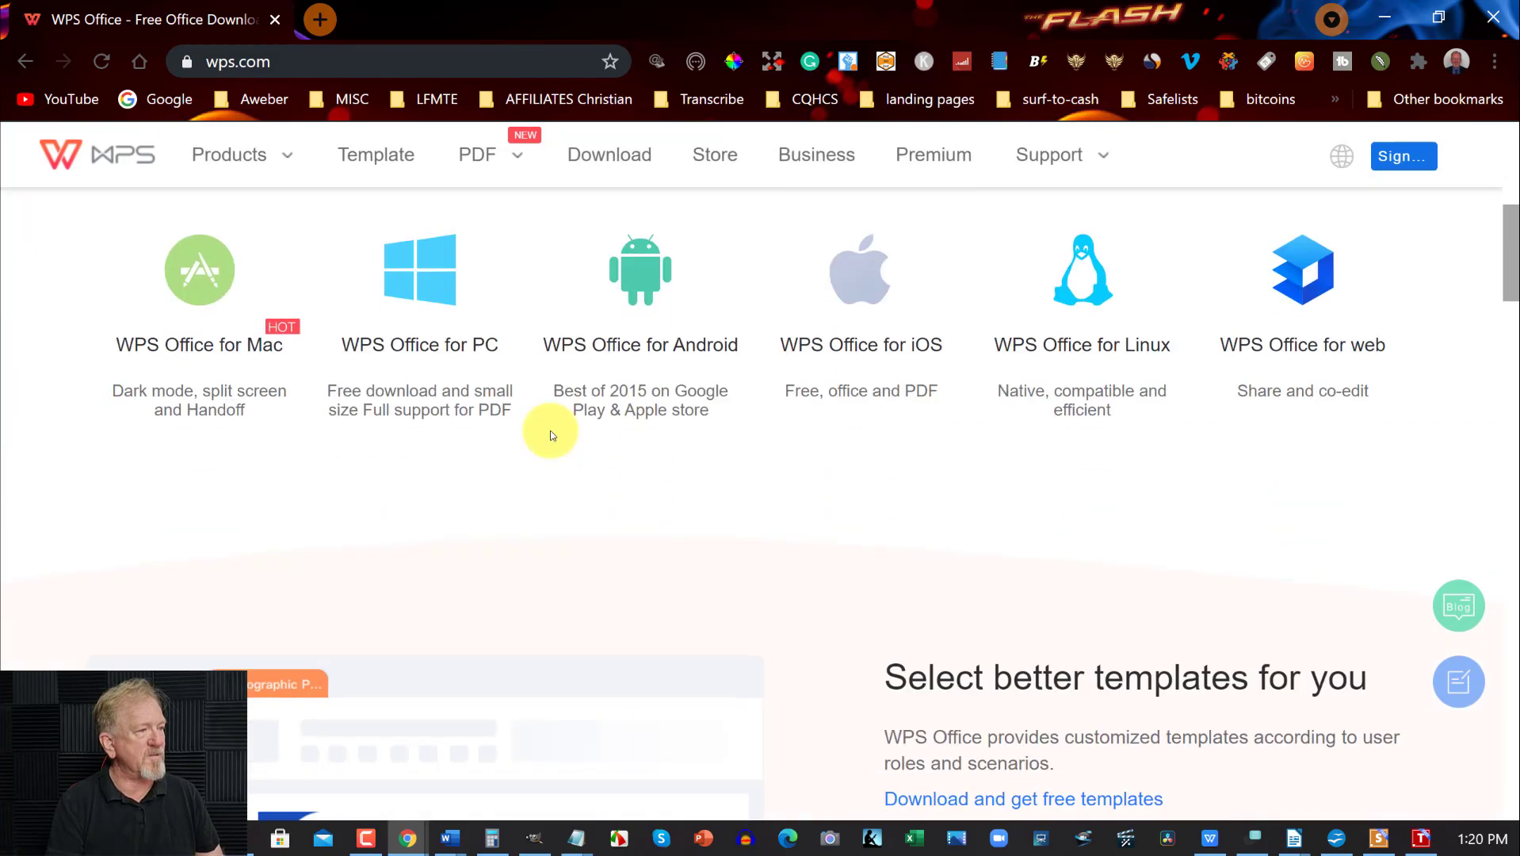
scroll(547, 432, up, 6)
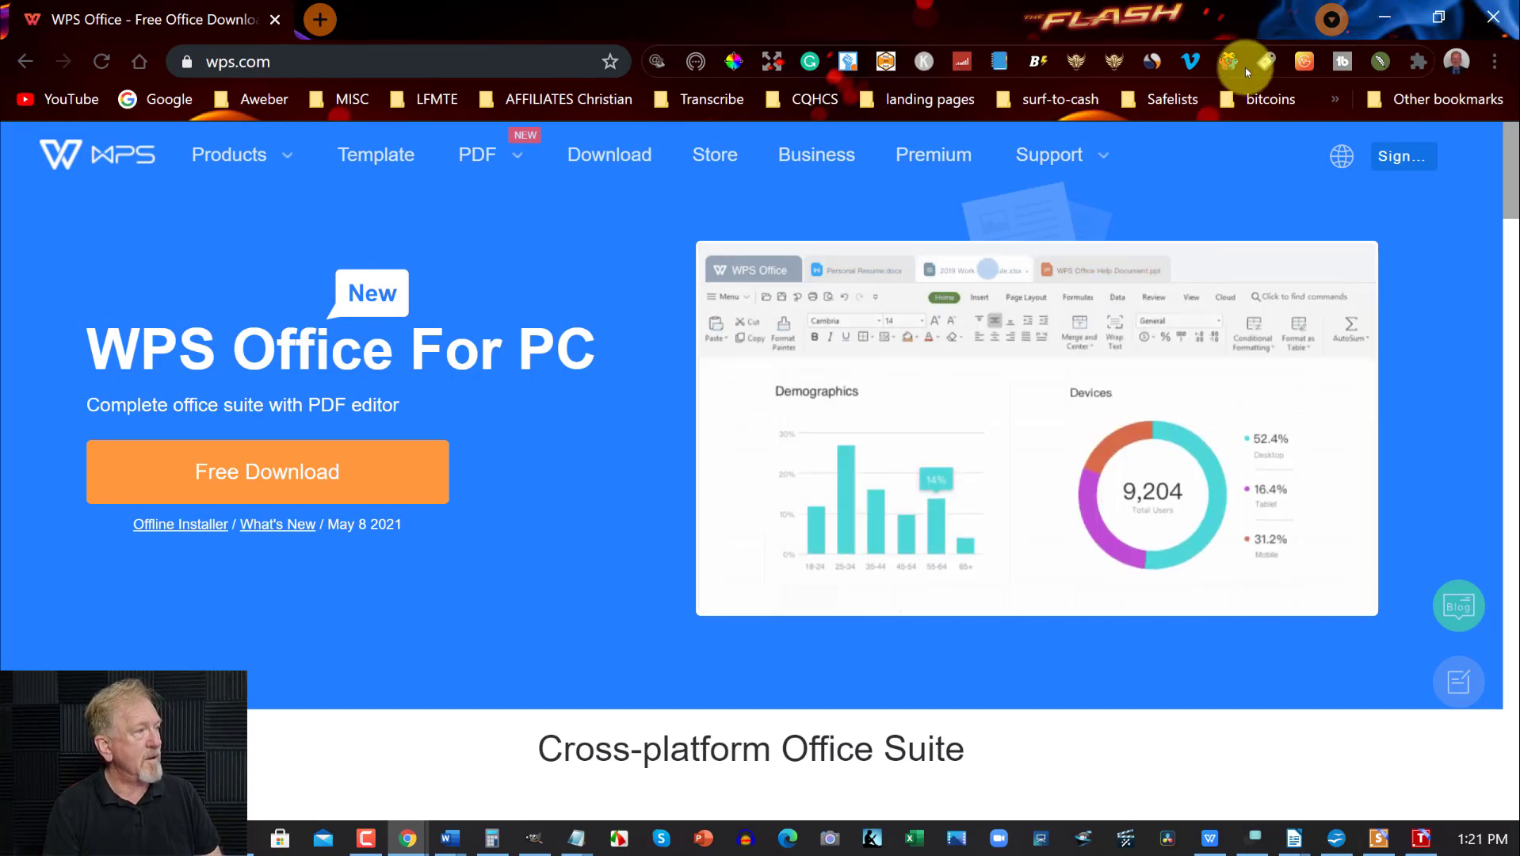
click(1384, 14)
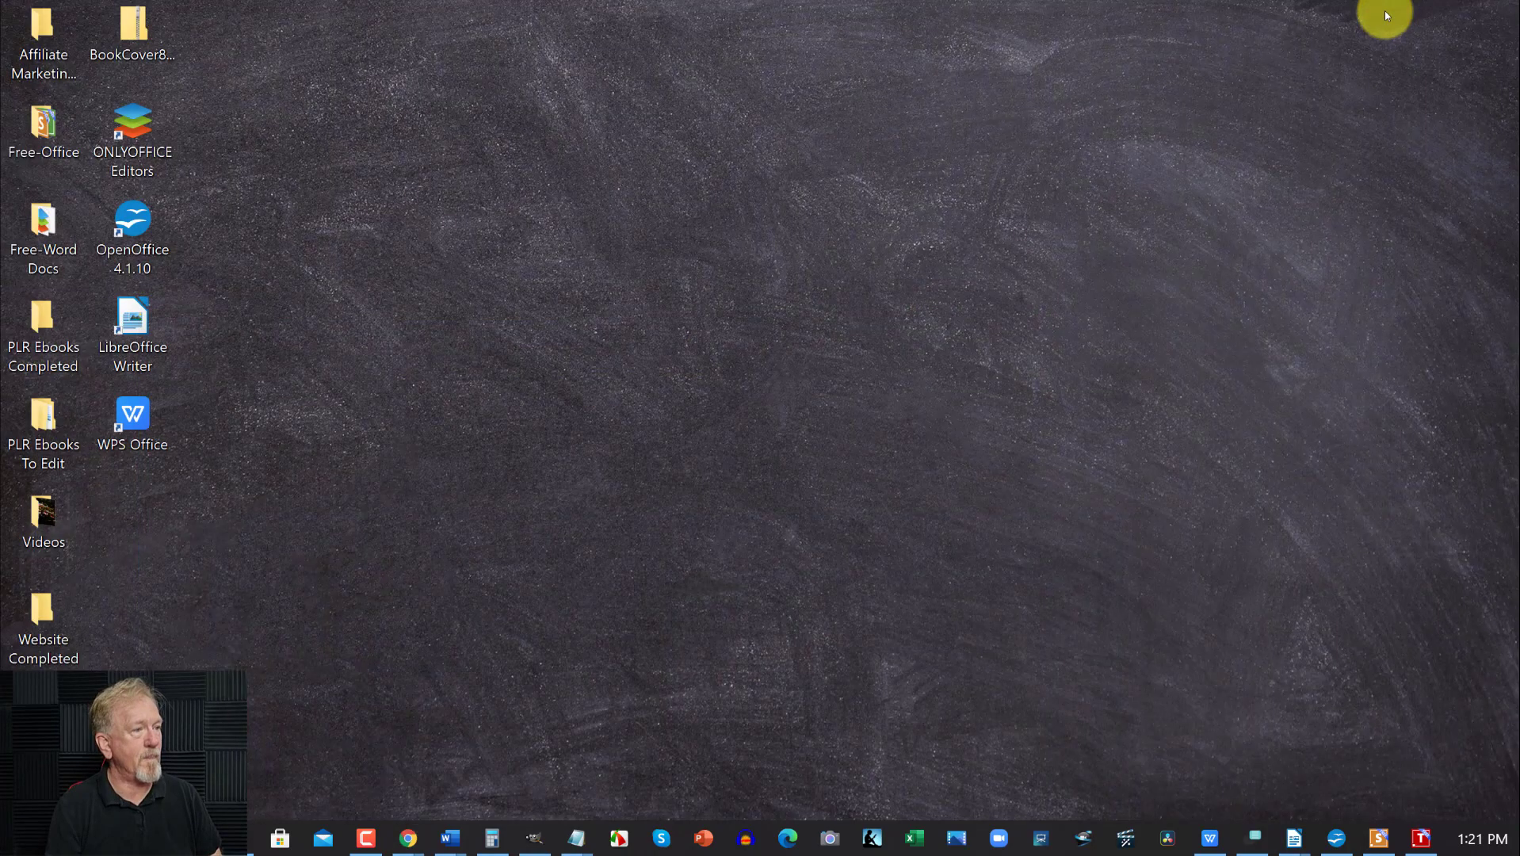
double_click(133, 416)
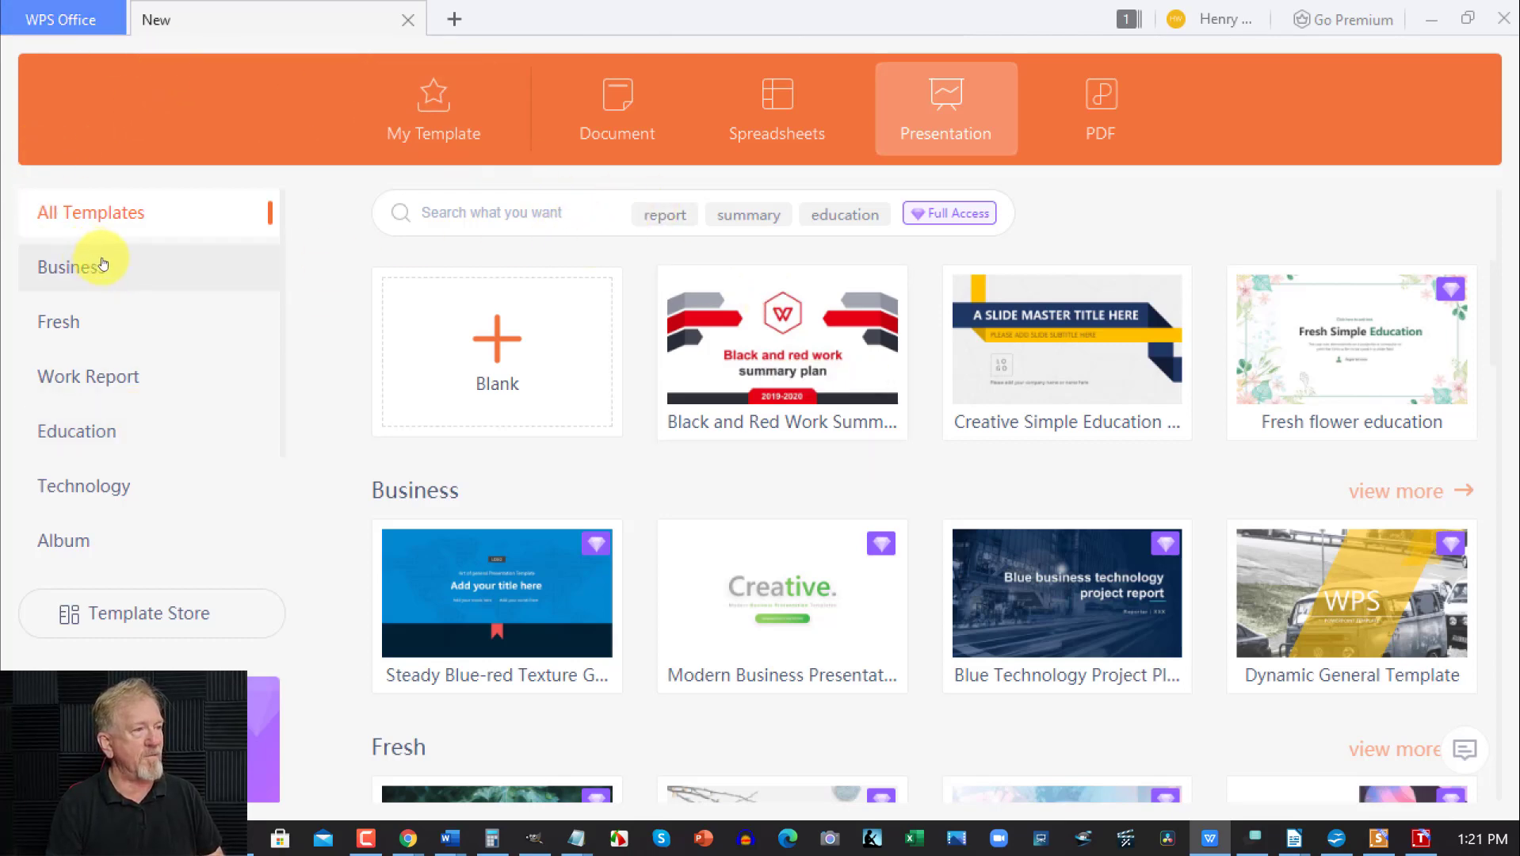
Step: Browse the document, spreadsheet and presentation templates and create a blank text document
click(431, 125)
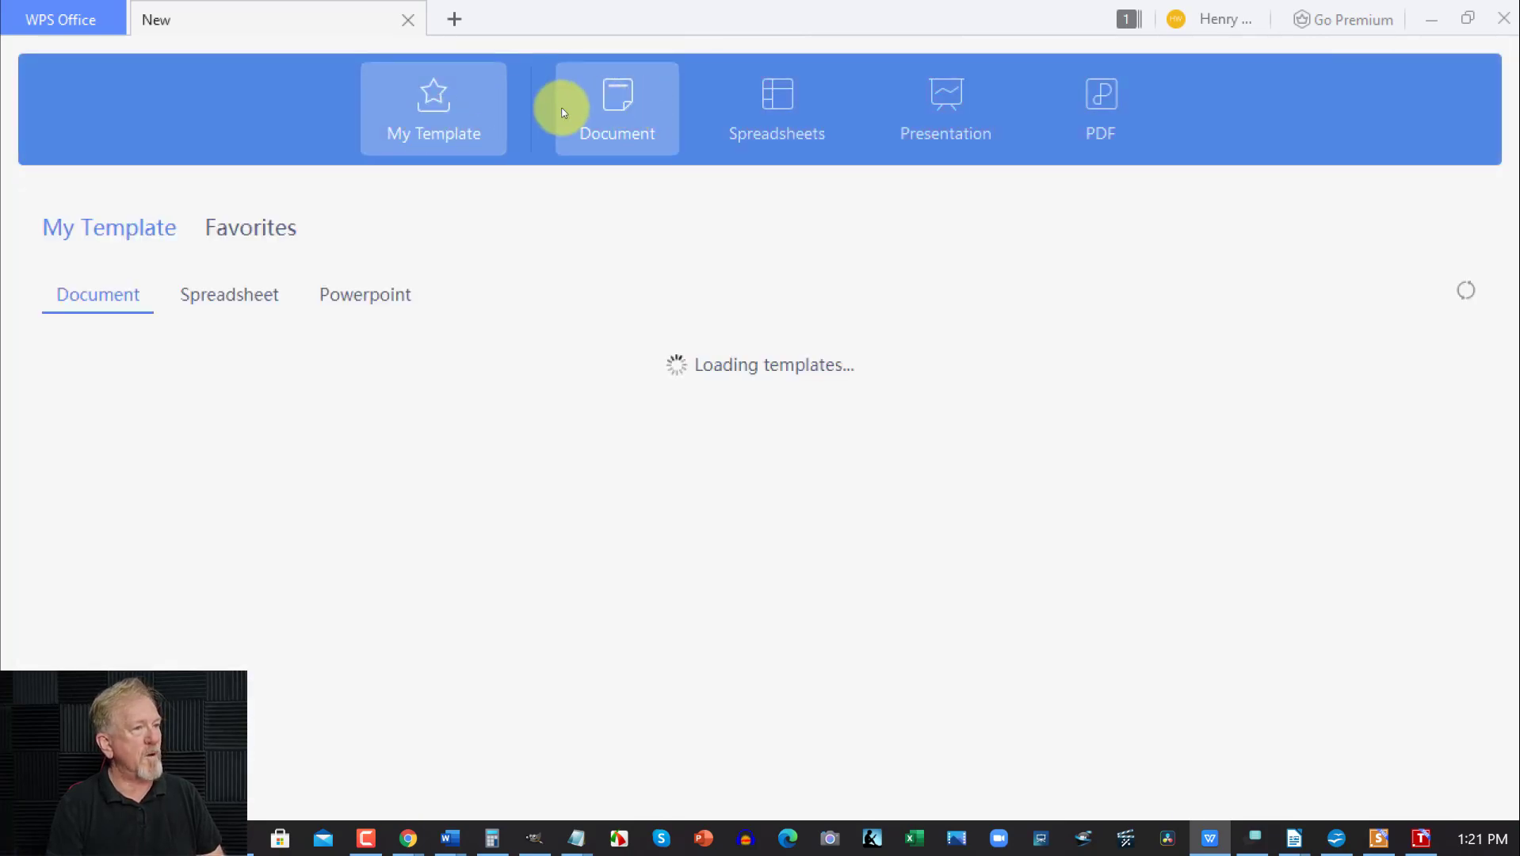
click(658, 107)
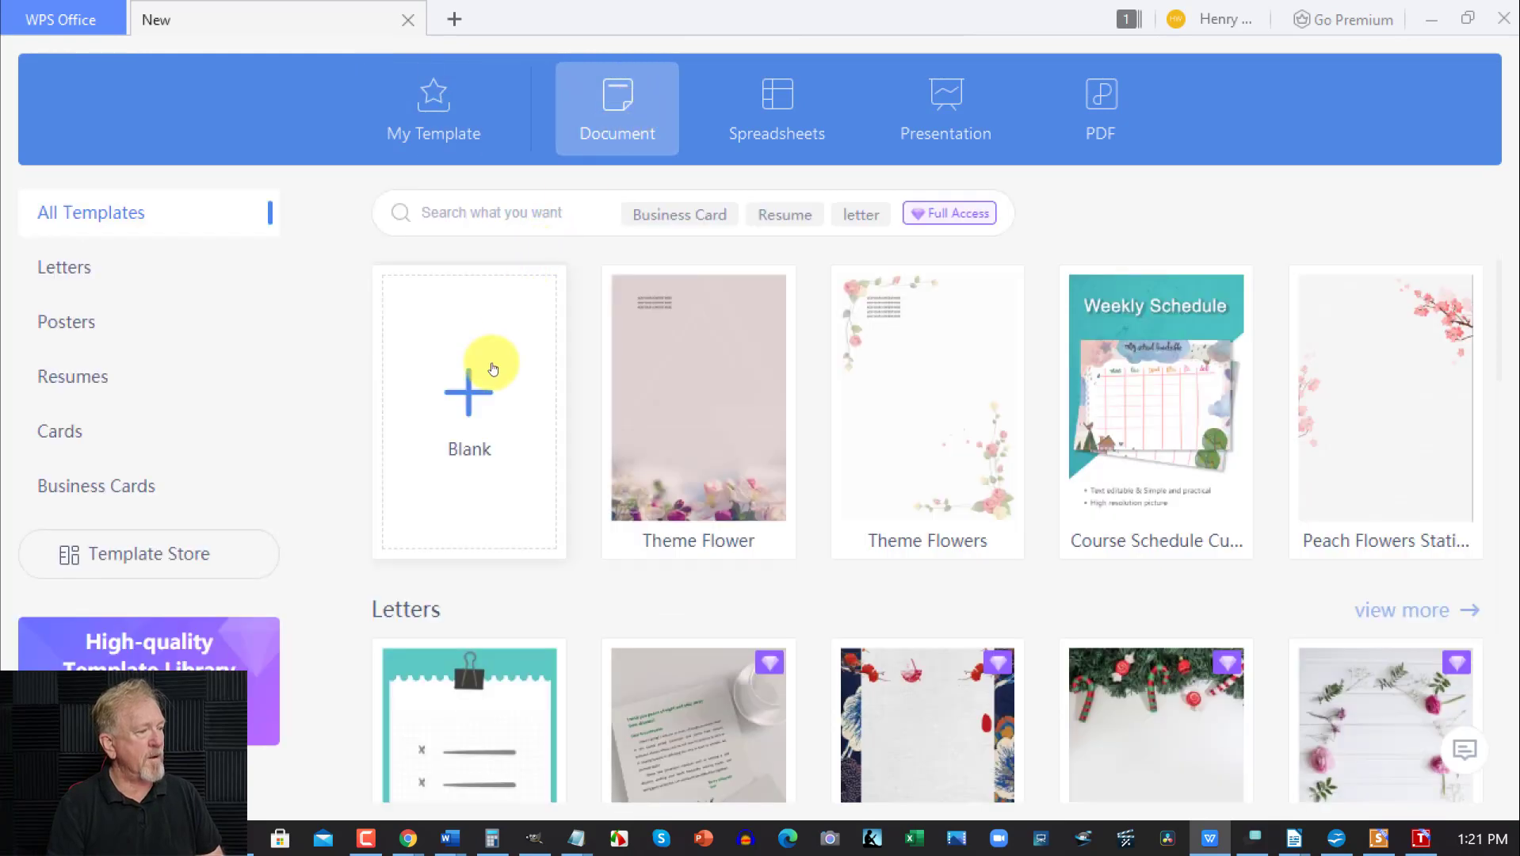
scroll(493, 369, down, 8)
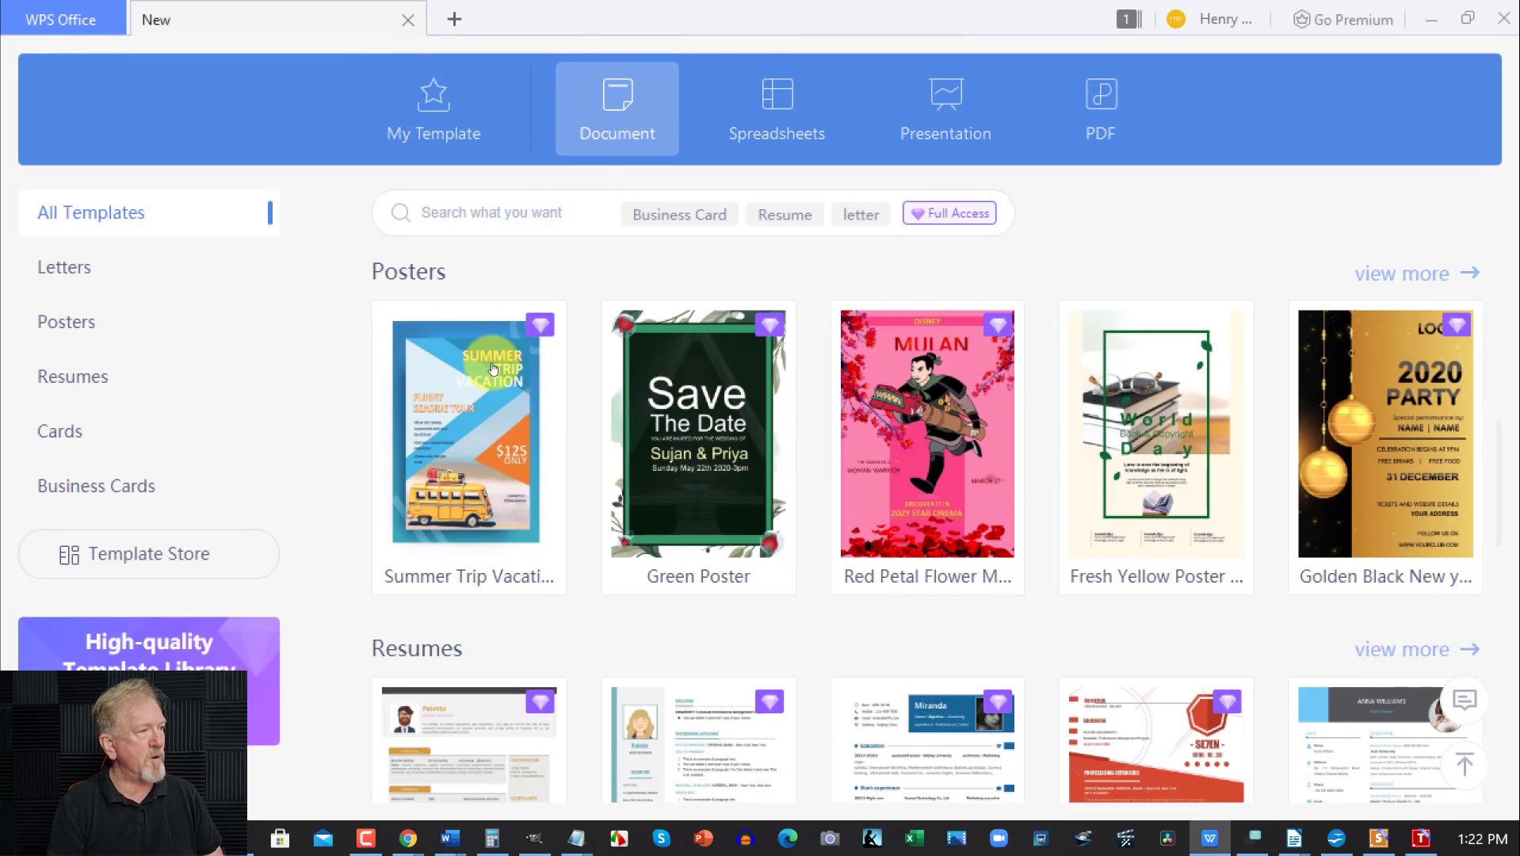
scroll(493, 368, up, 8)
click(751, 132)
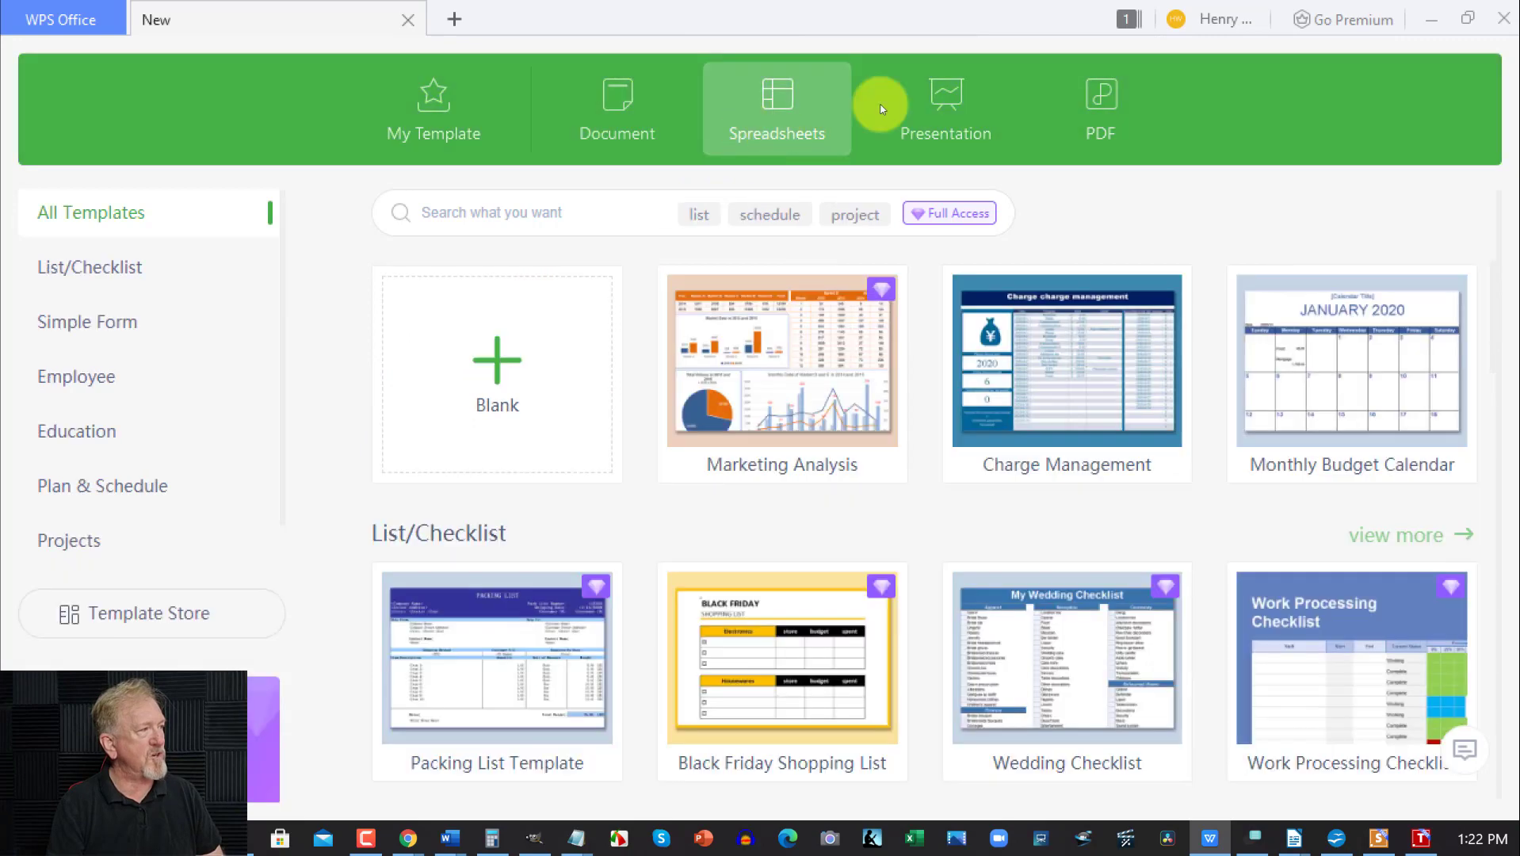
click(966, 111)
click(618, 109)
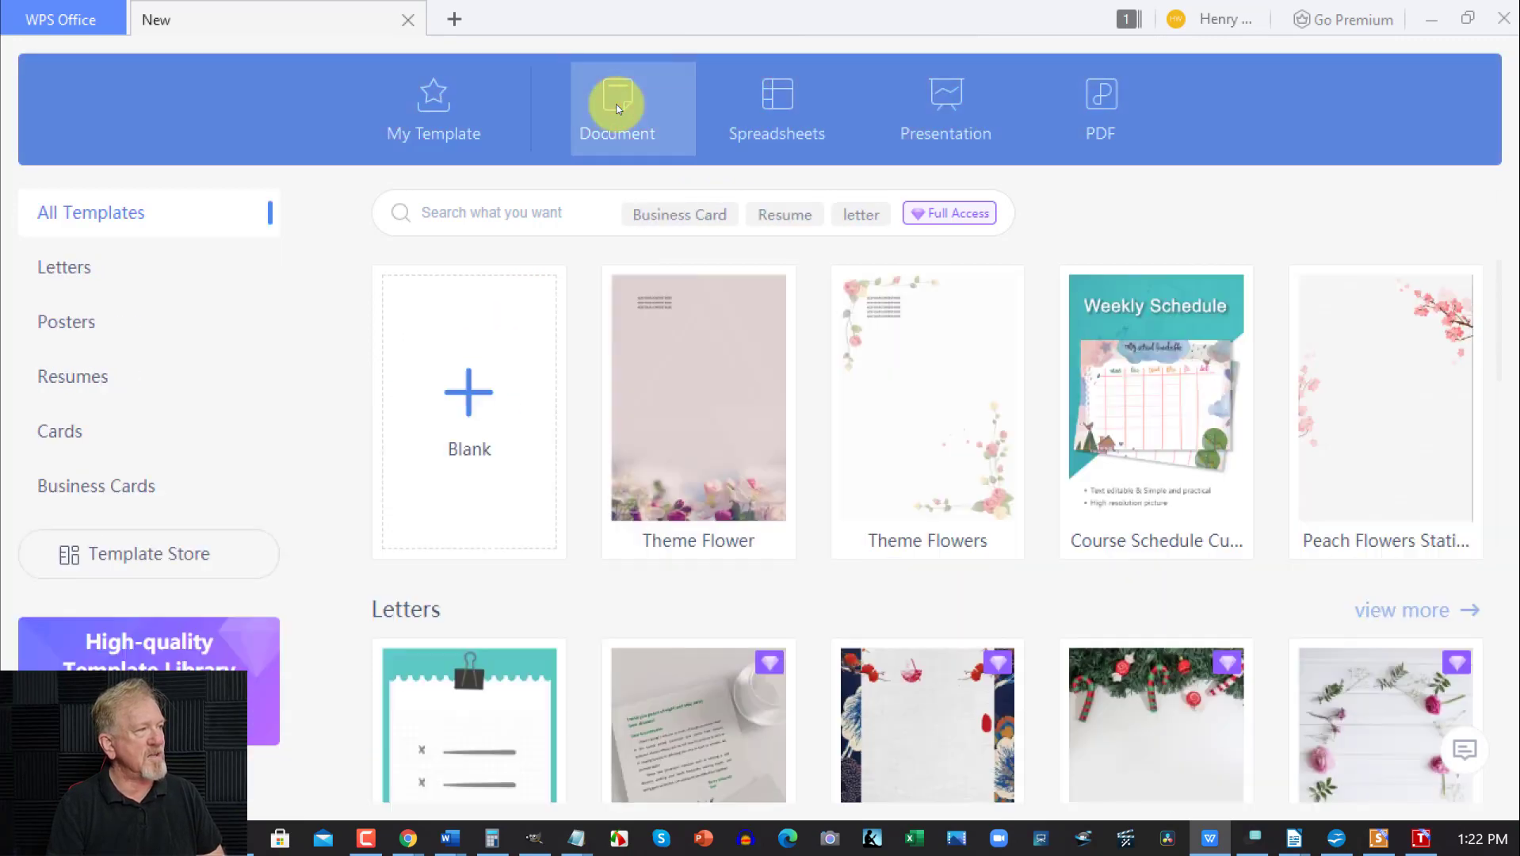
click(466, 389)
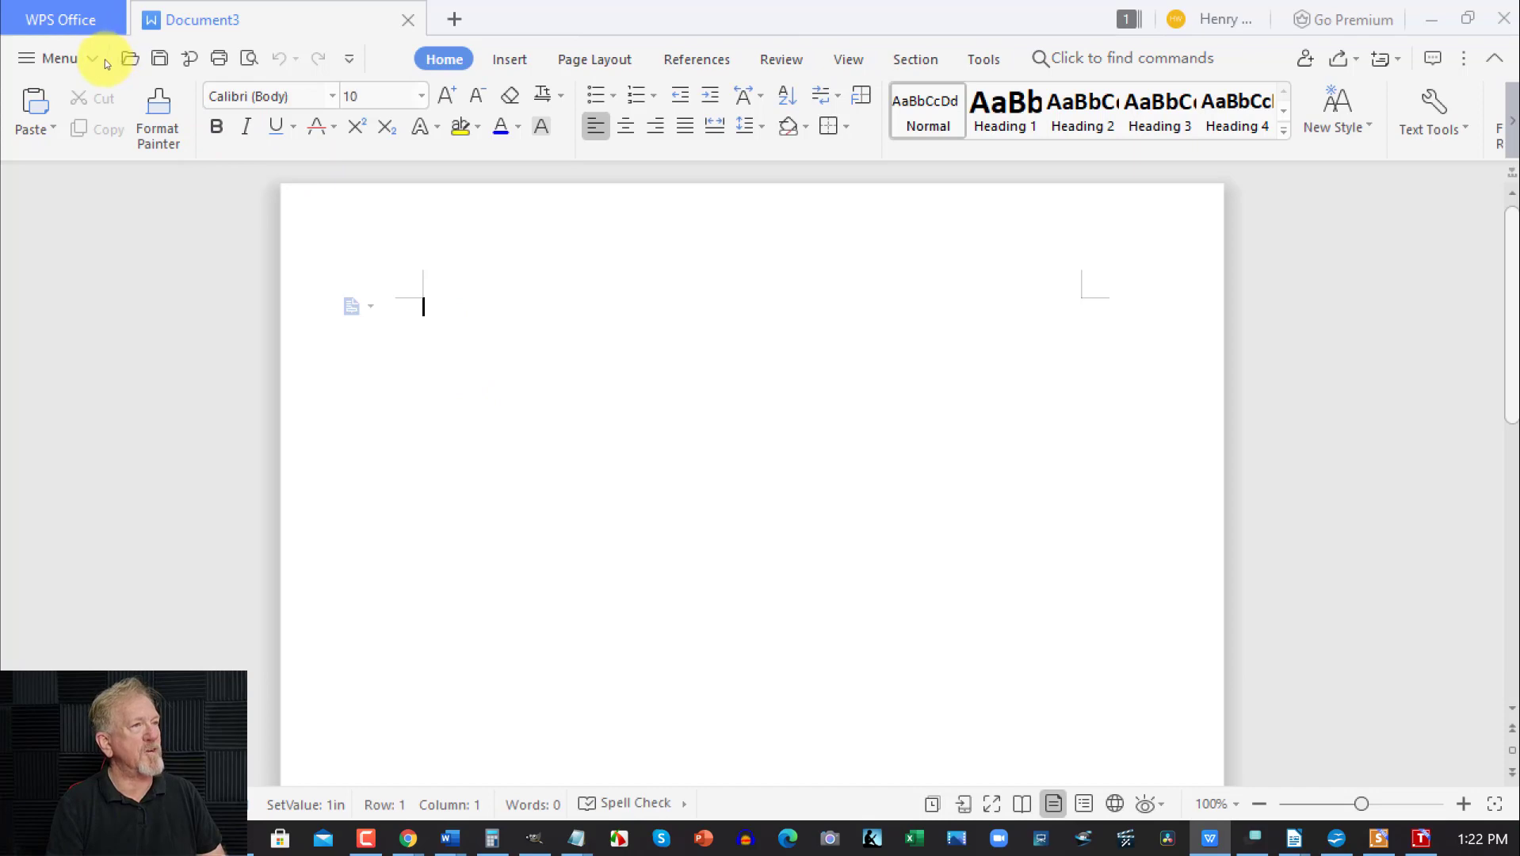
Step: Examine the insertion, page layout and text formatting tools and the list of available fonts
click(495, 65)
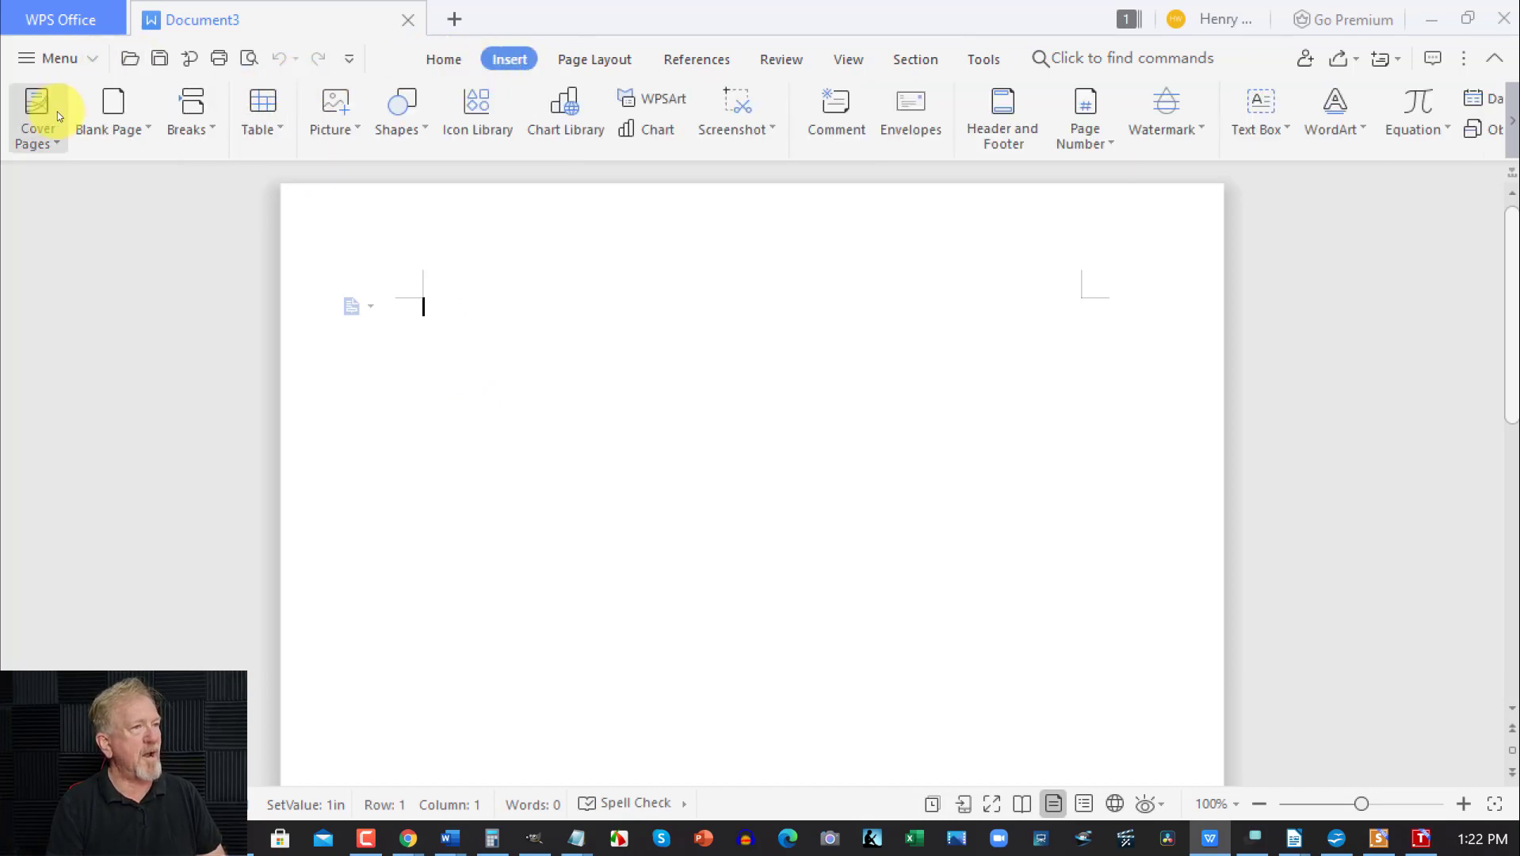
click(434, 61)
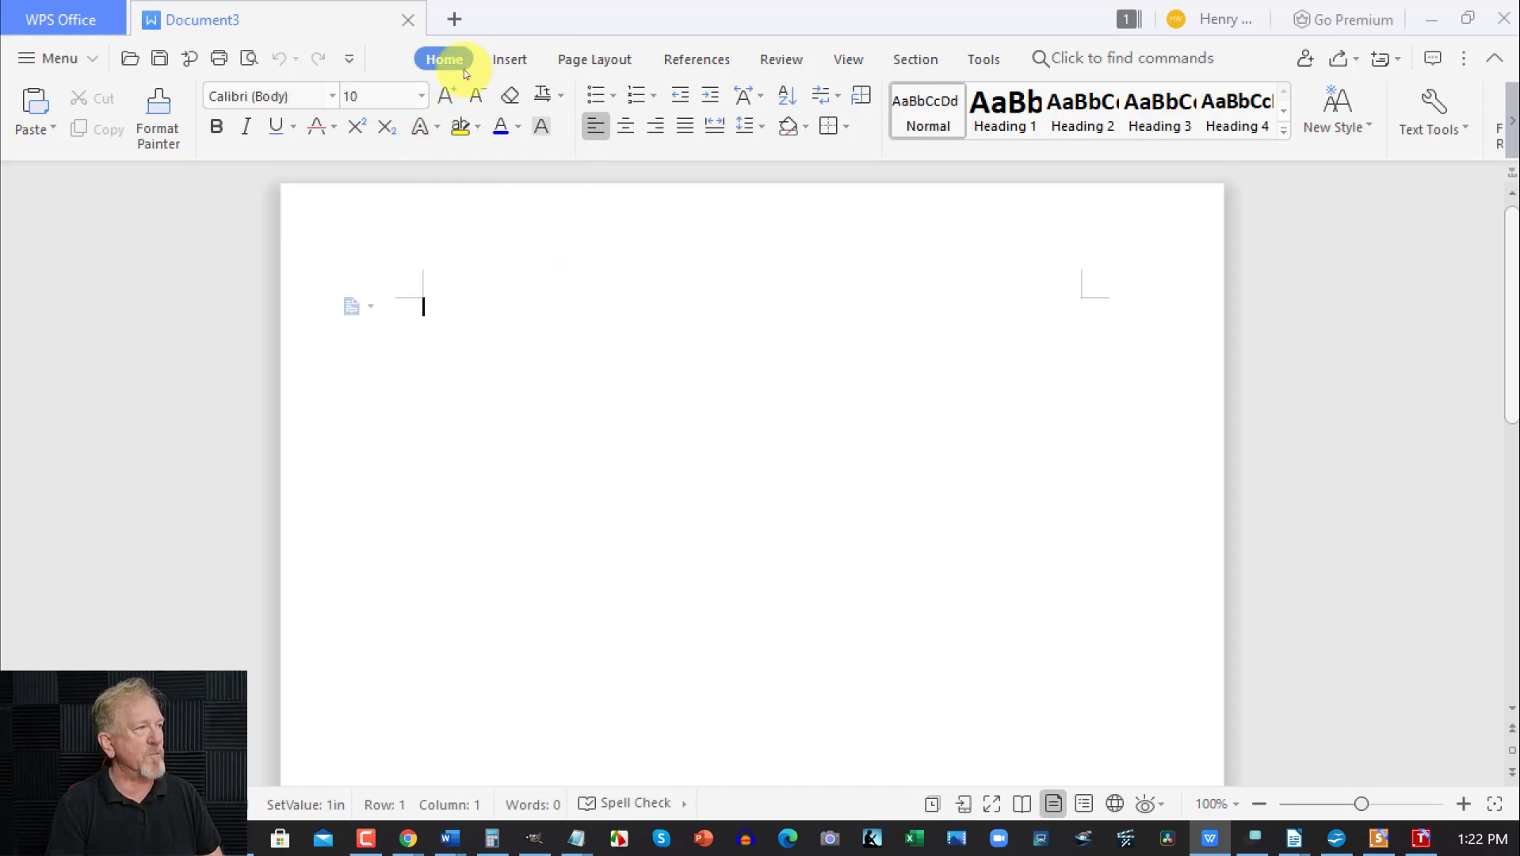
click(511, 60)
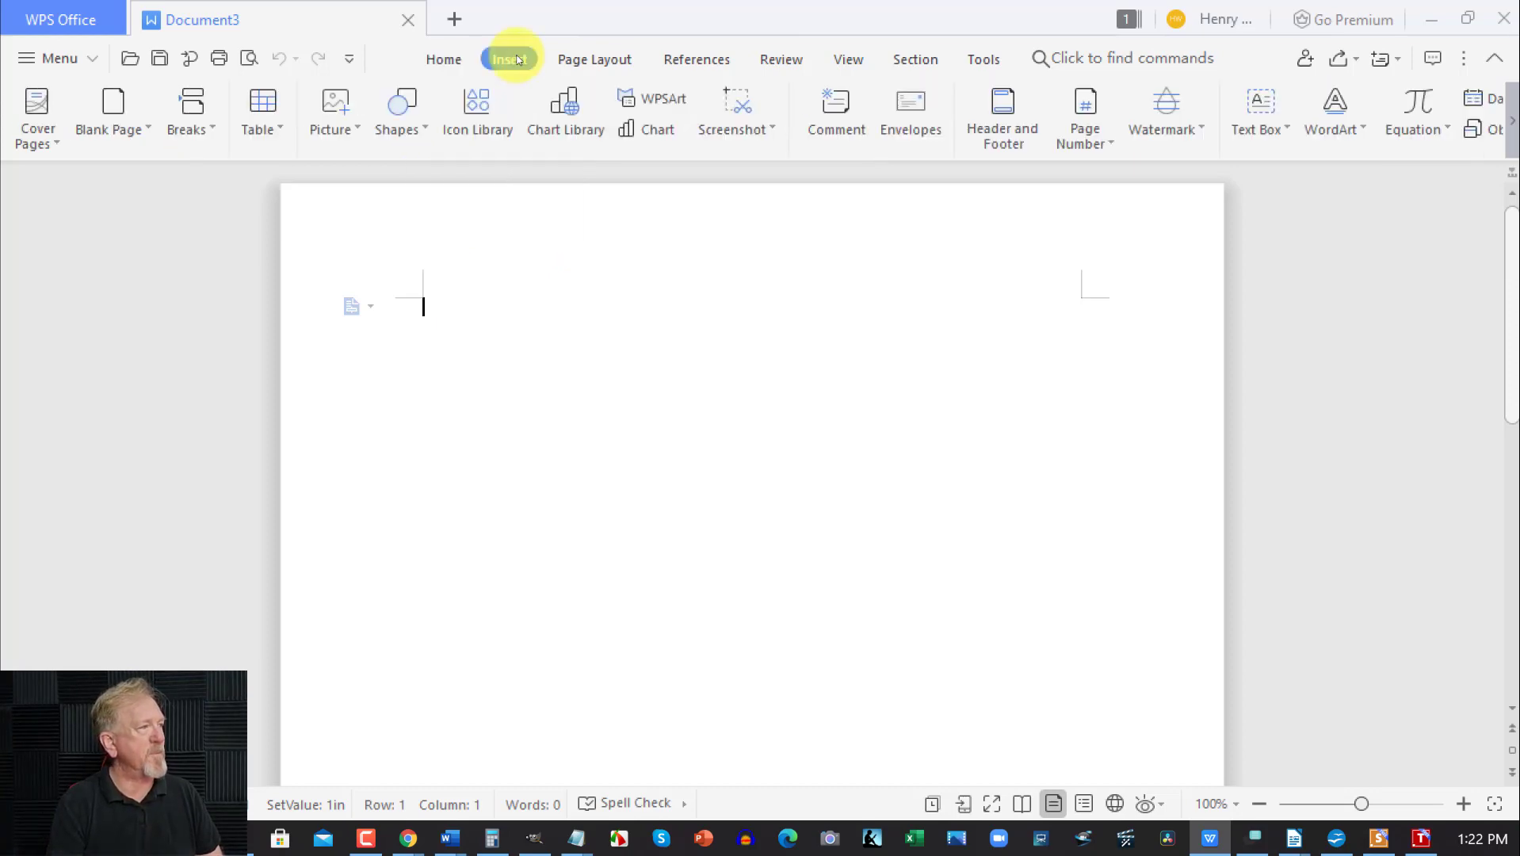
click(595, 60)
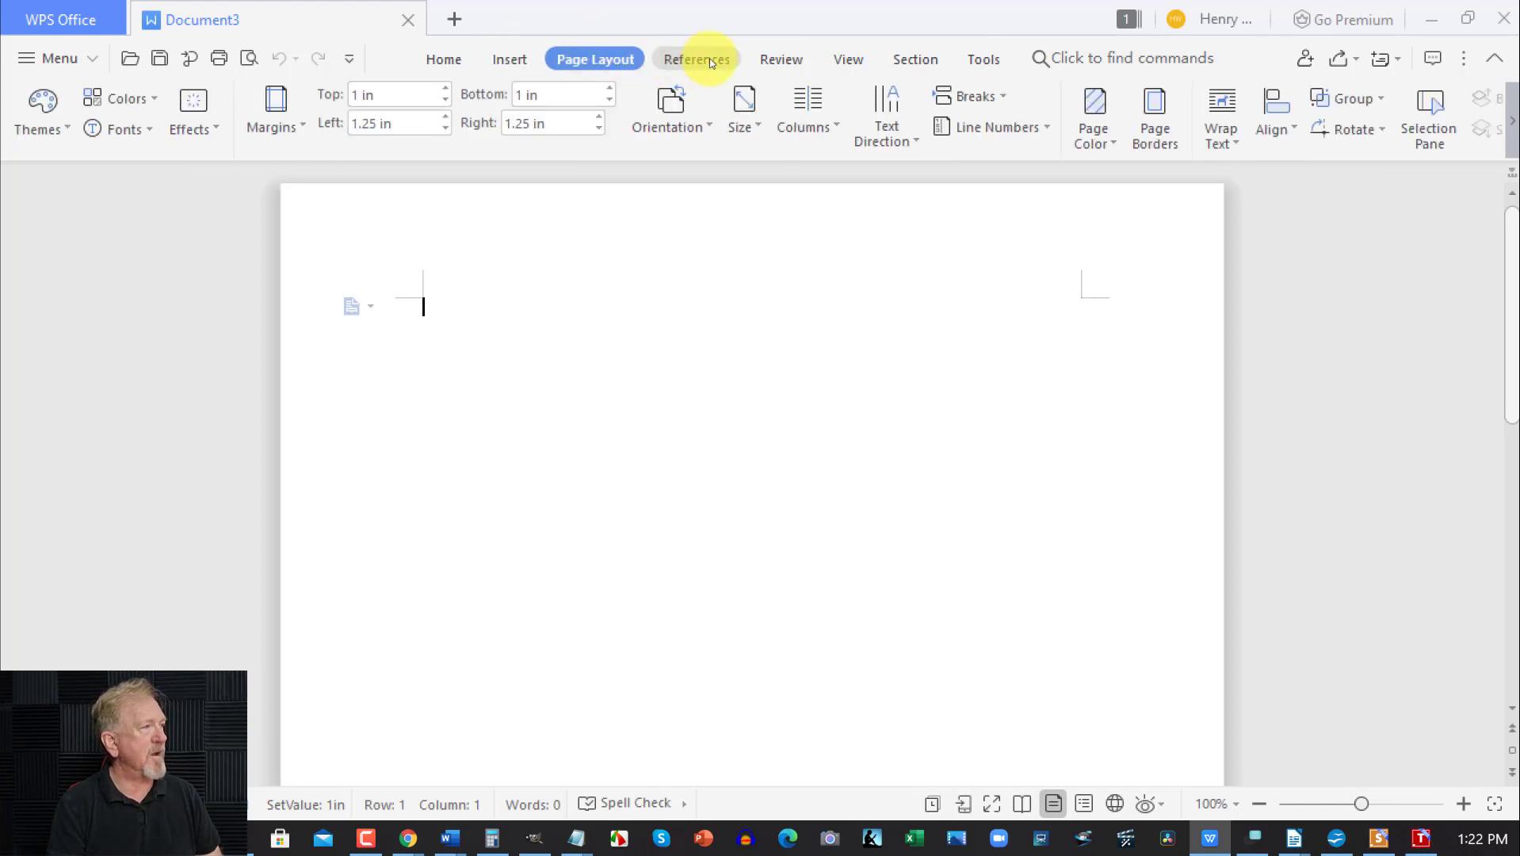
click(448, 60)
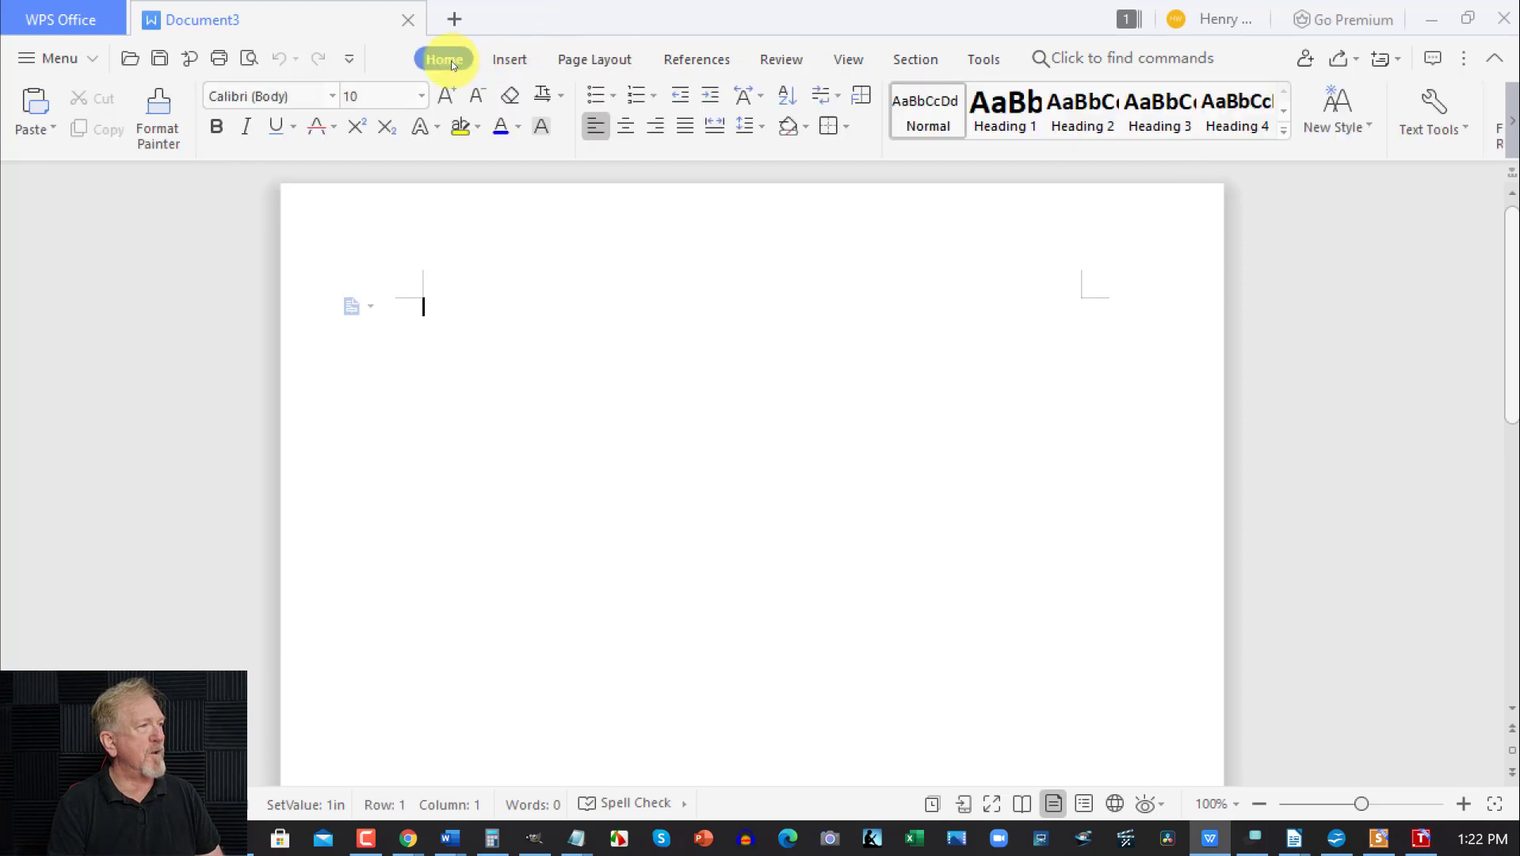
click(333, 94)
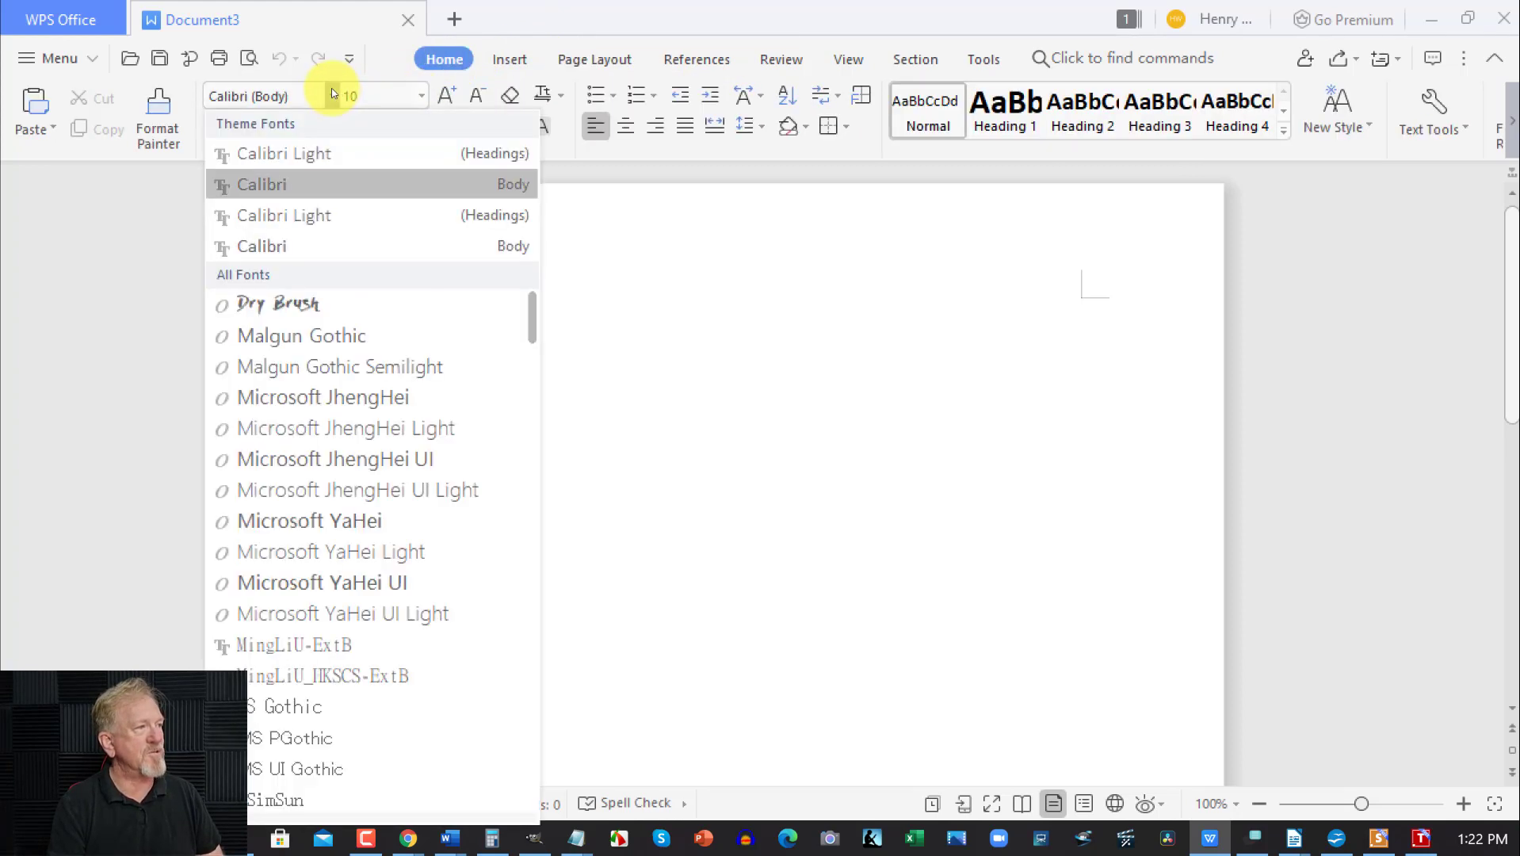
click(332, 93)
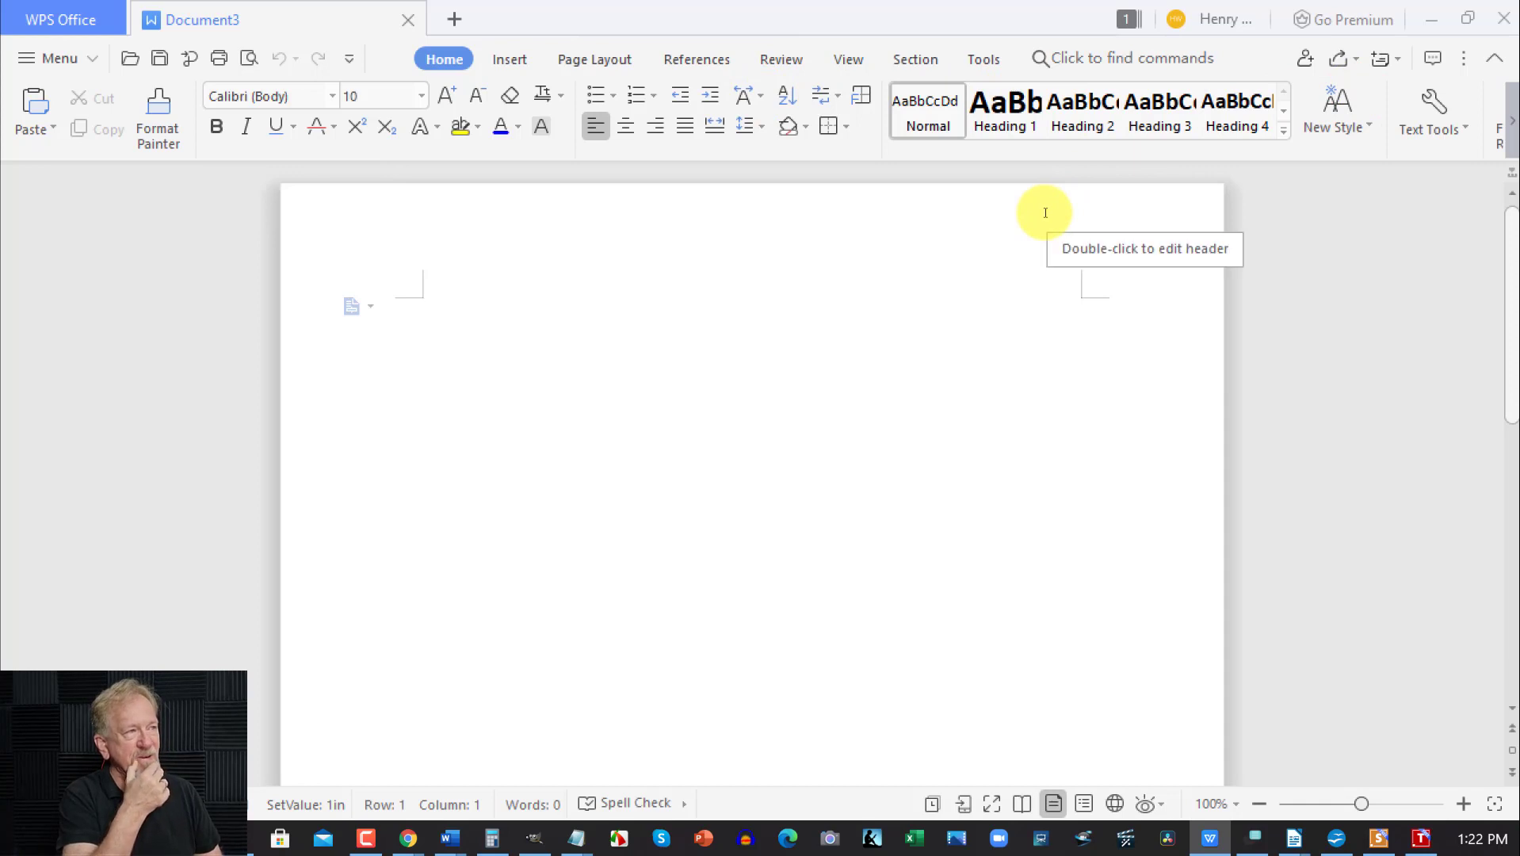
Step: Examine the viewing, reviewing and section tools and the export and conversion tools of the text editor
click(846, 70)
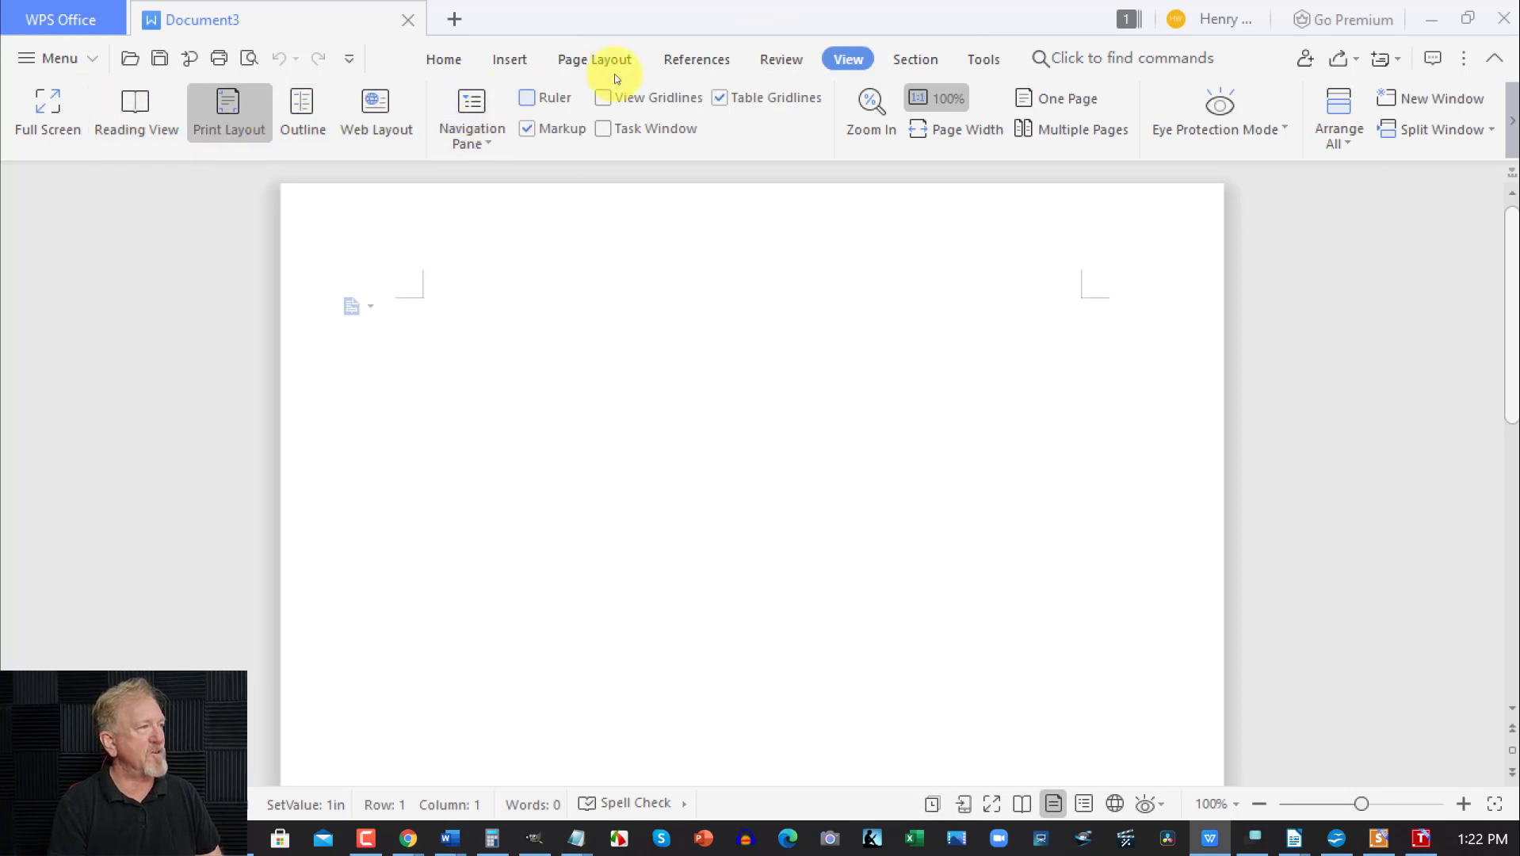
click(791, 60)
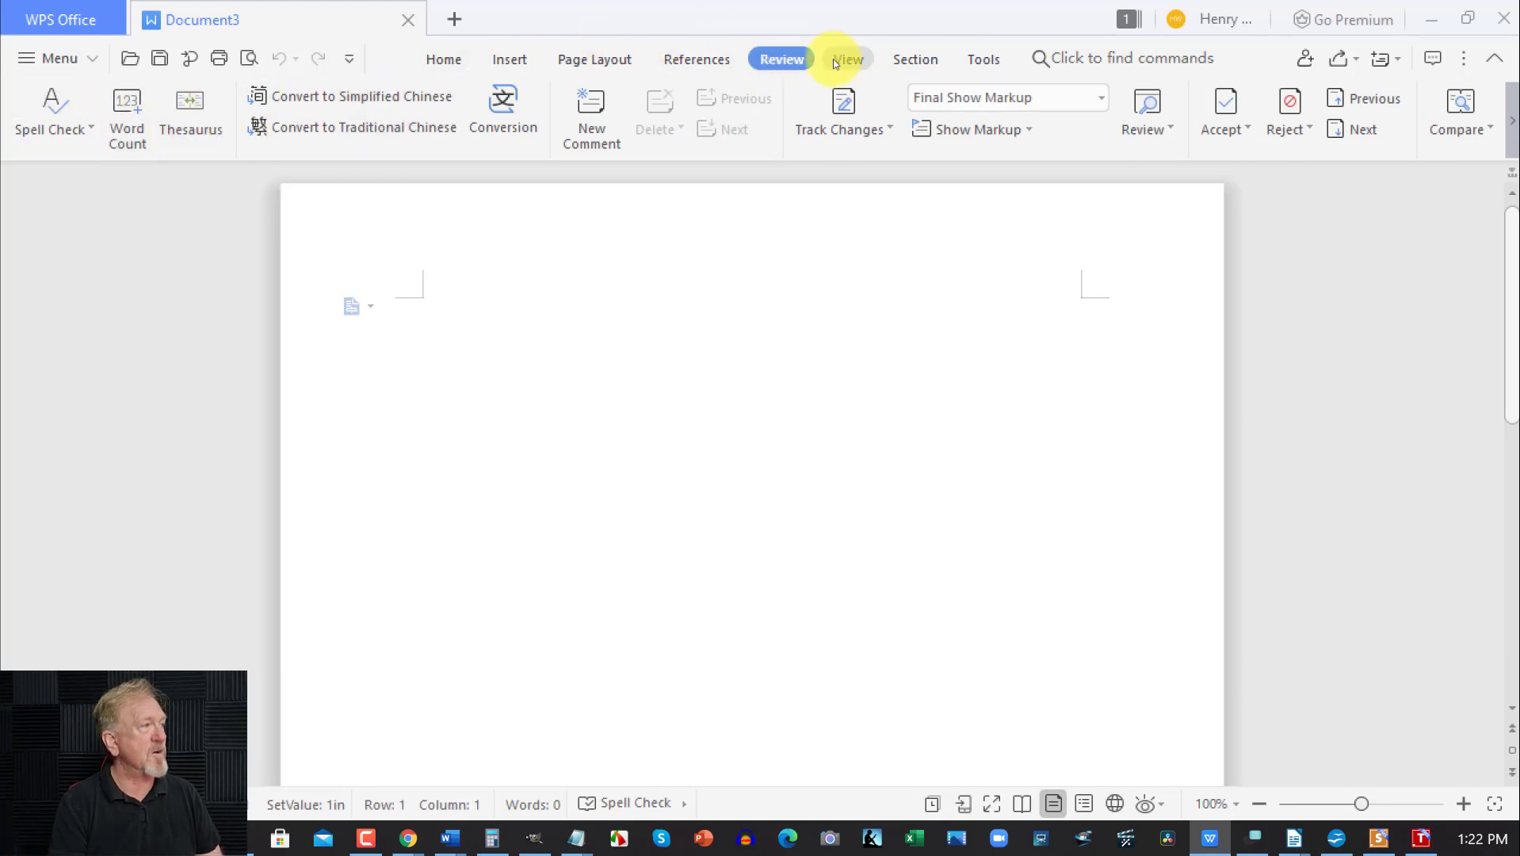
click(904, 57)
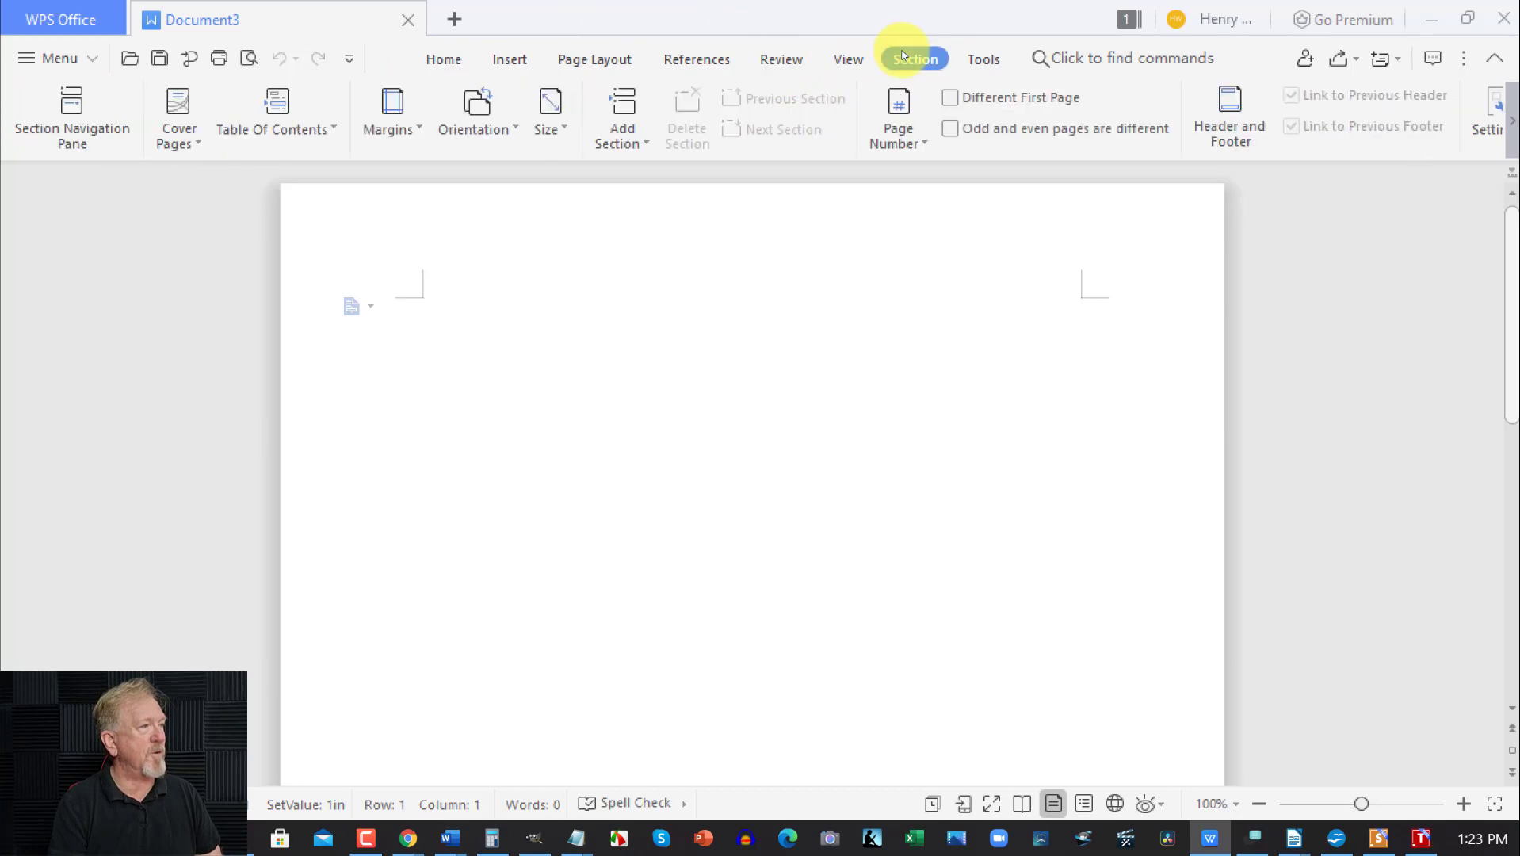
click(987, 59)
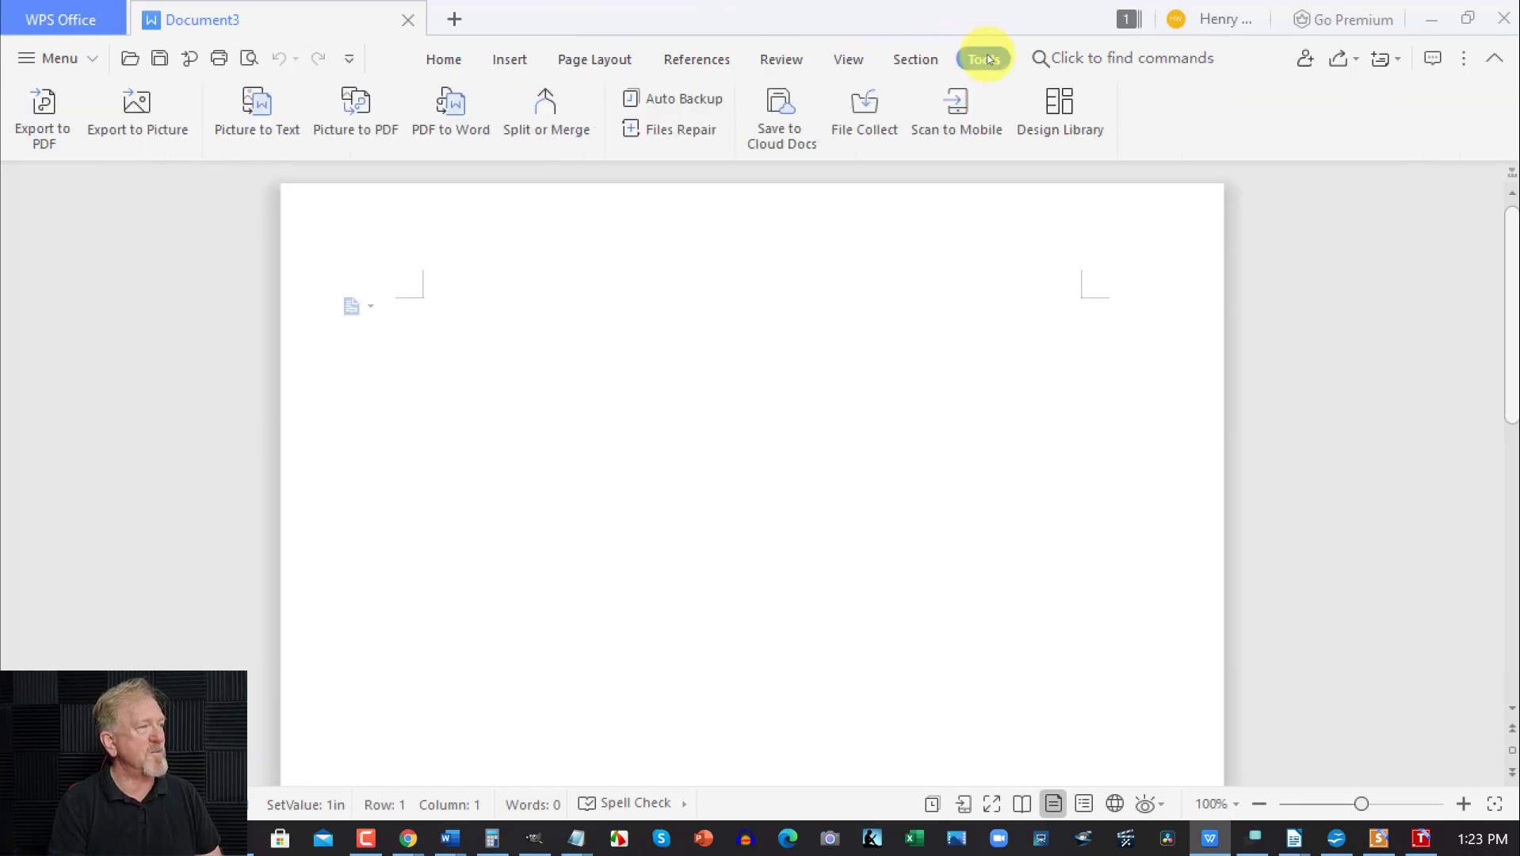
click(442, 58)
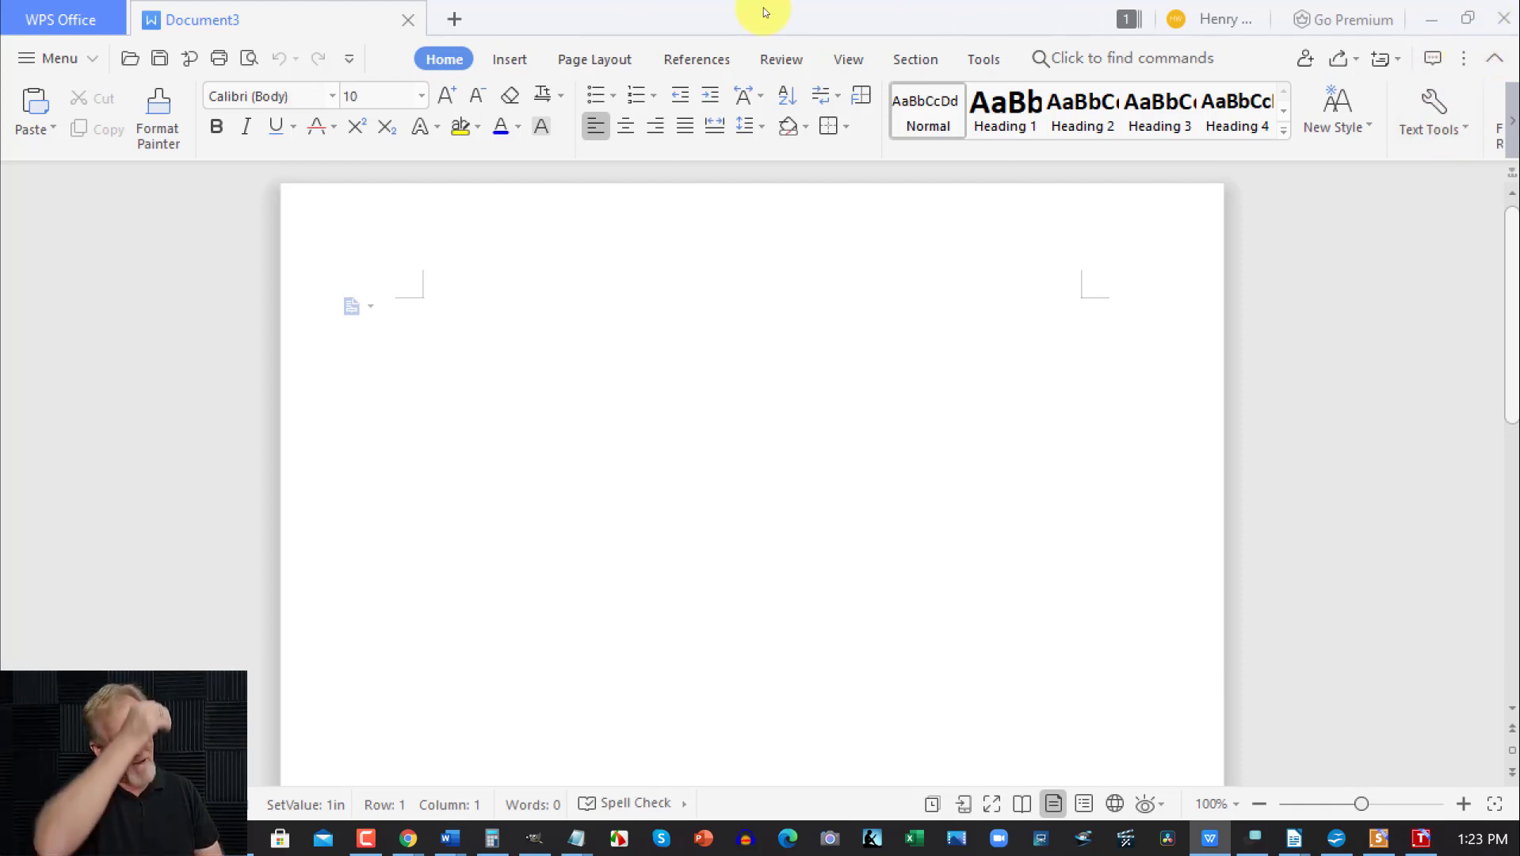
Step: Look through the file commands of the blank document, including its print options
click(92, 60)
click(38, 49)
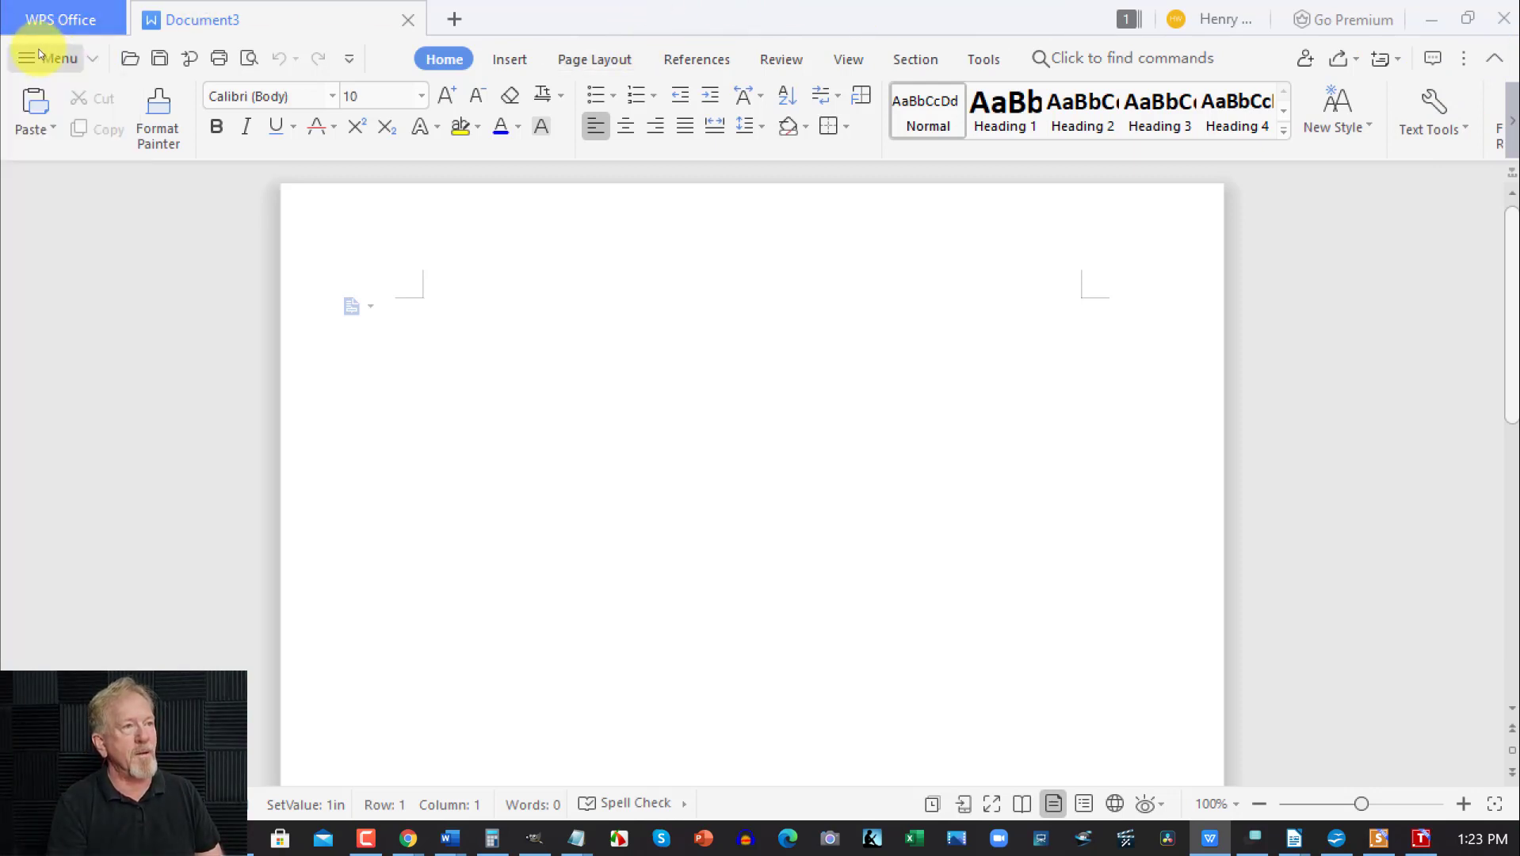
click(43, 56)
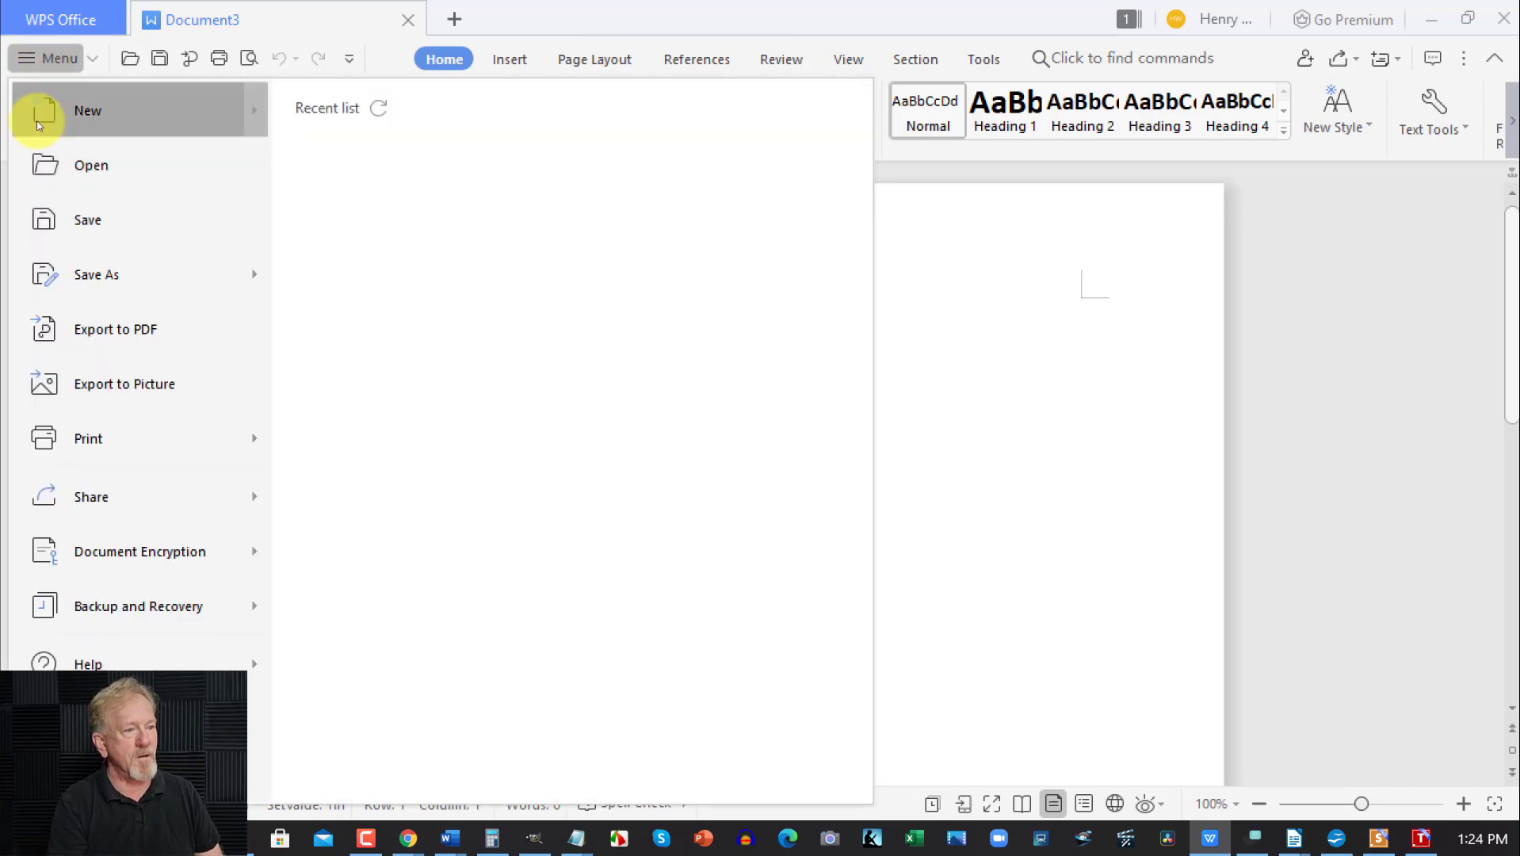
click(83, 417)
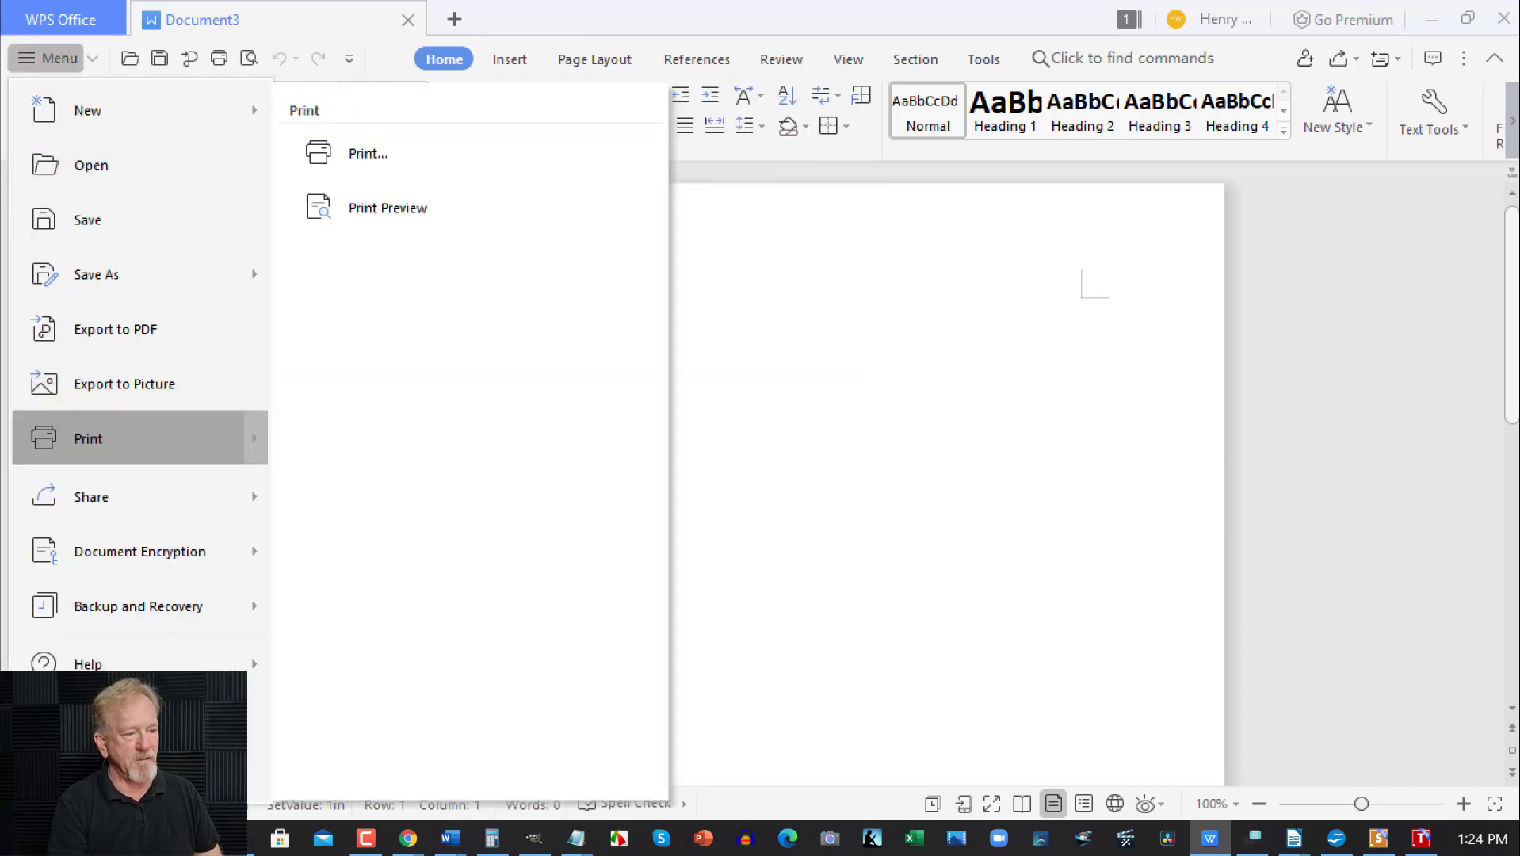
Step: Close the blank text document and open the gallery of new spreadsheet templates
click(408, 19)
click(408, 19)
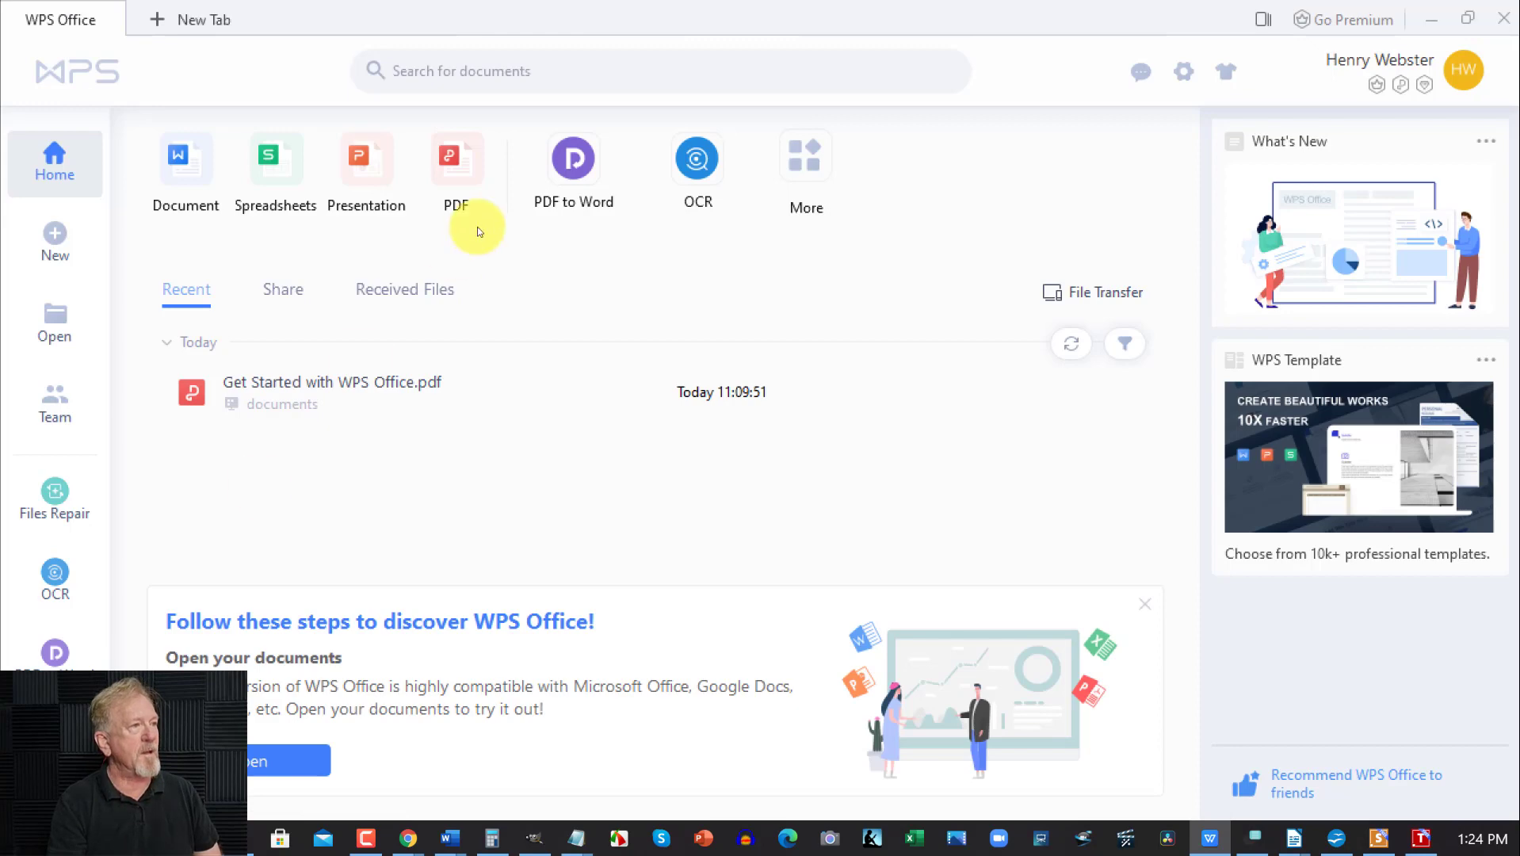
click(268, 173)
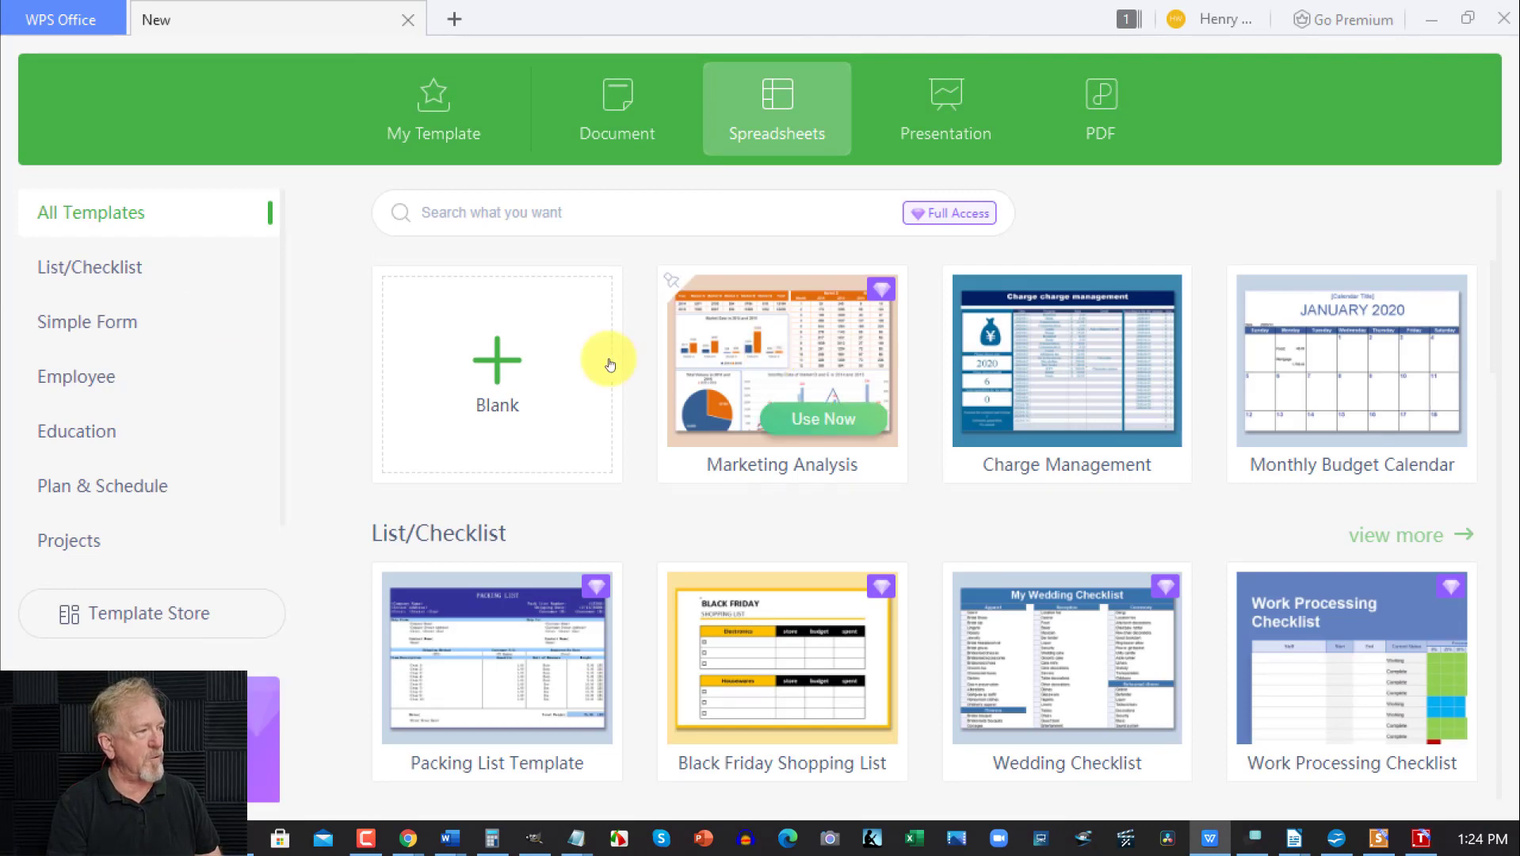
Step: Create a blank presentation from the gallery of new presentation templates
click(948, 106)
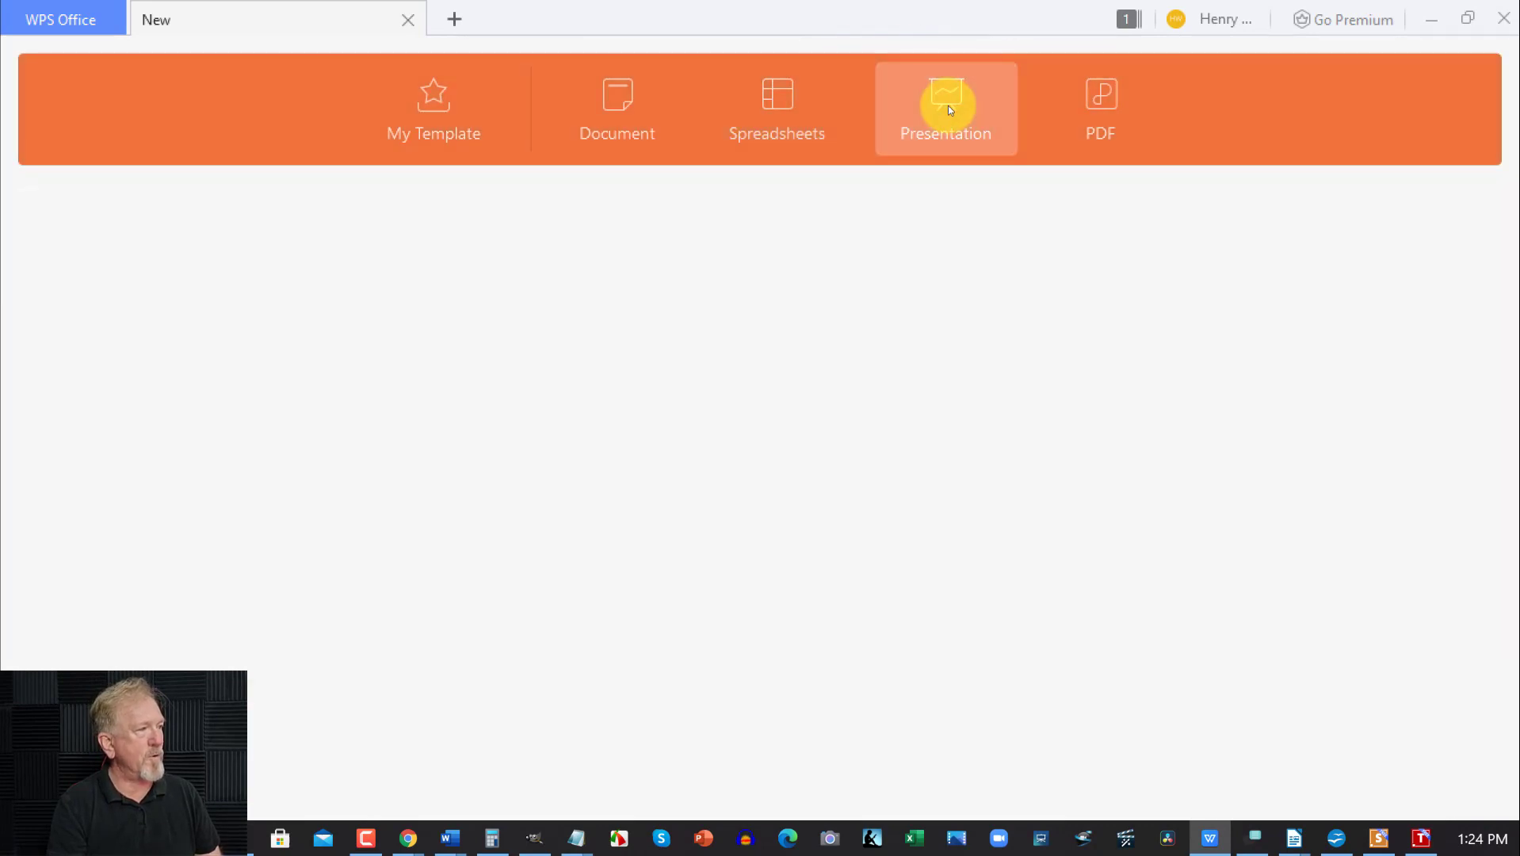
click(479, 326)
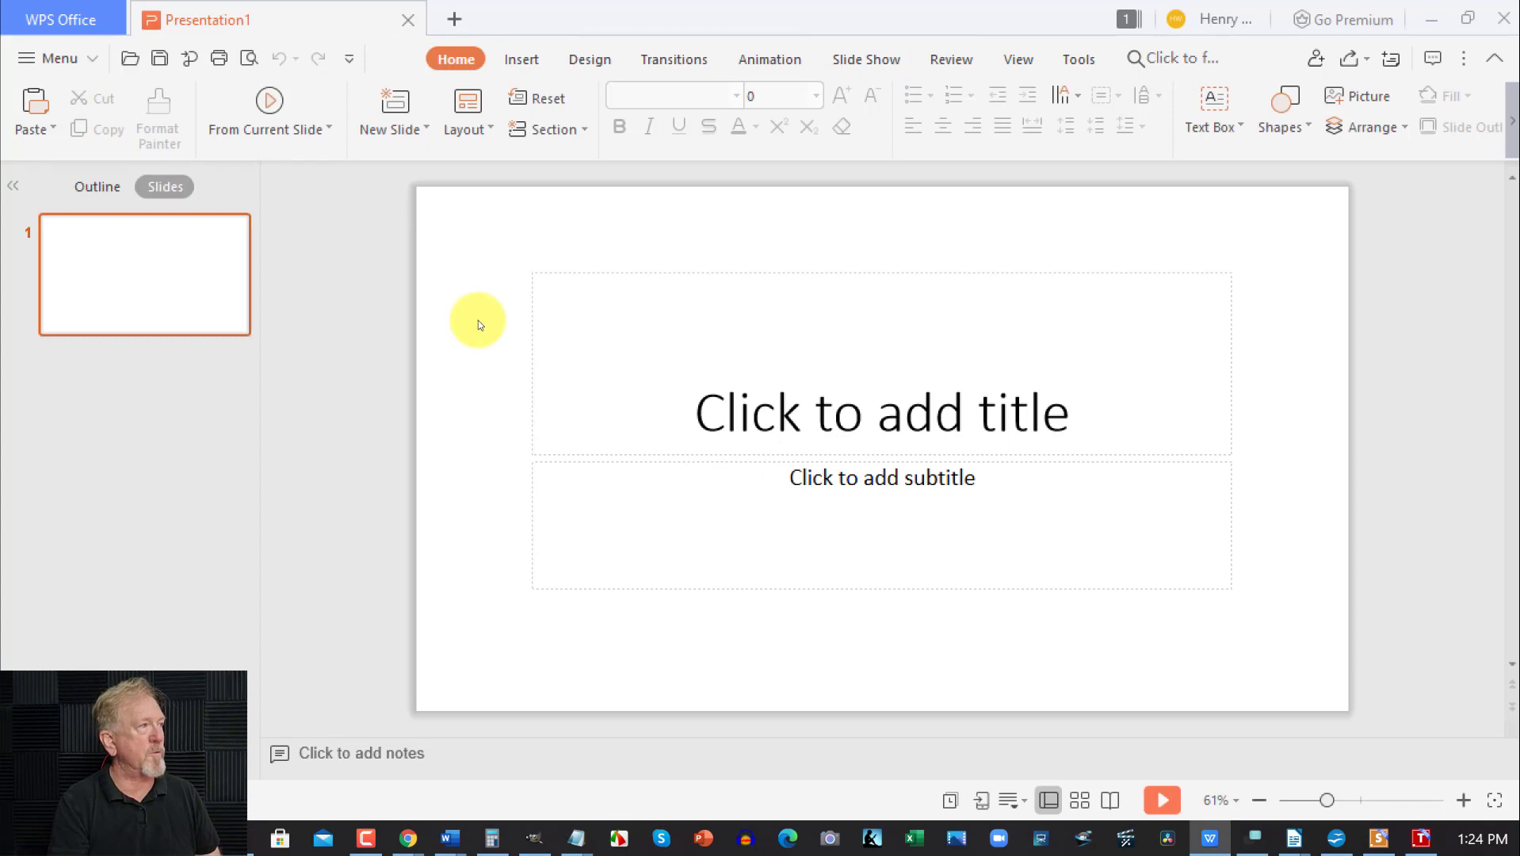
Step: Look through the animation, transition and slide show tools, applying the News transition from the full gallery to the blank slide
click(787, 63)
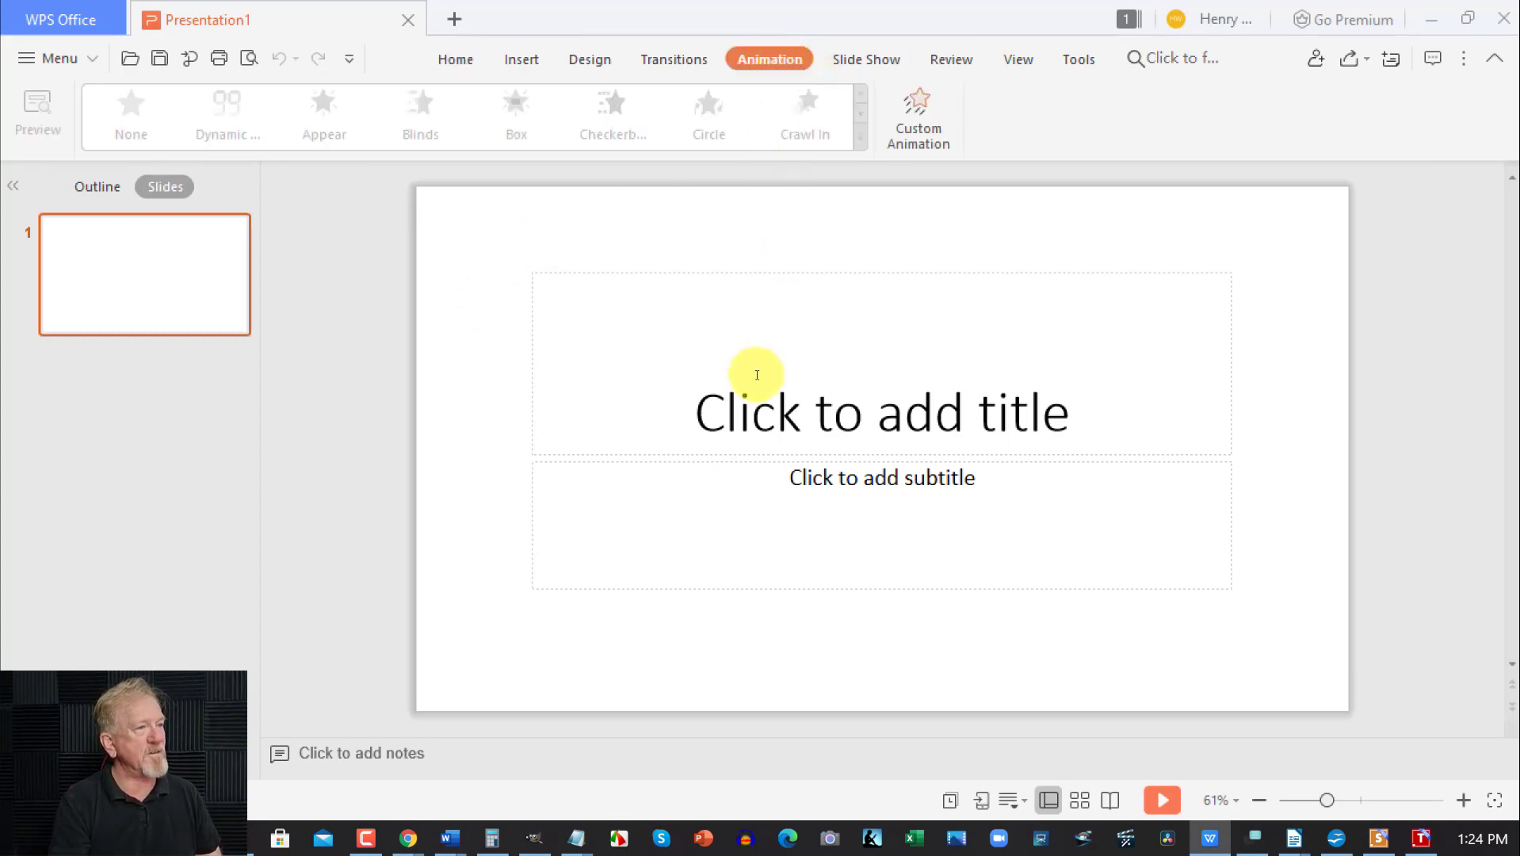
click(690, 61)
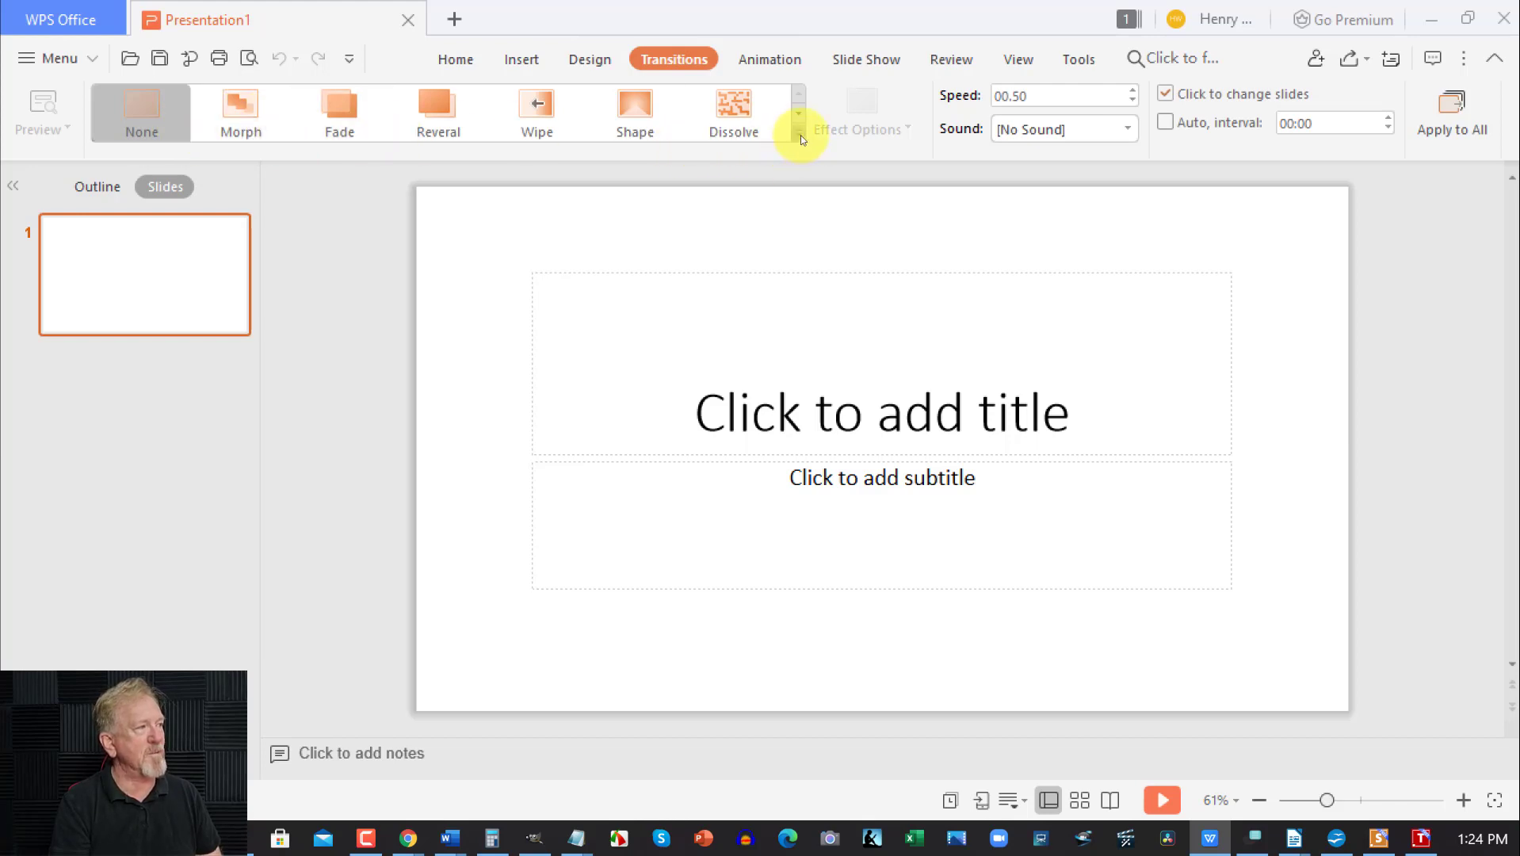
click(799, 135)
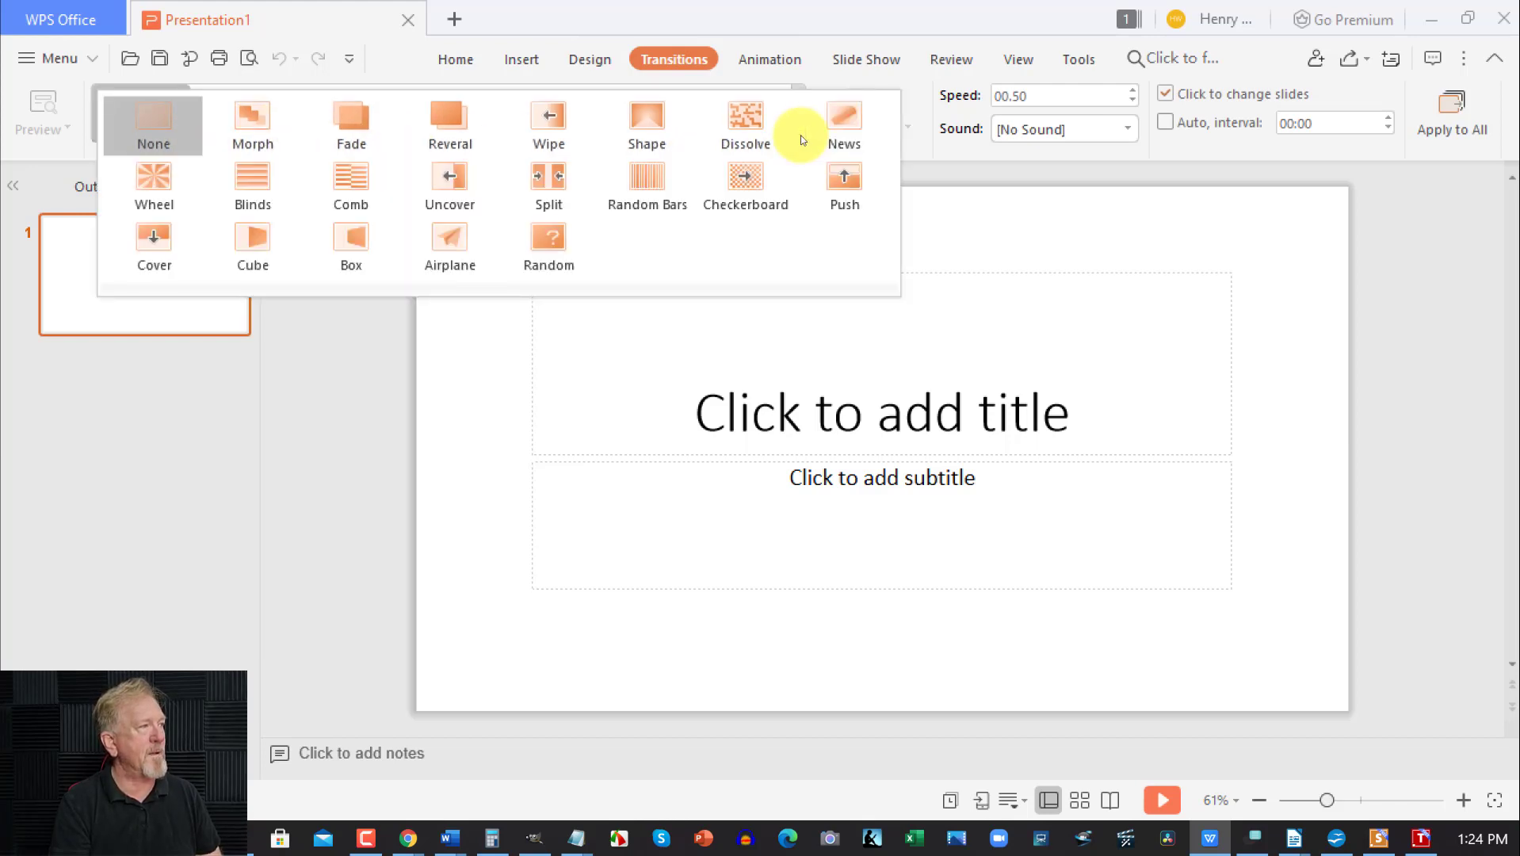
click(801, 134)
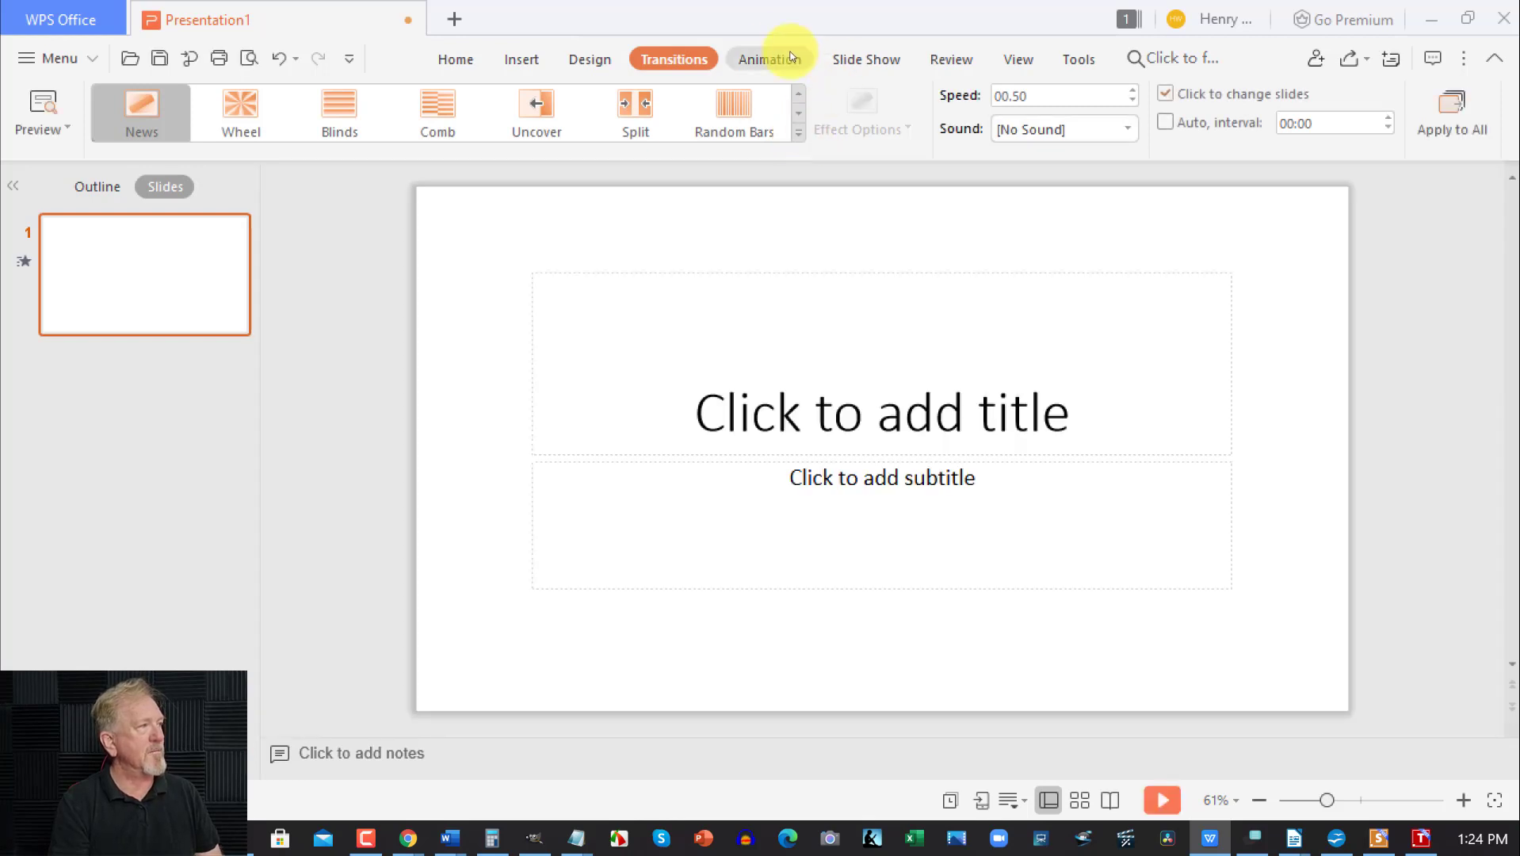
click(766, 51)
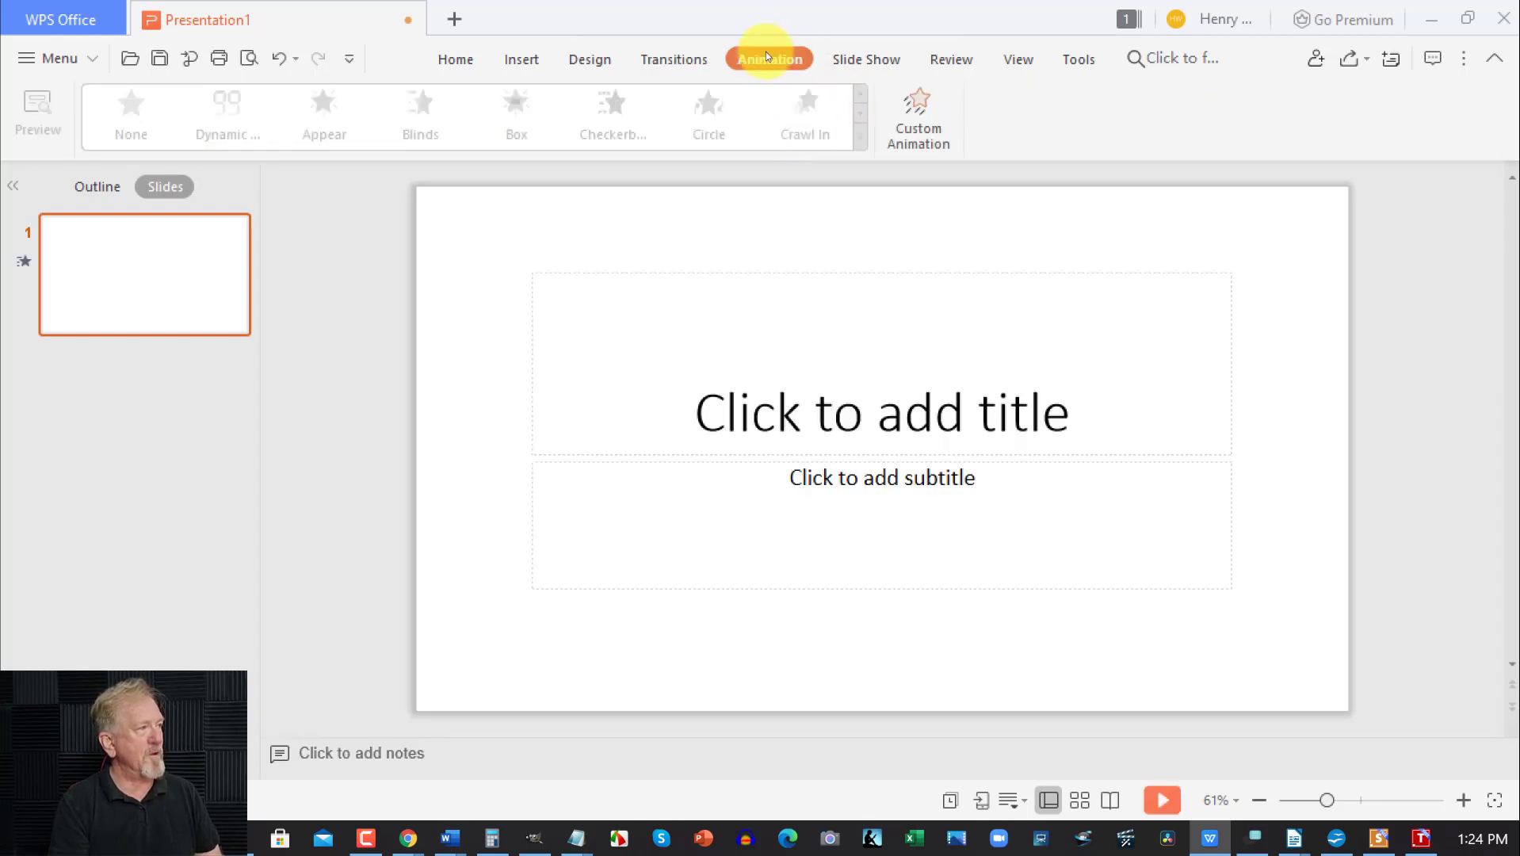
click(868, 59)
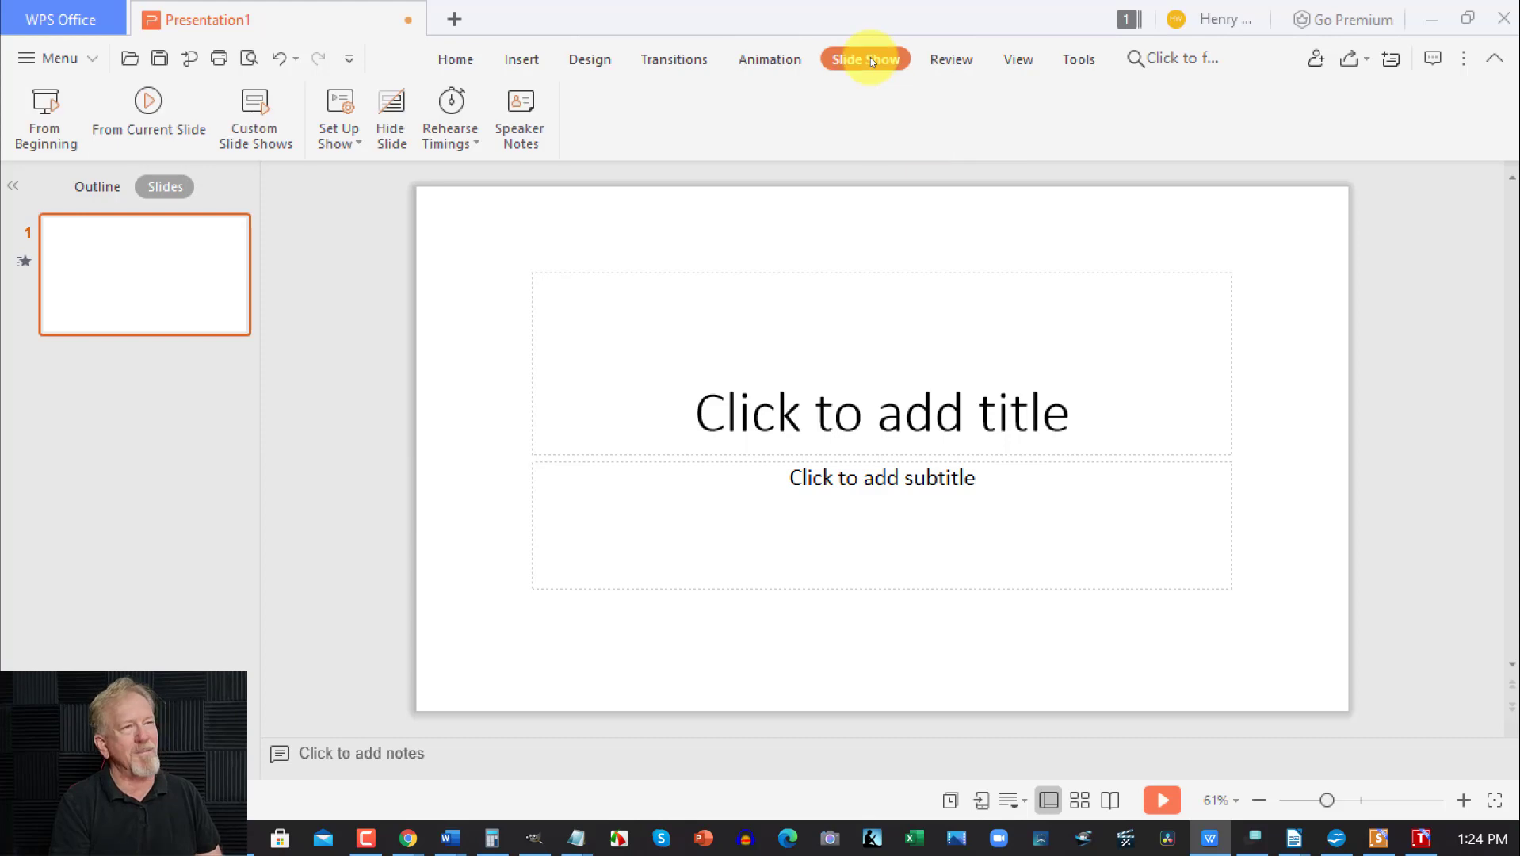